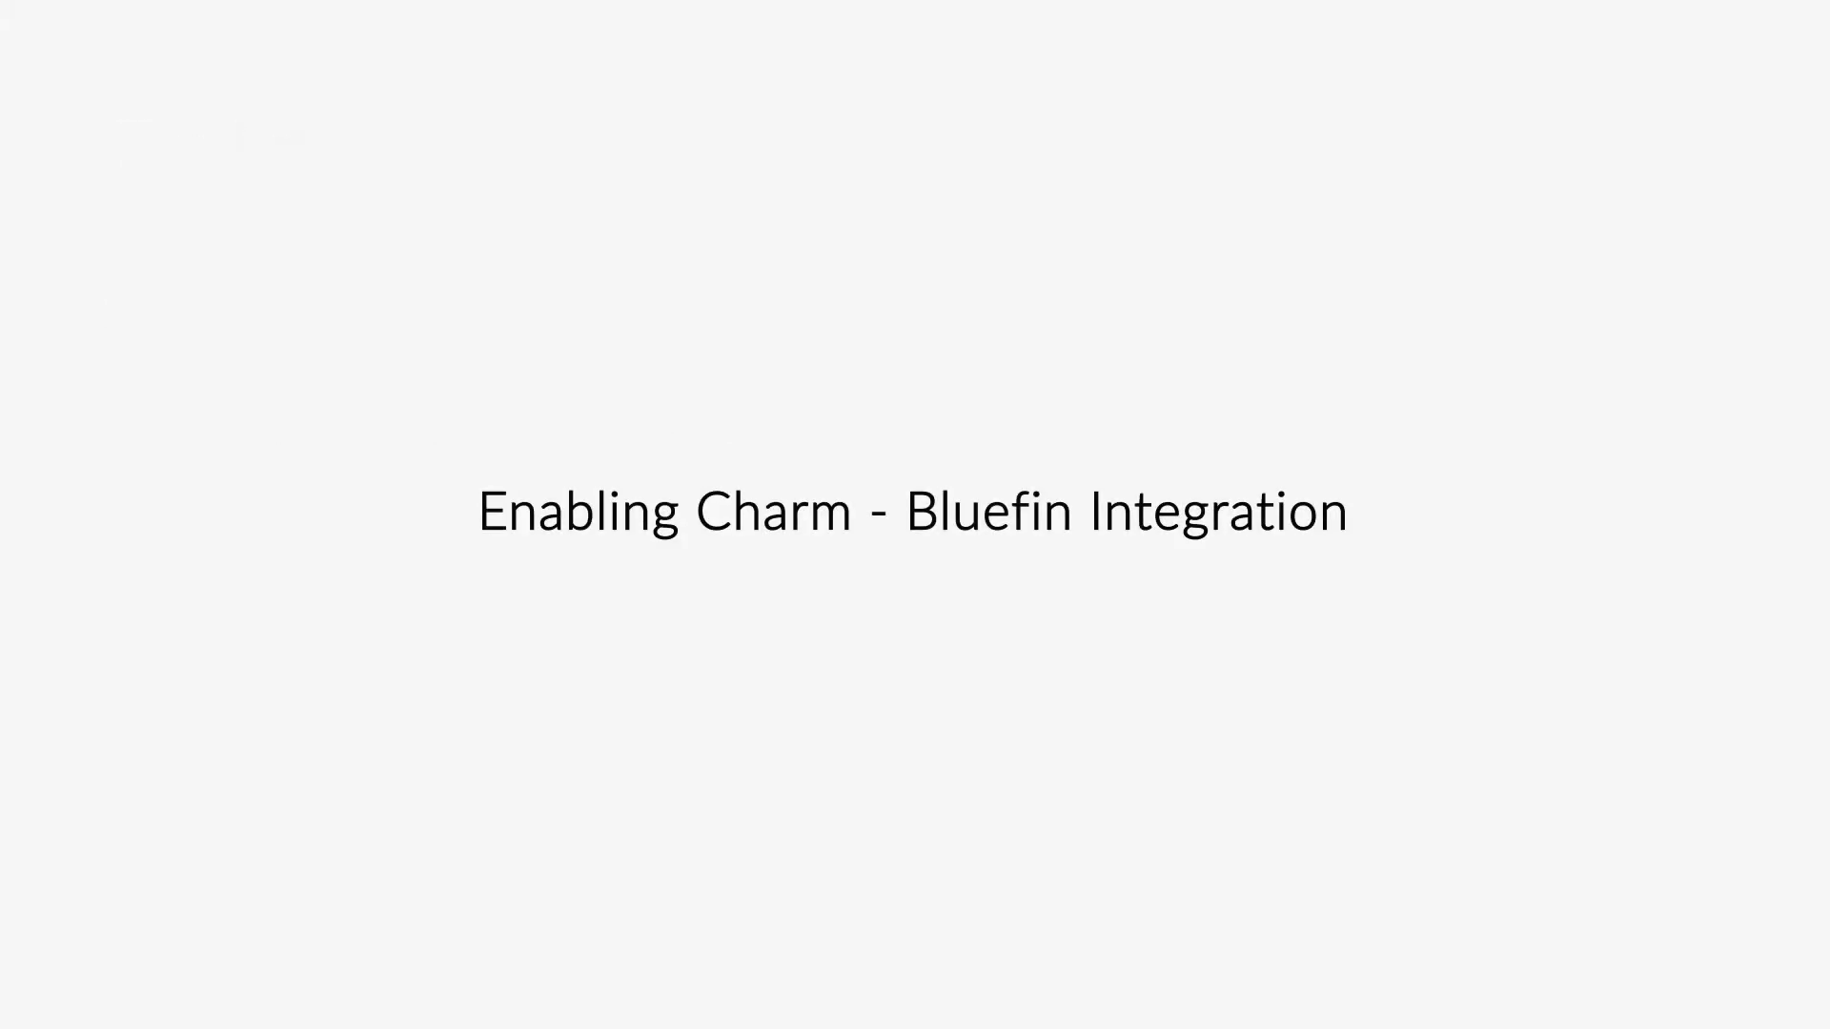
# Step: Request the Bluefin gateway integration from Billing settings, giving the practice's preferred contact email
pyautogui.click(1799, 861)
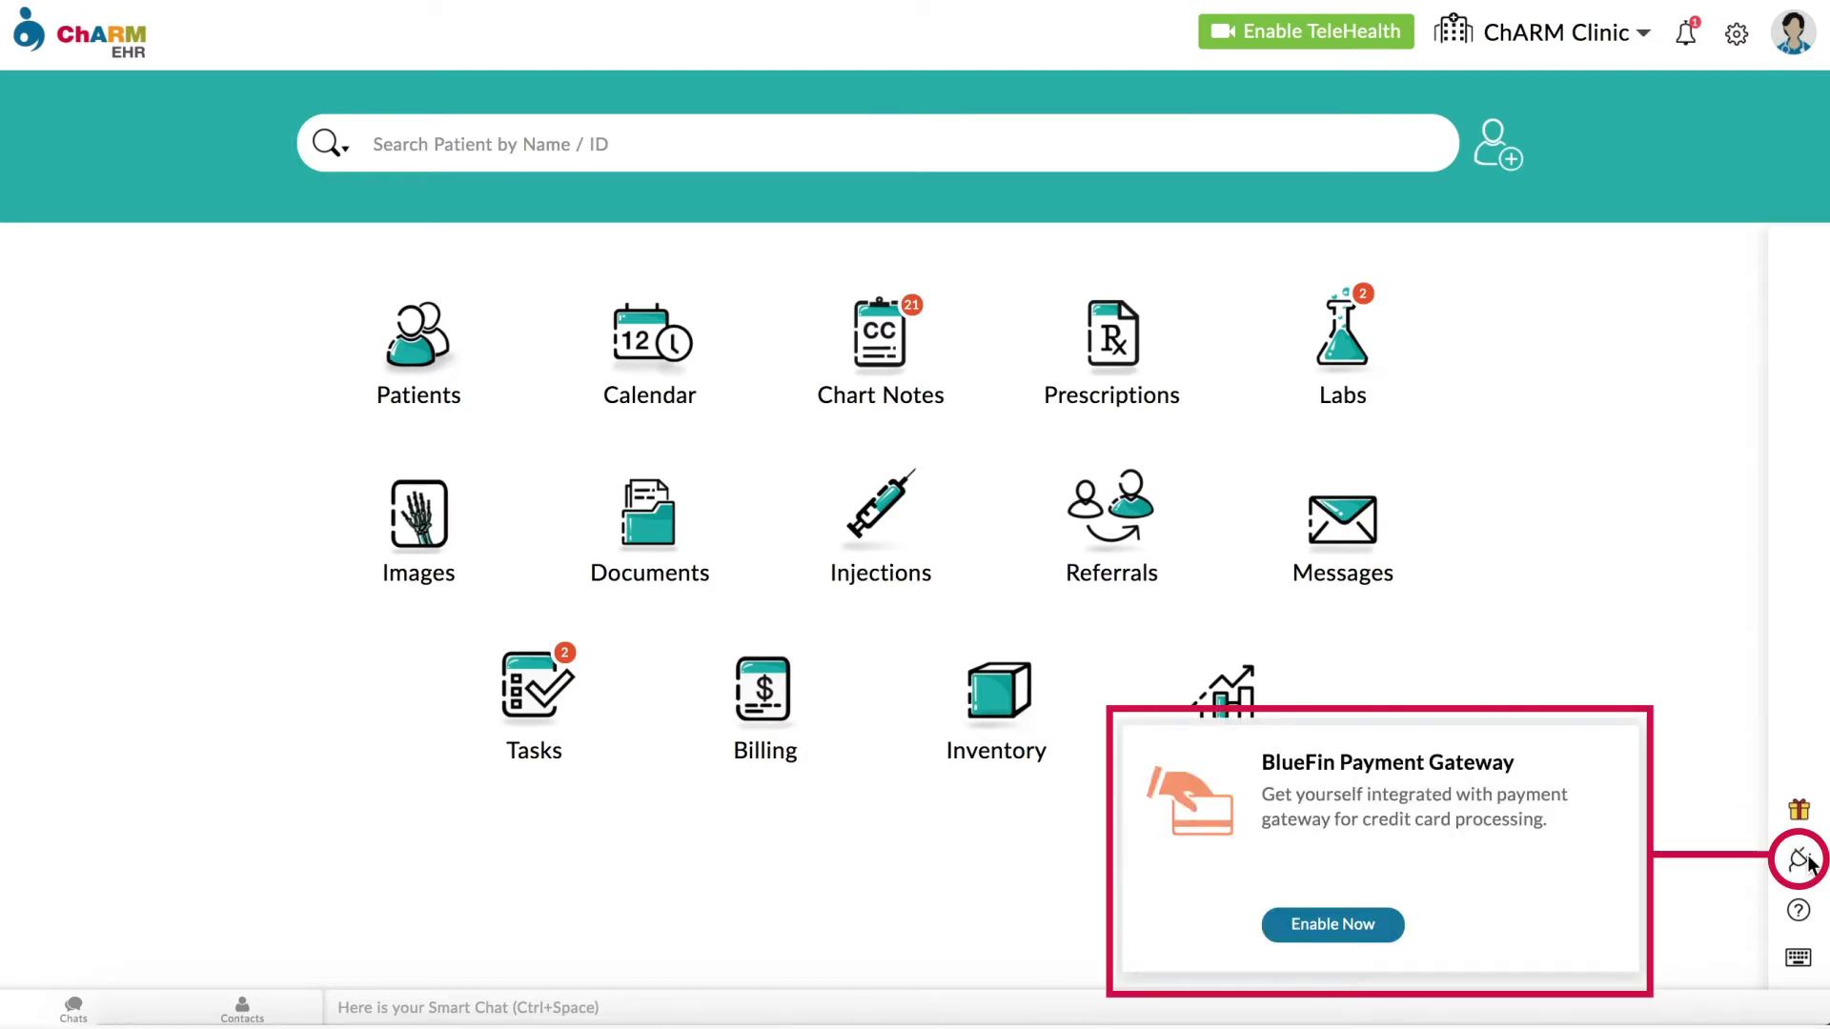
pyautogui.click(1734, 46)
pyautogui.scroll(-6, 1348, 400)
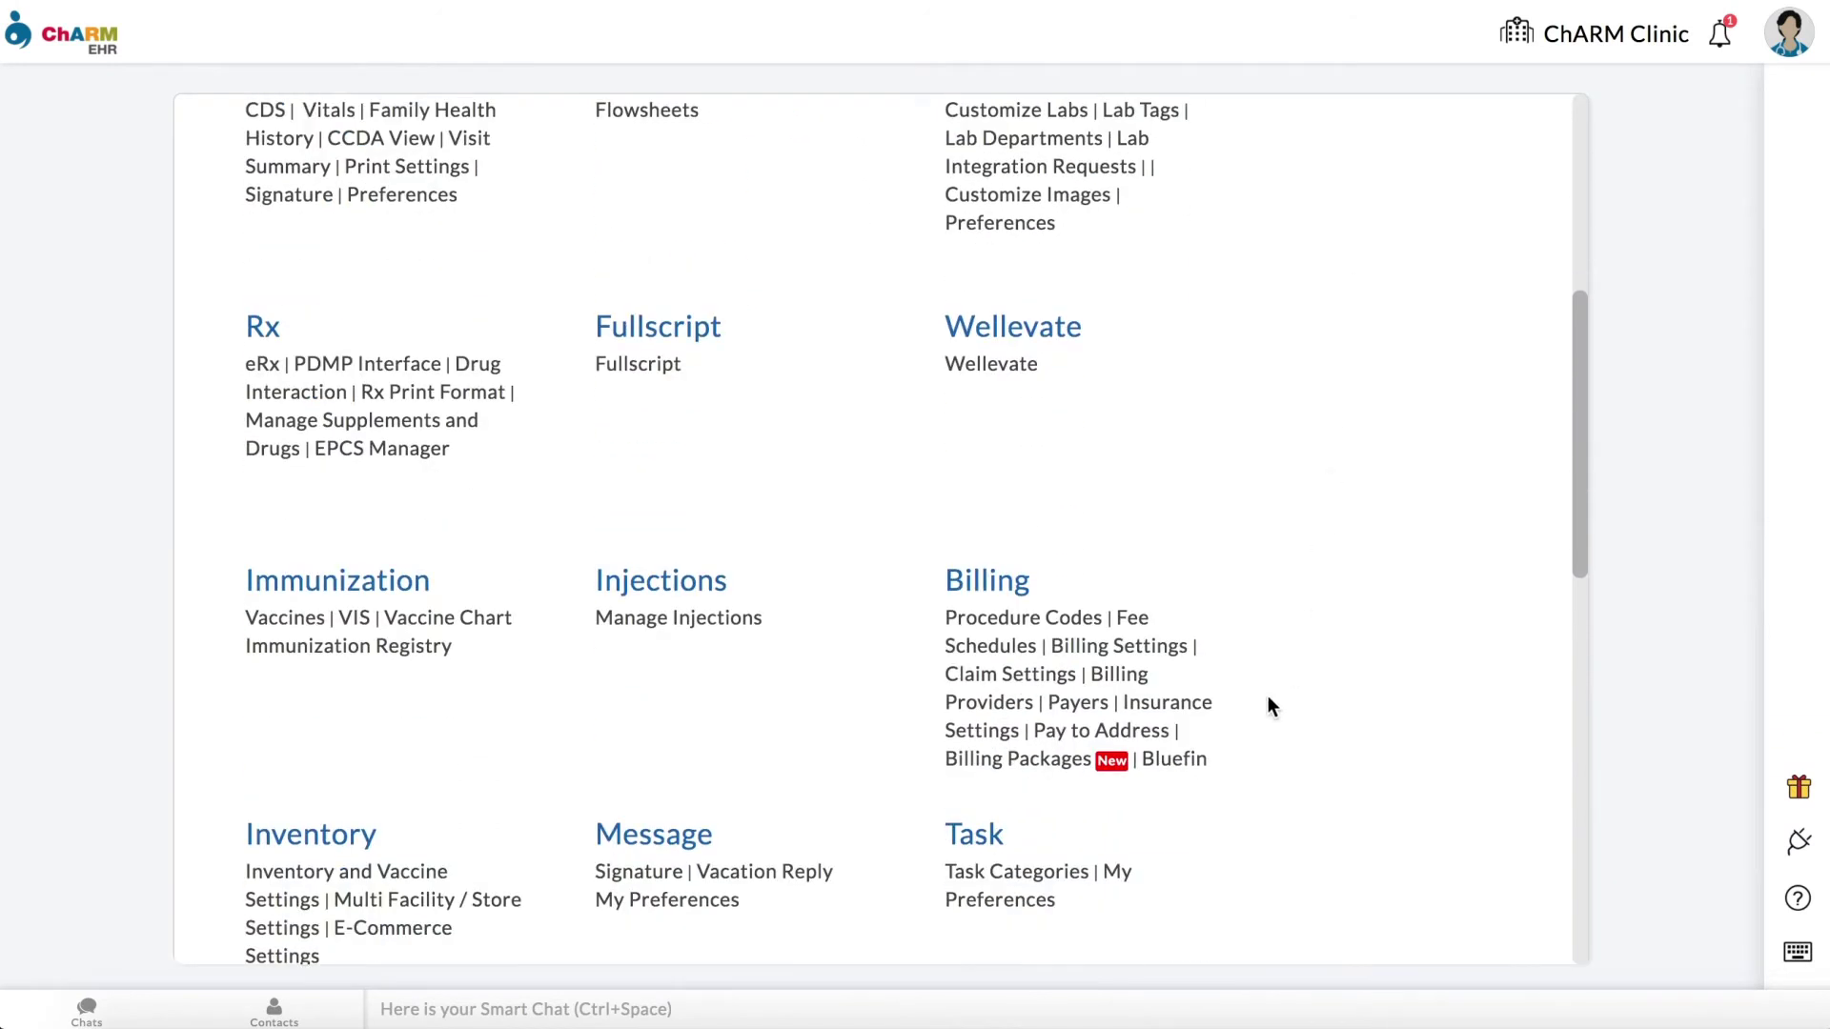
pyautogui.click(1197, 762)
pyautogui.scroll(-2, 1236, 778)
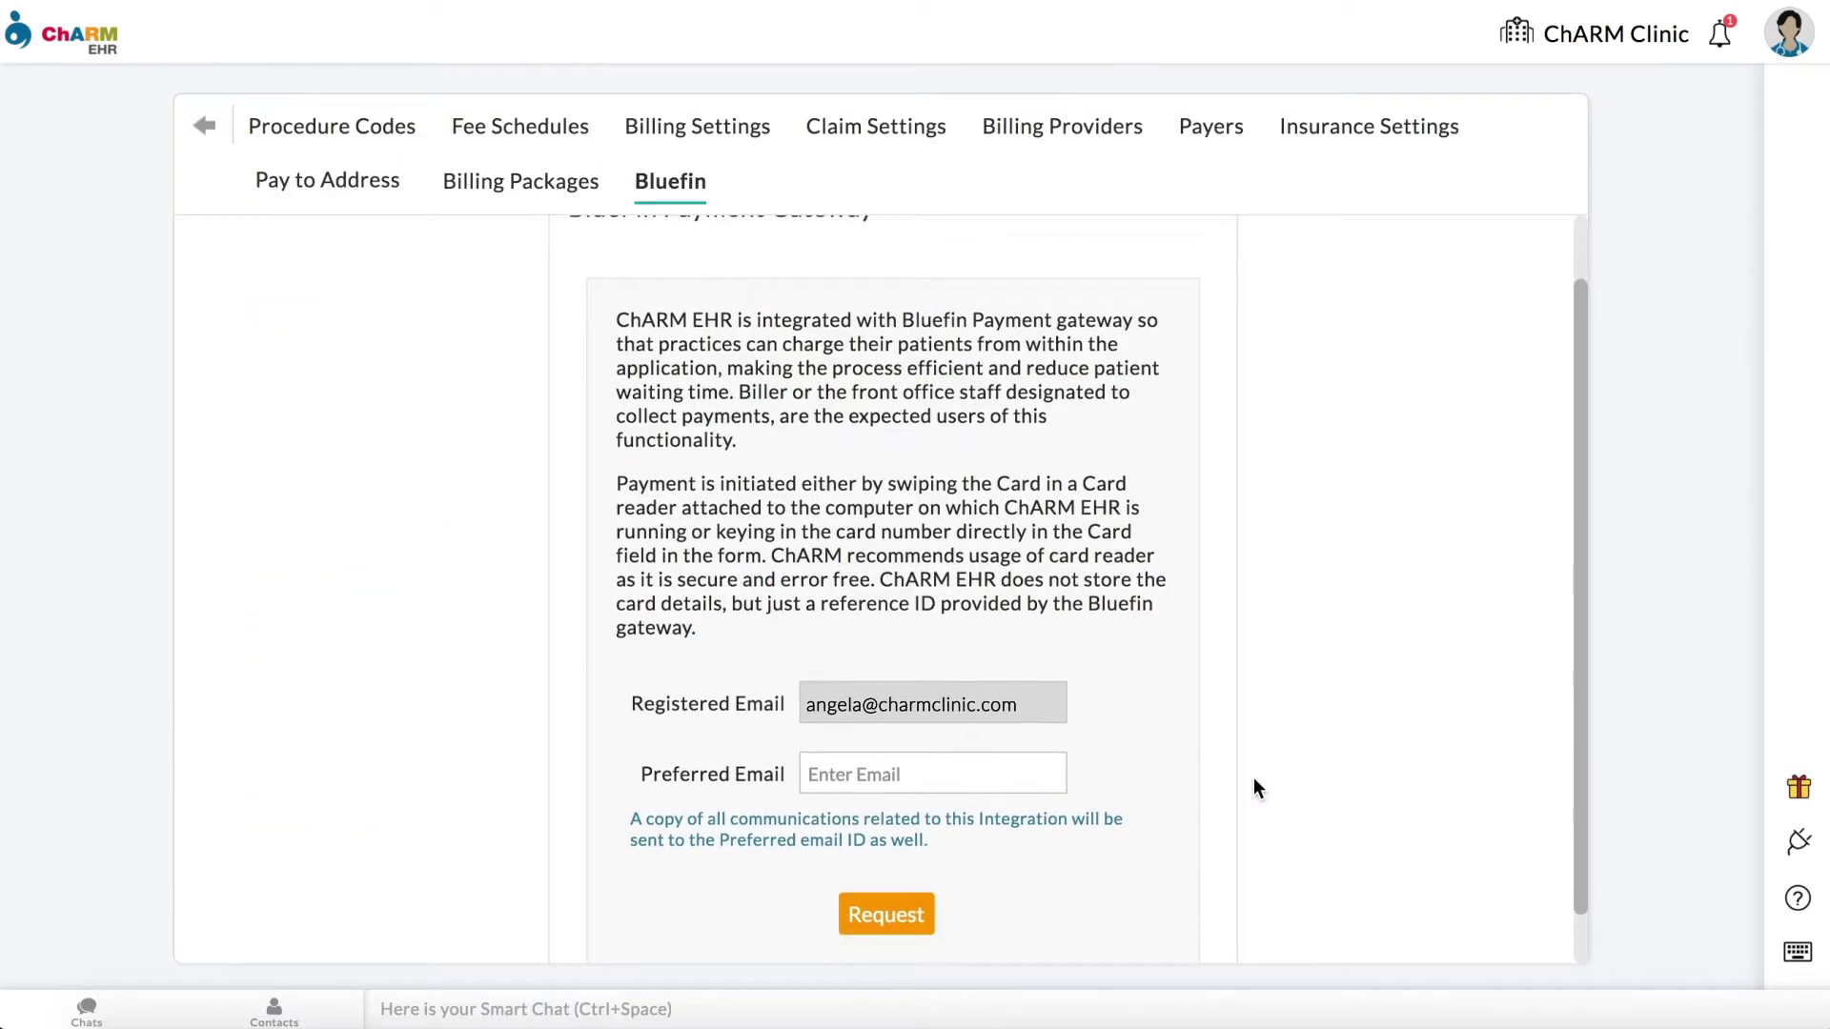
pyautogui.click(991, 725)
pyautogui.click(912, 857)
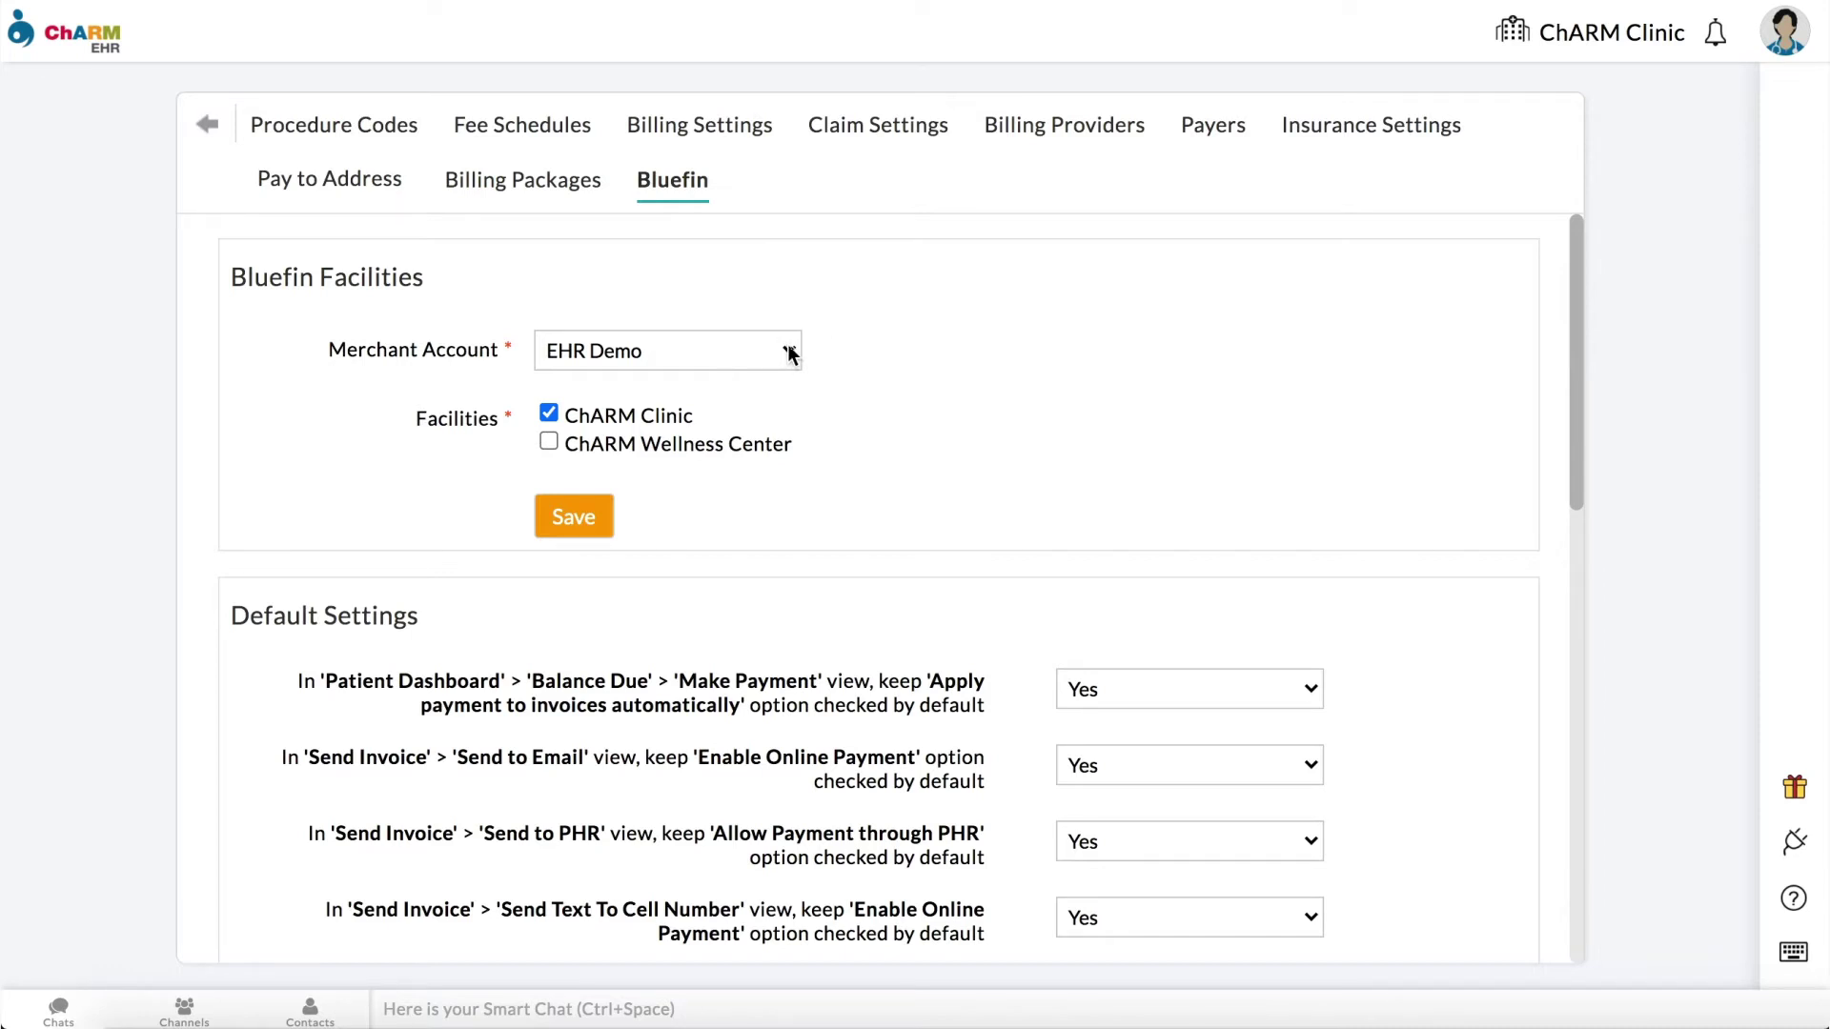
# Step: Add ChARM Wellness Center to the EHR Demo merchant account's facilities and save
pyautogui.click(549, 443)
pyautogui.click(576, 523)
pyautogui.click(1136, 244)
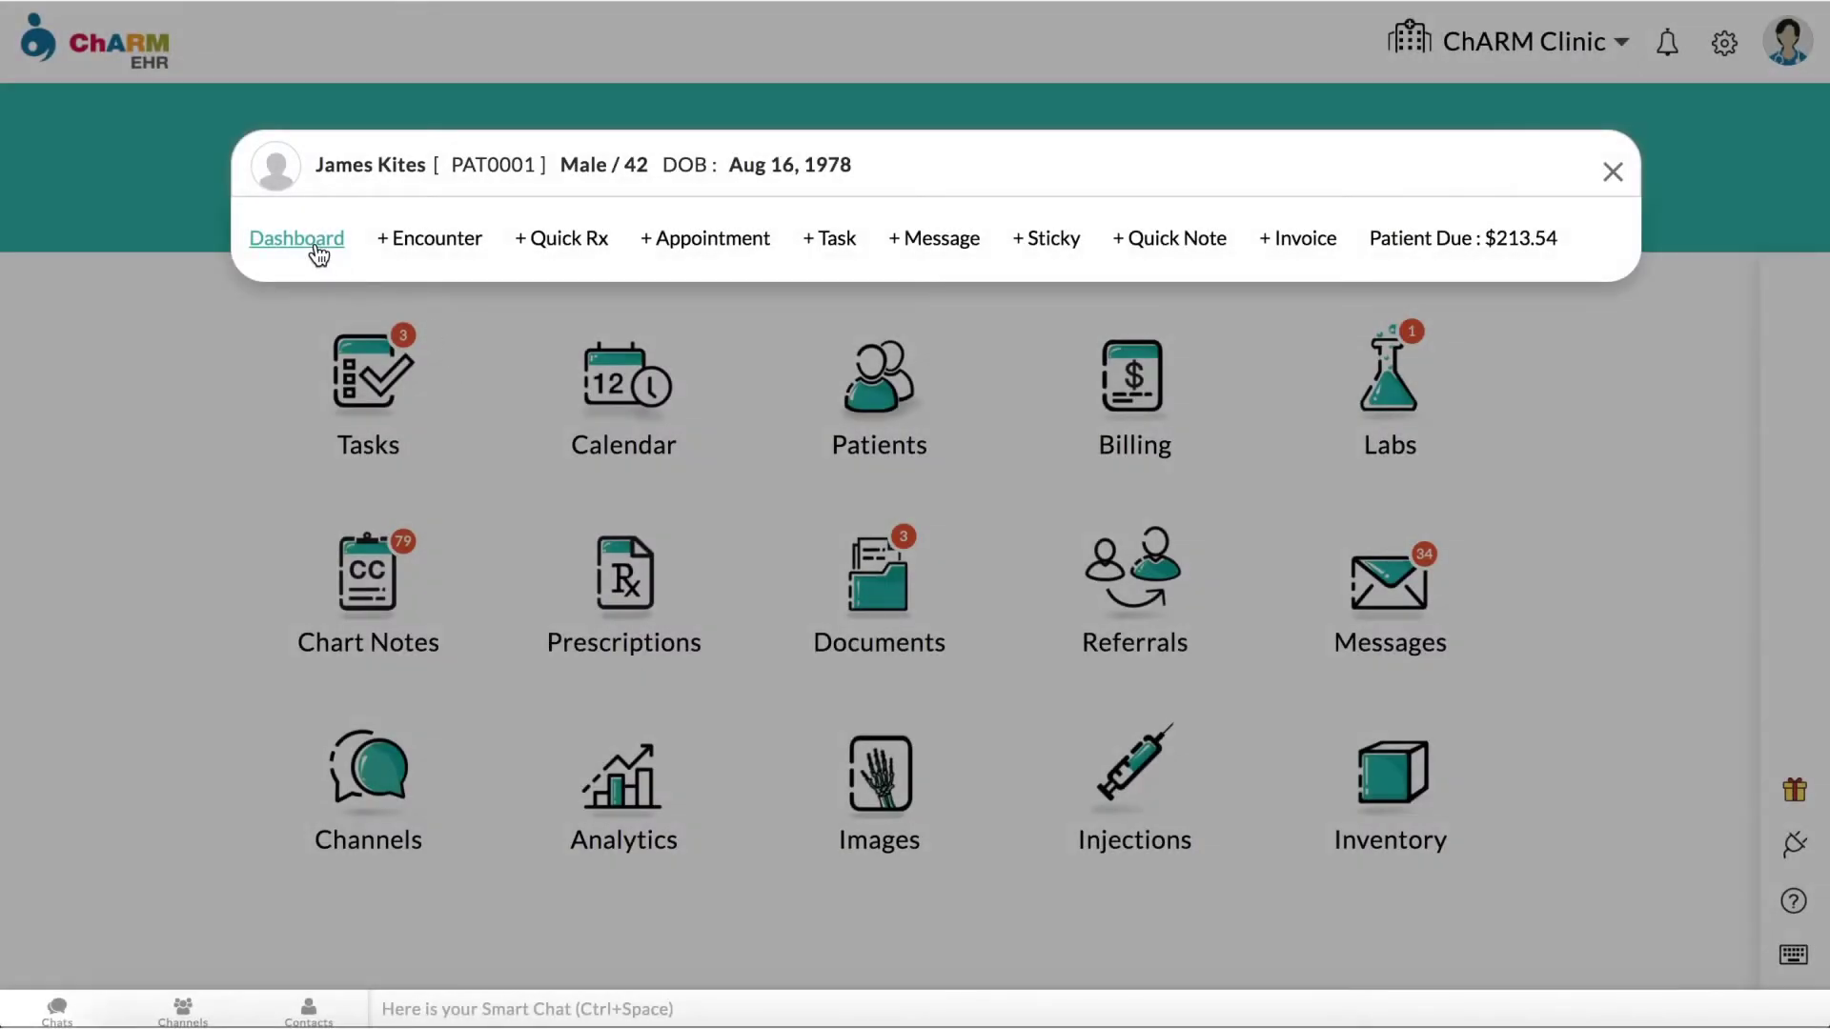
# Step: Start a 10.00 payment on invoice INV1 from the patient's billing invoices
pyautogui.click(317, 250)
pyautogui.click(279, 274)
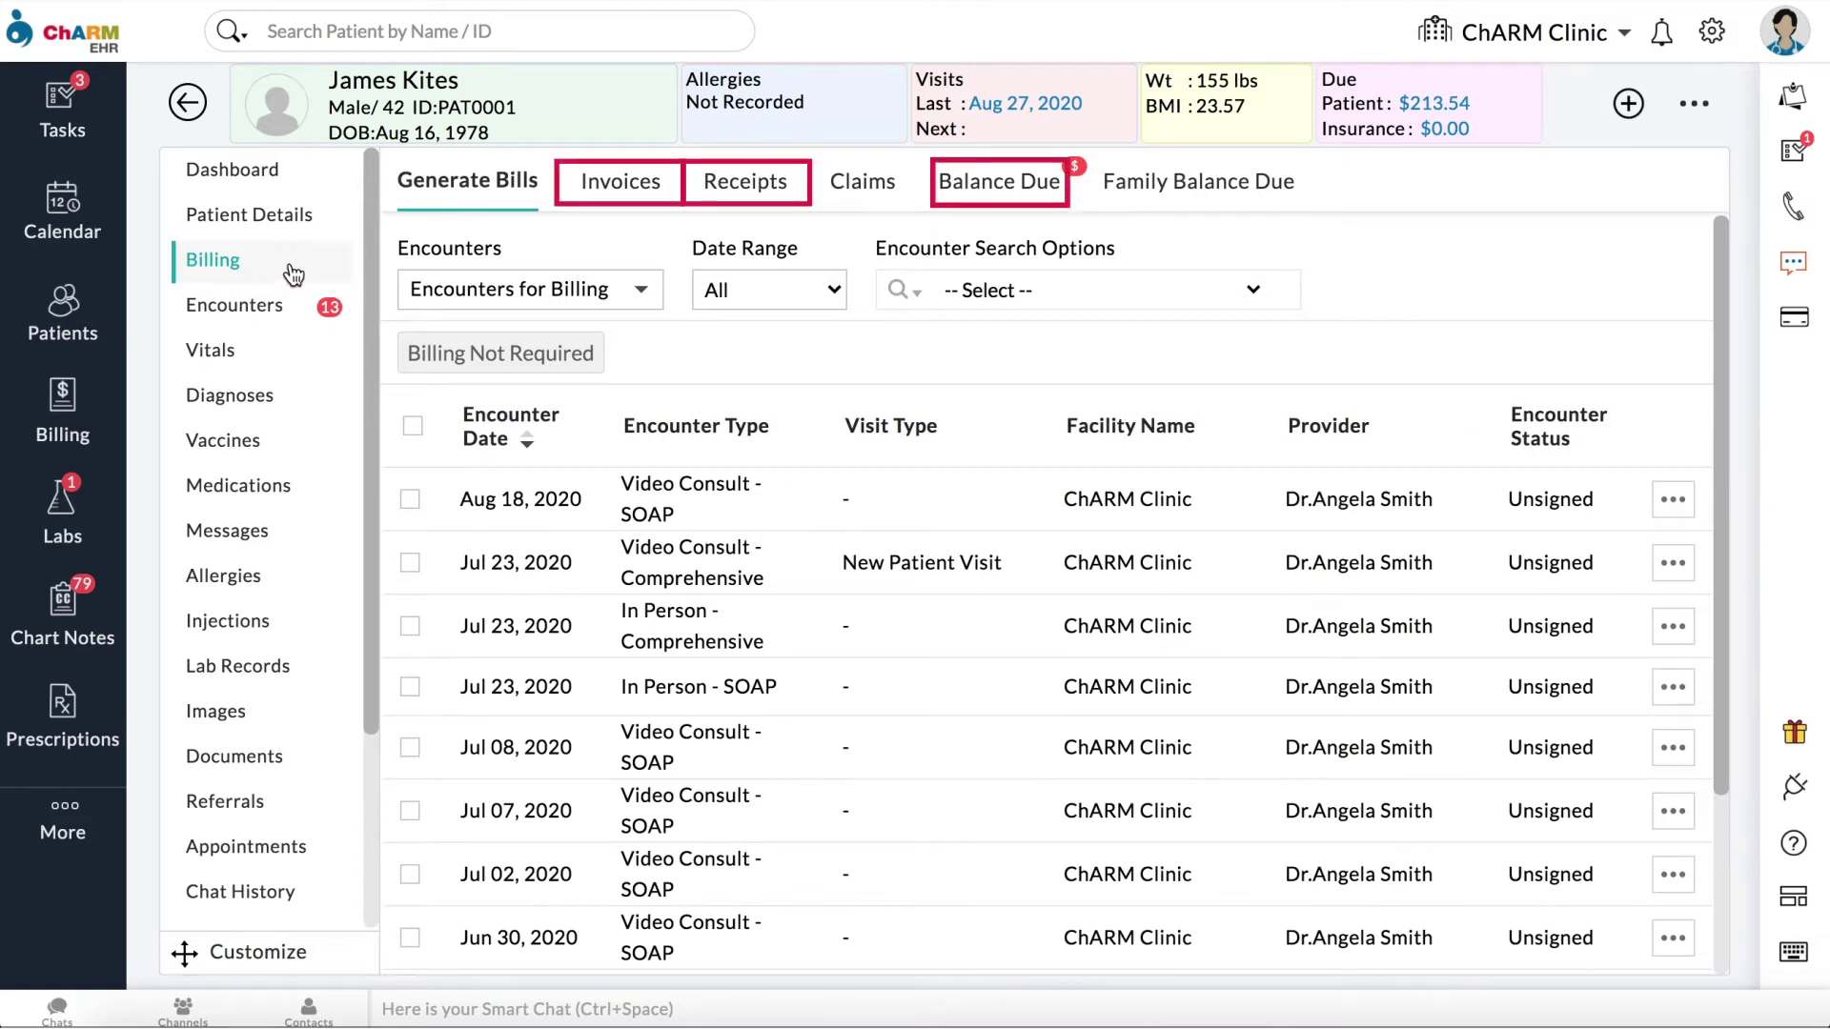
pyautogui.click(637, 209)
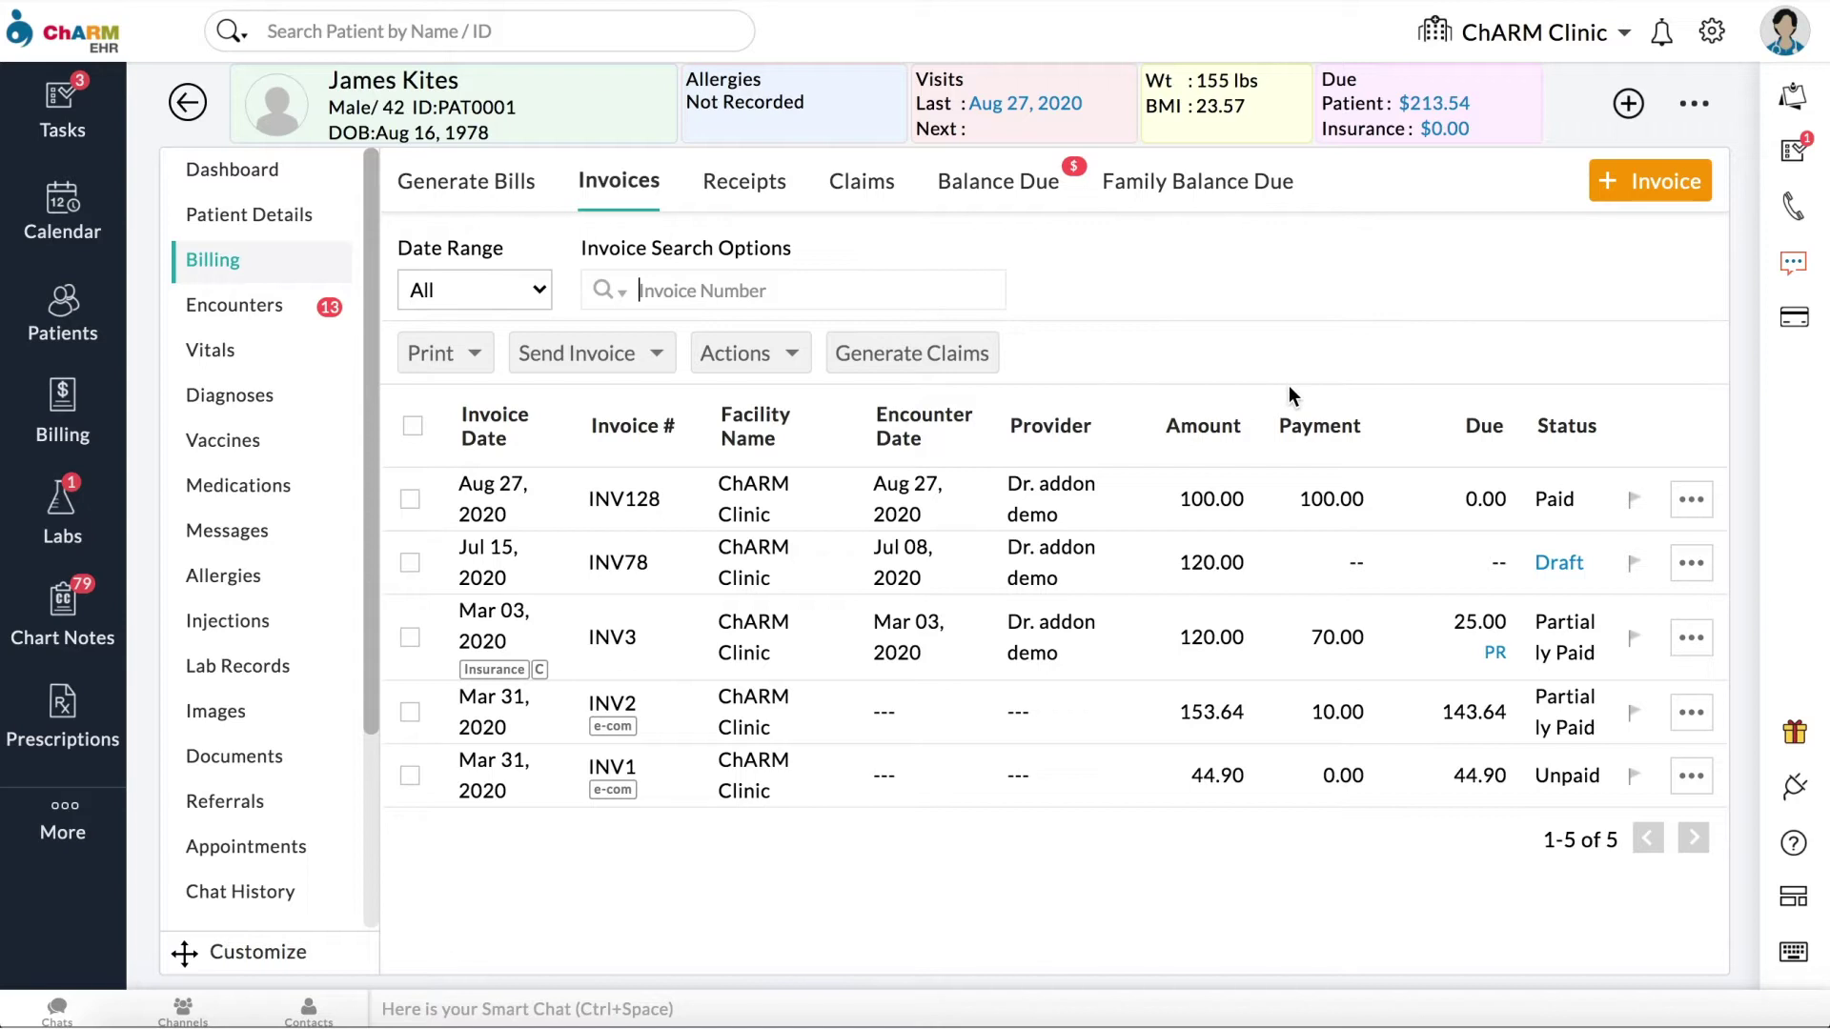
pyautogui.click(1690, 777)
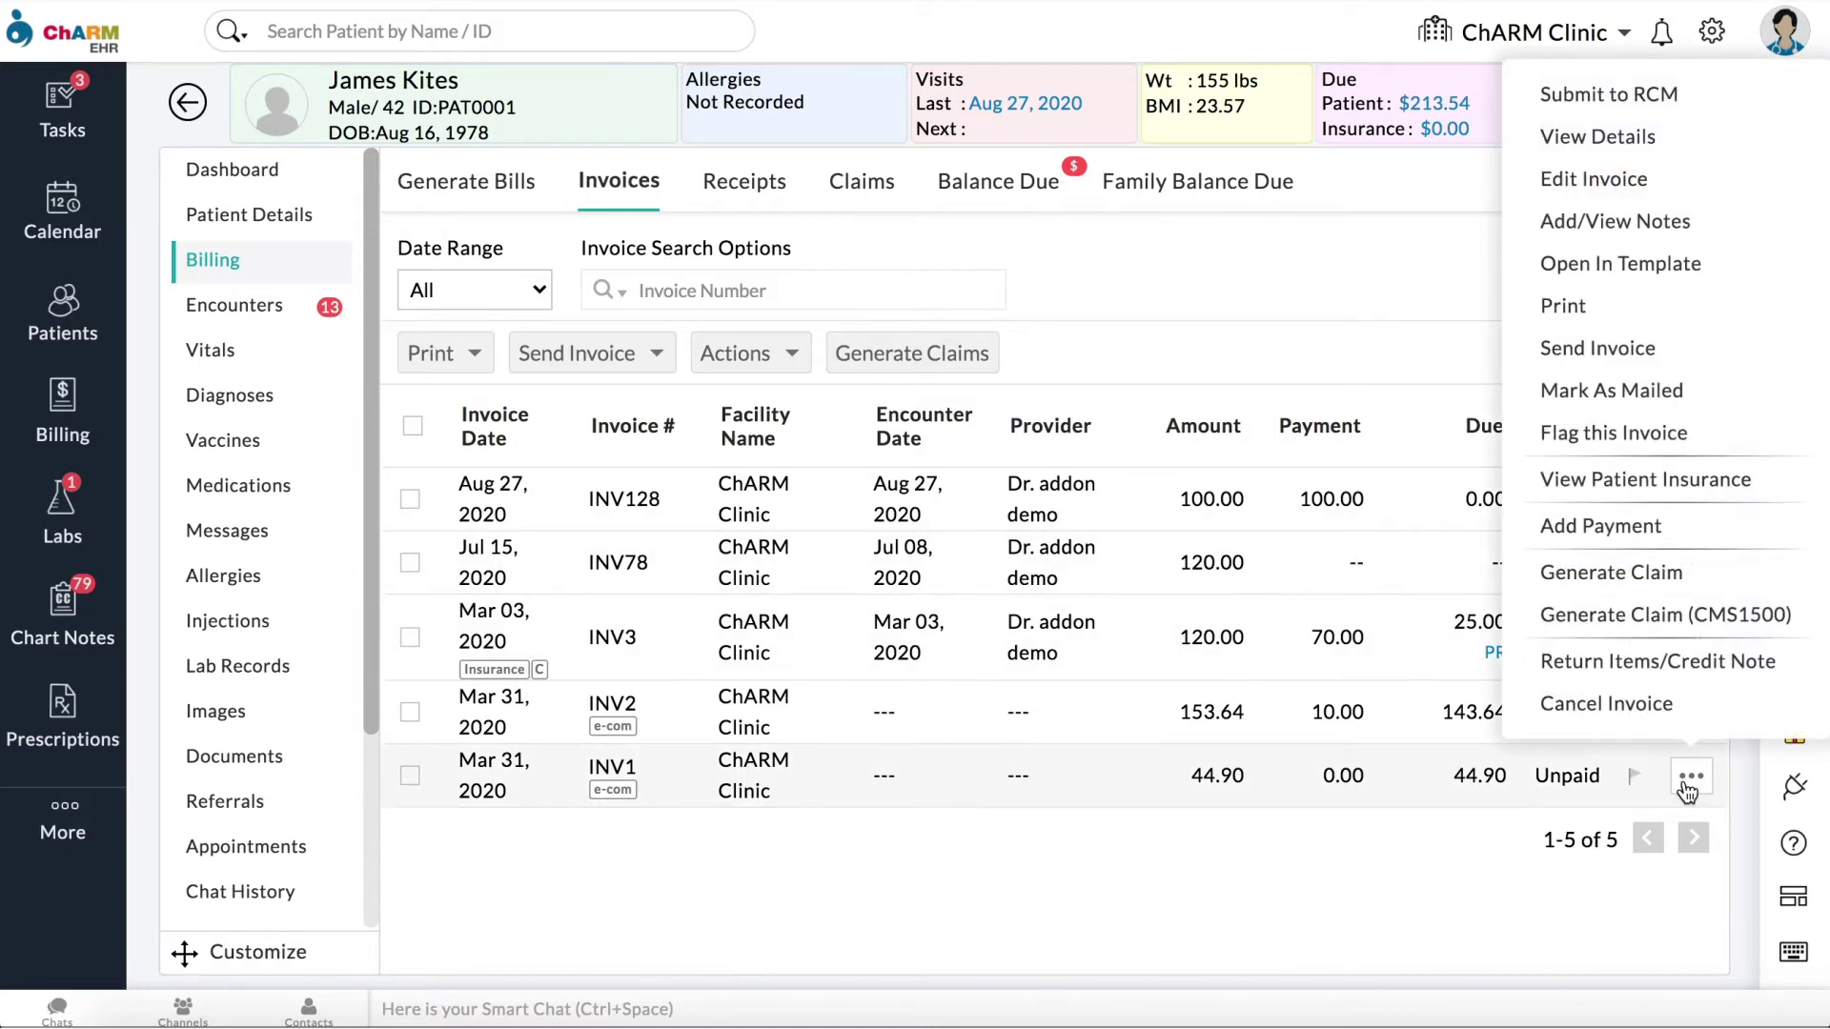
pyautogui.click(1656, 541)
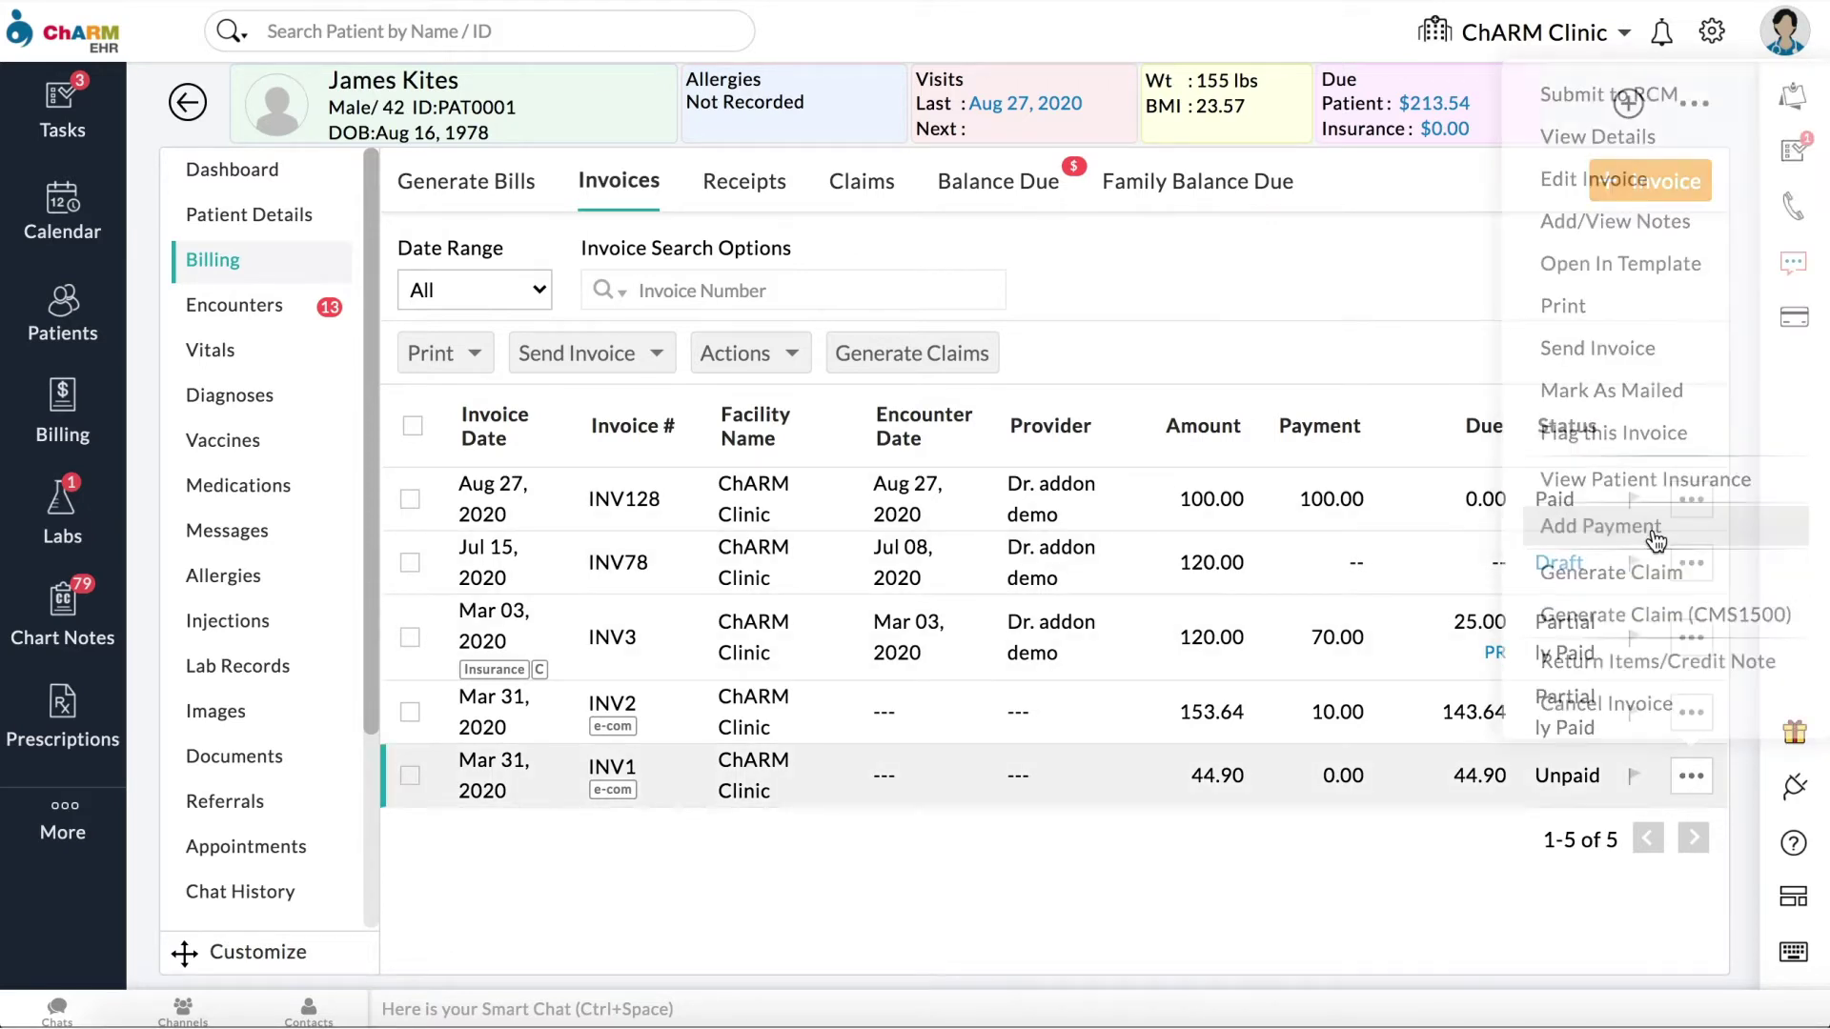
pyautogui.click(461, 302)
pyautogui.write('10')
pyautogui.press('Tab')
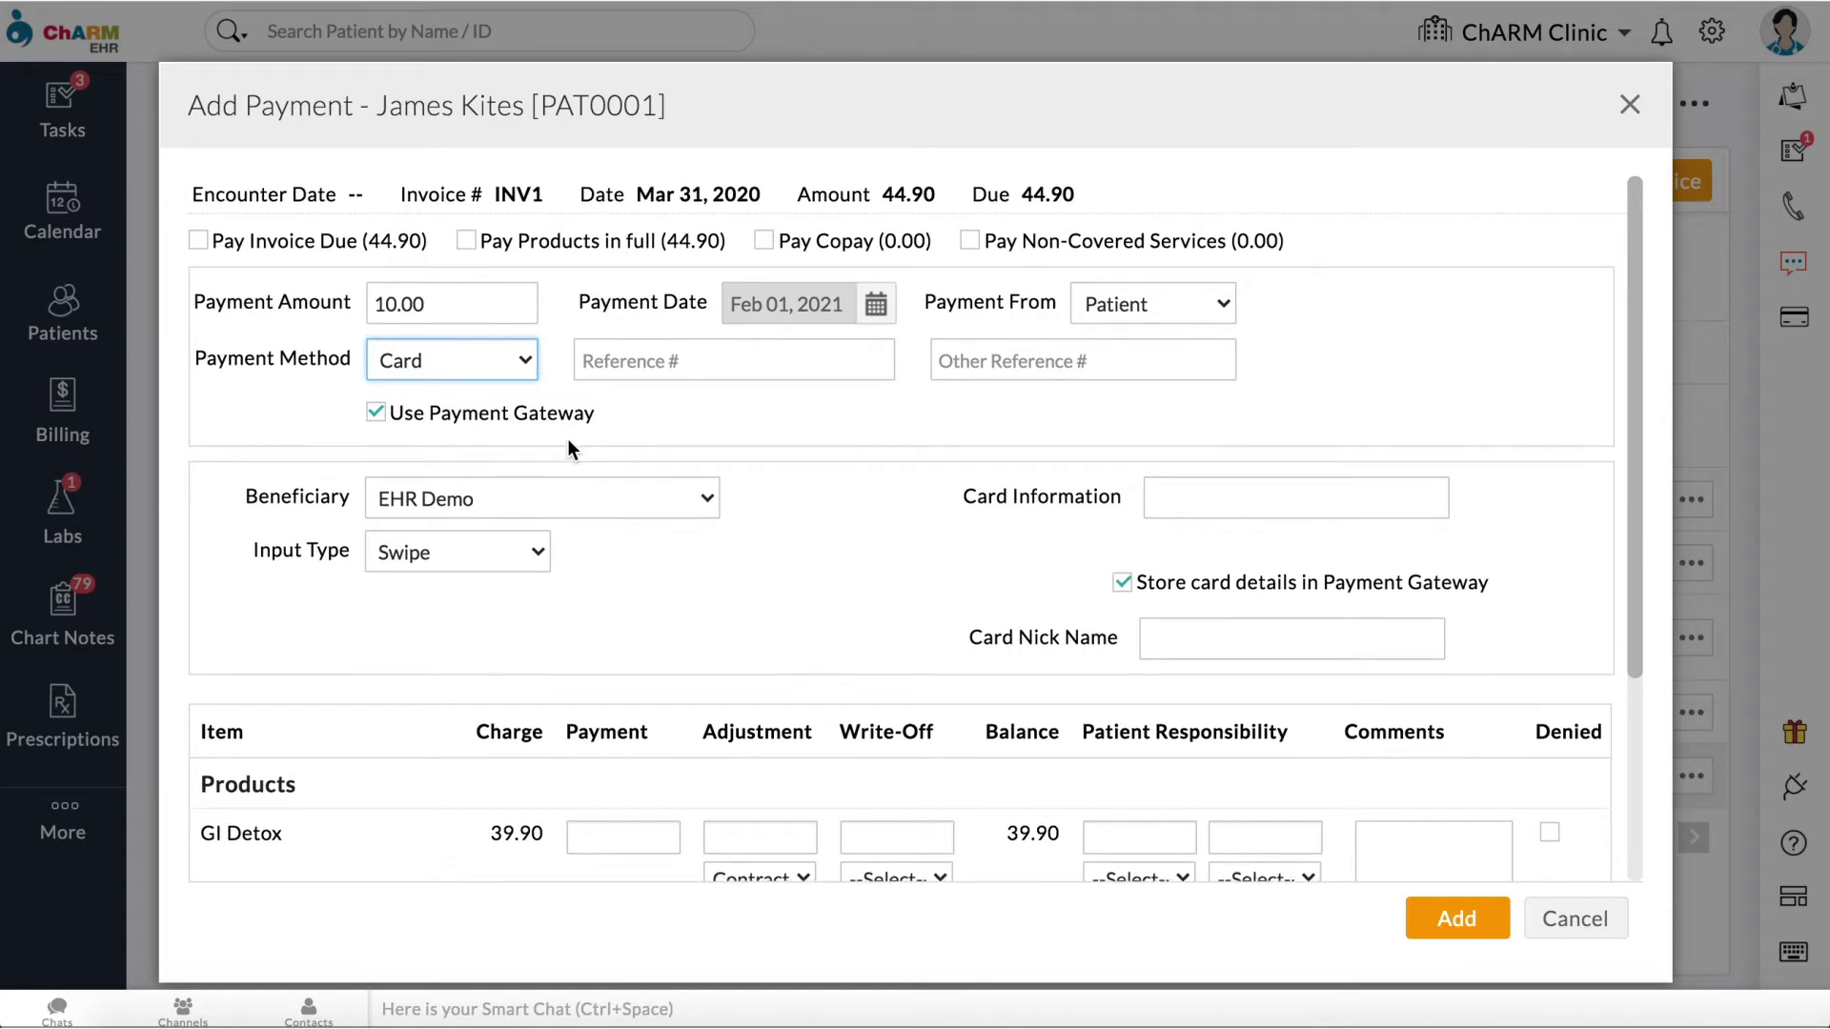
# Step: Swipe the patient's card and give it a nickname so it is stored
pyautogui.scroll(-2, 568, 439)
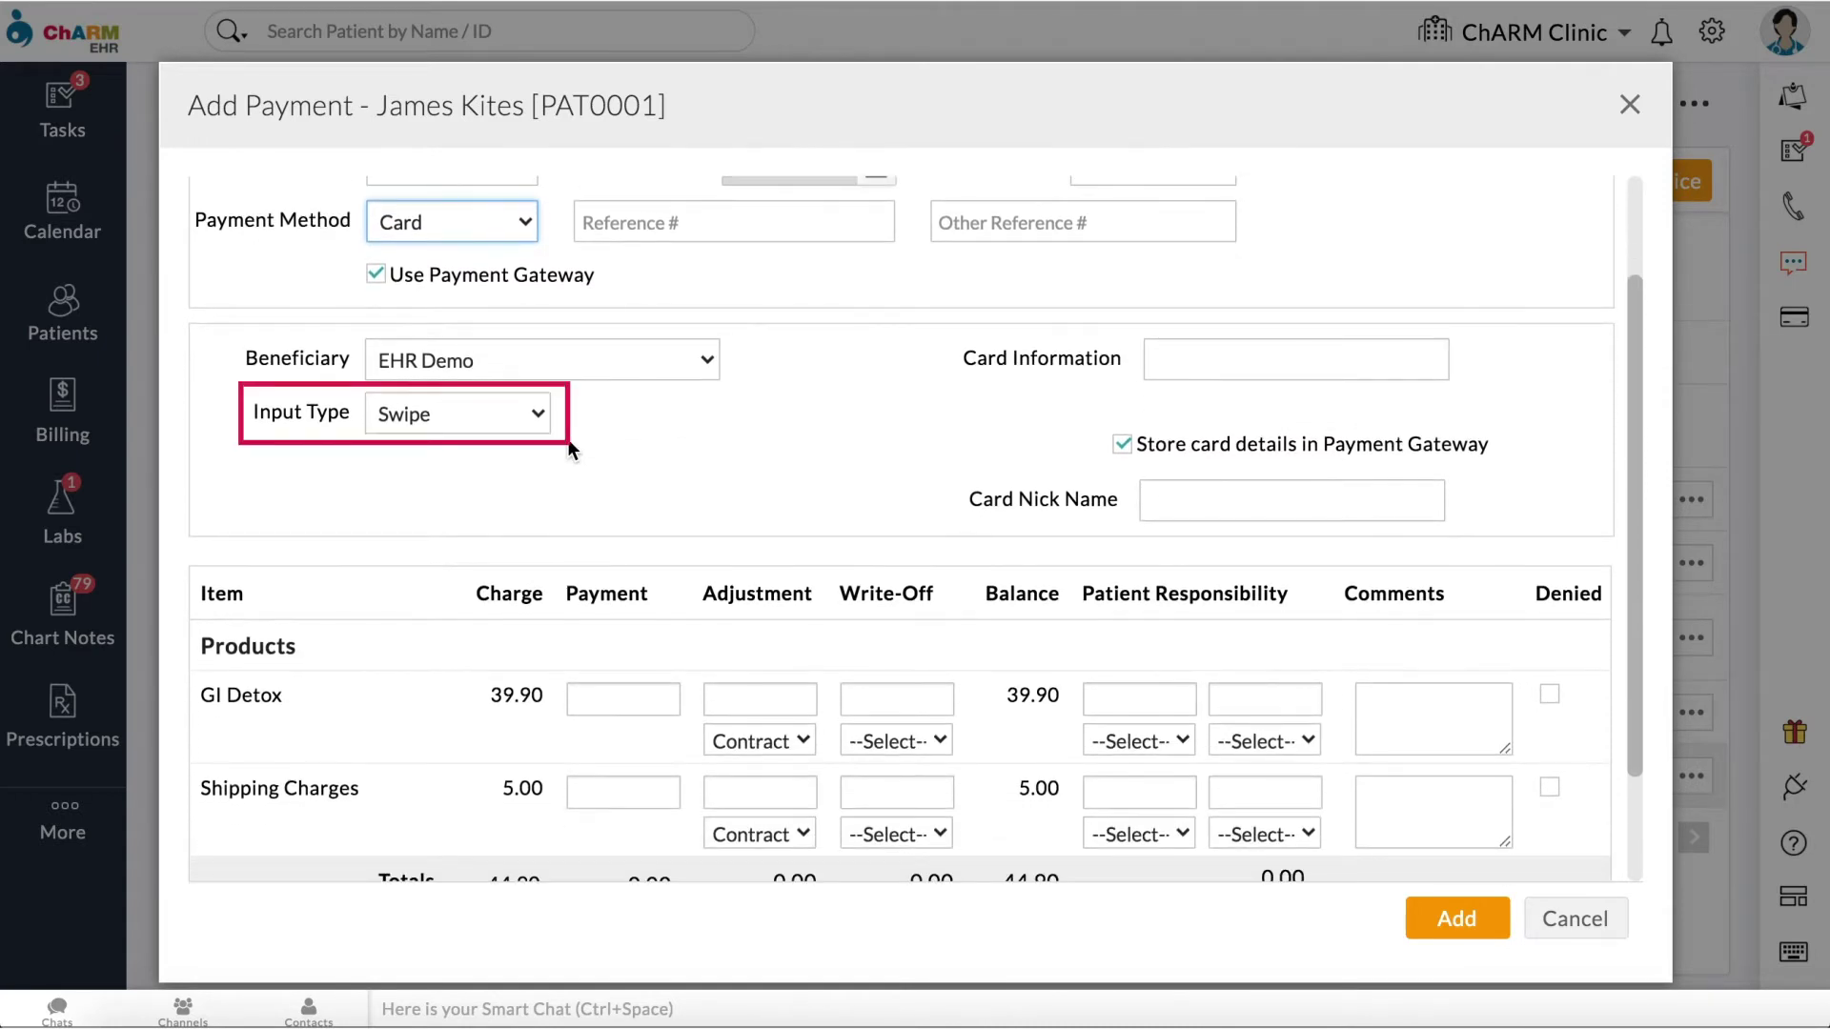
pyautogui.click(536, 414)
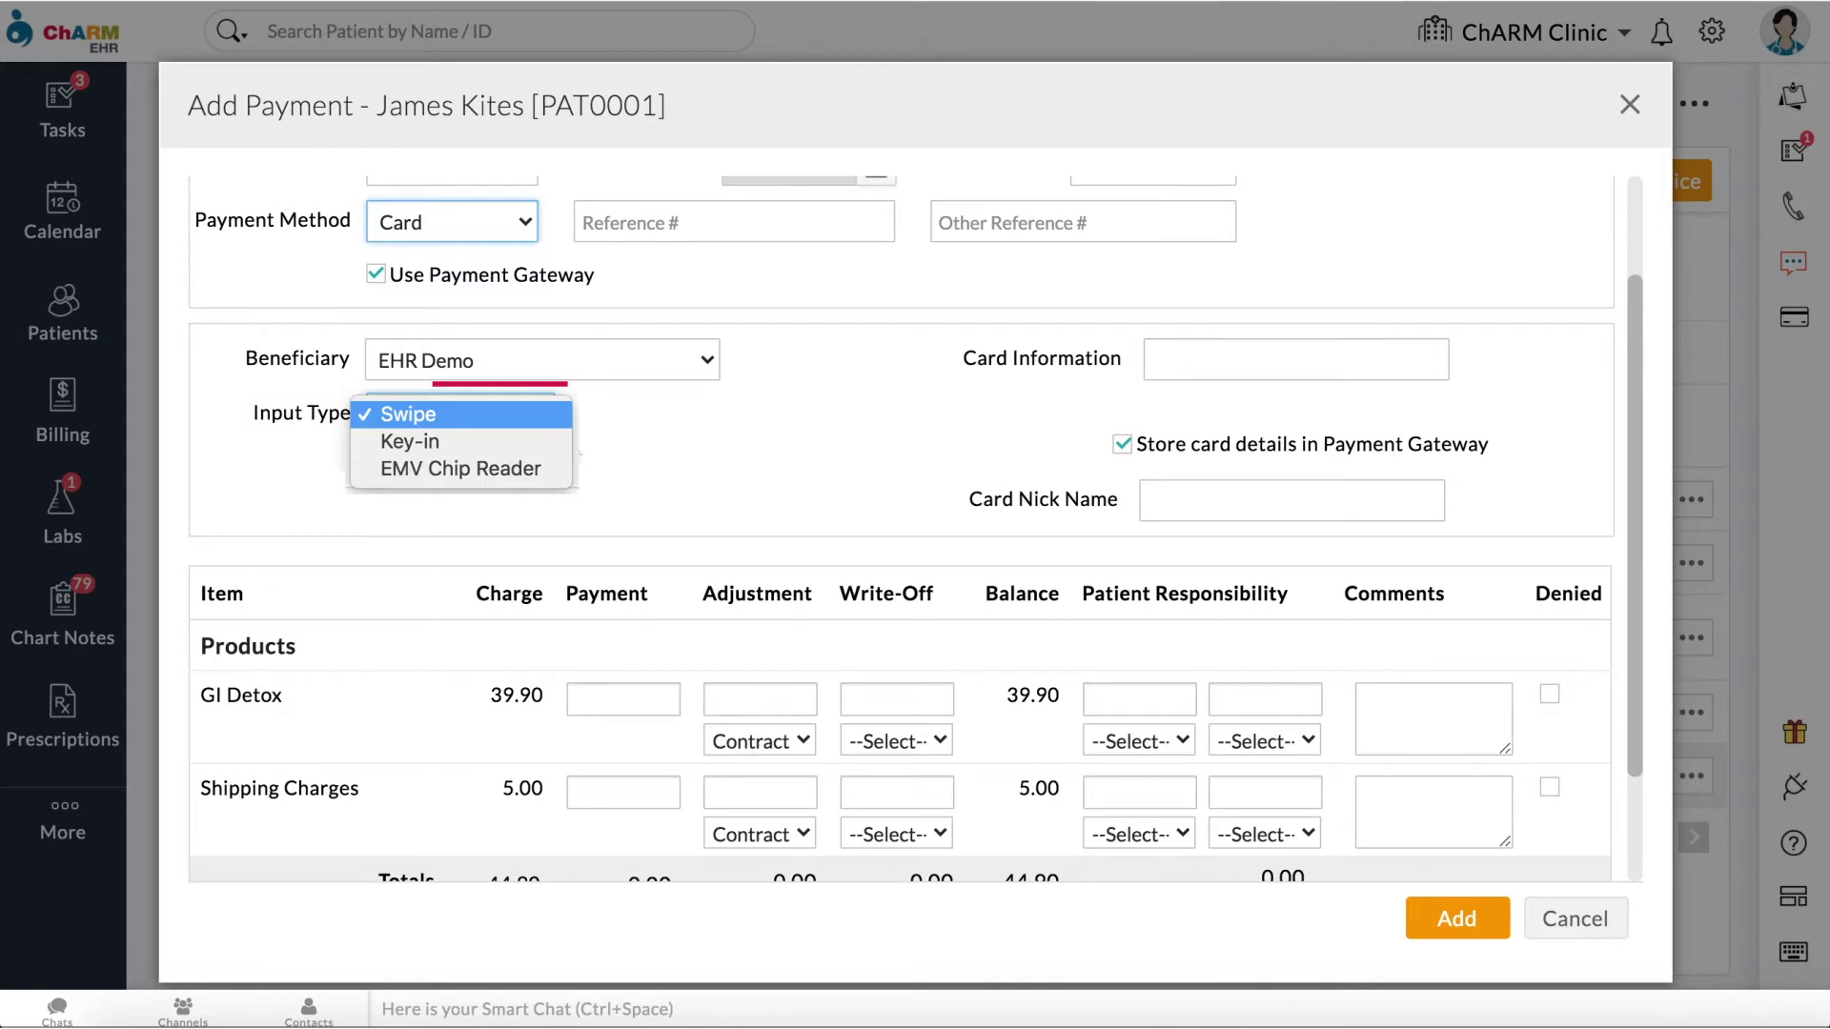
pyautogui.click(1126, 489)
pyautogui.click(1273, 368)
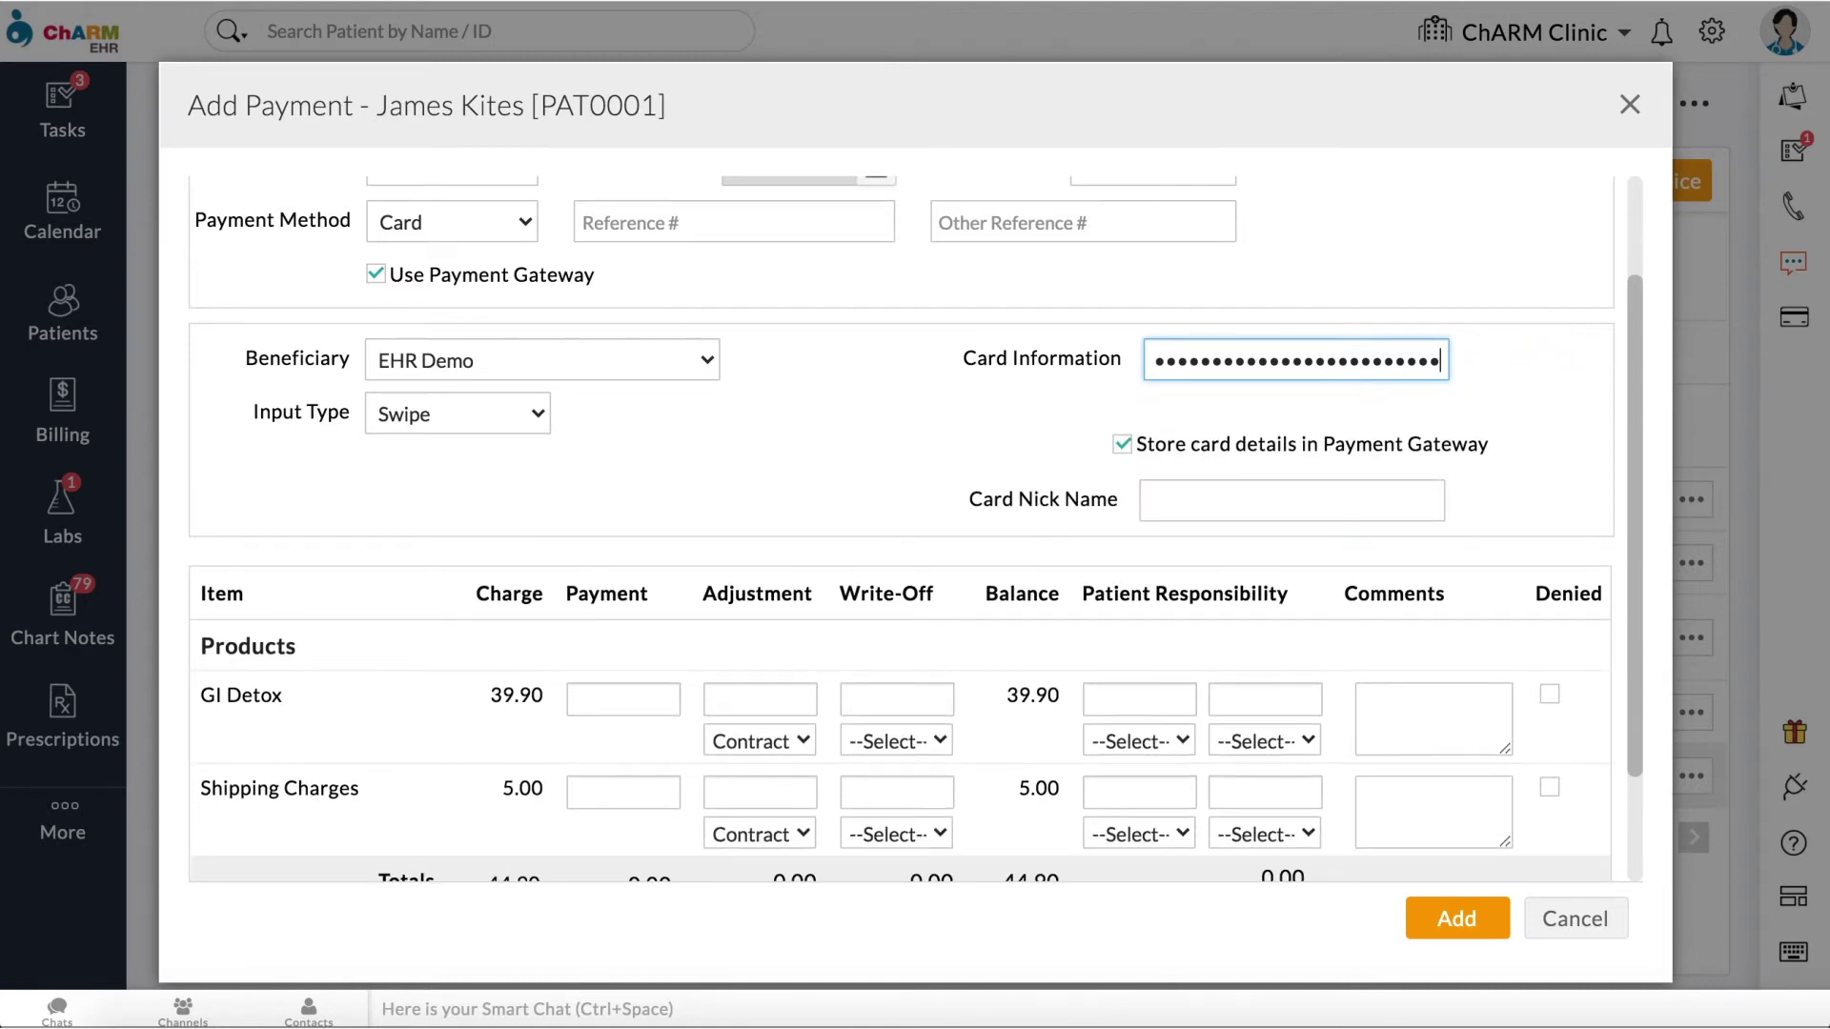
pyautogui.click(1412, 510)
pyautogui.write('James')
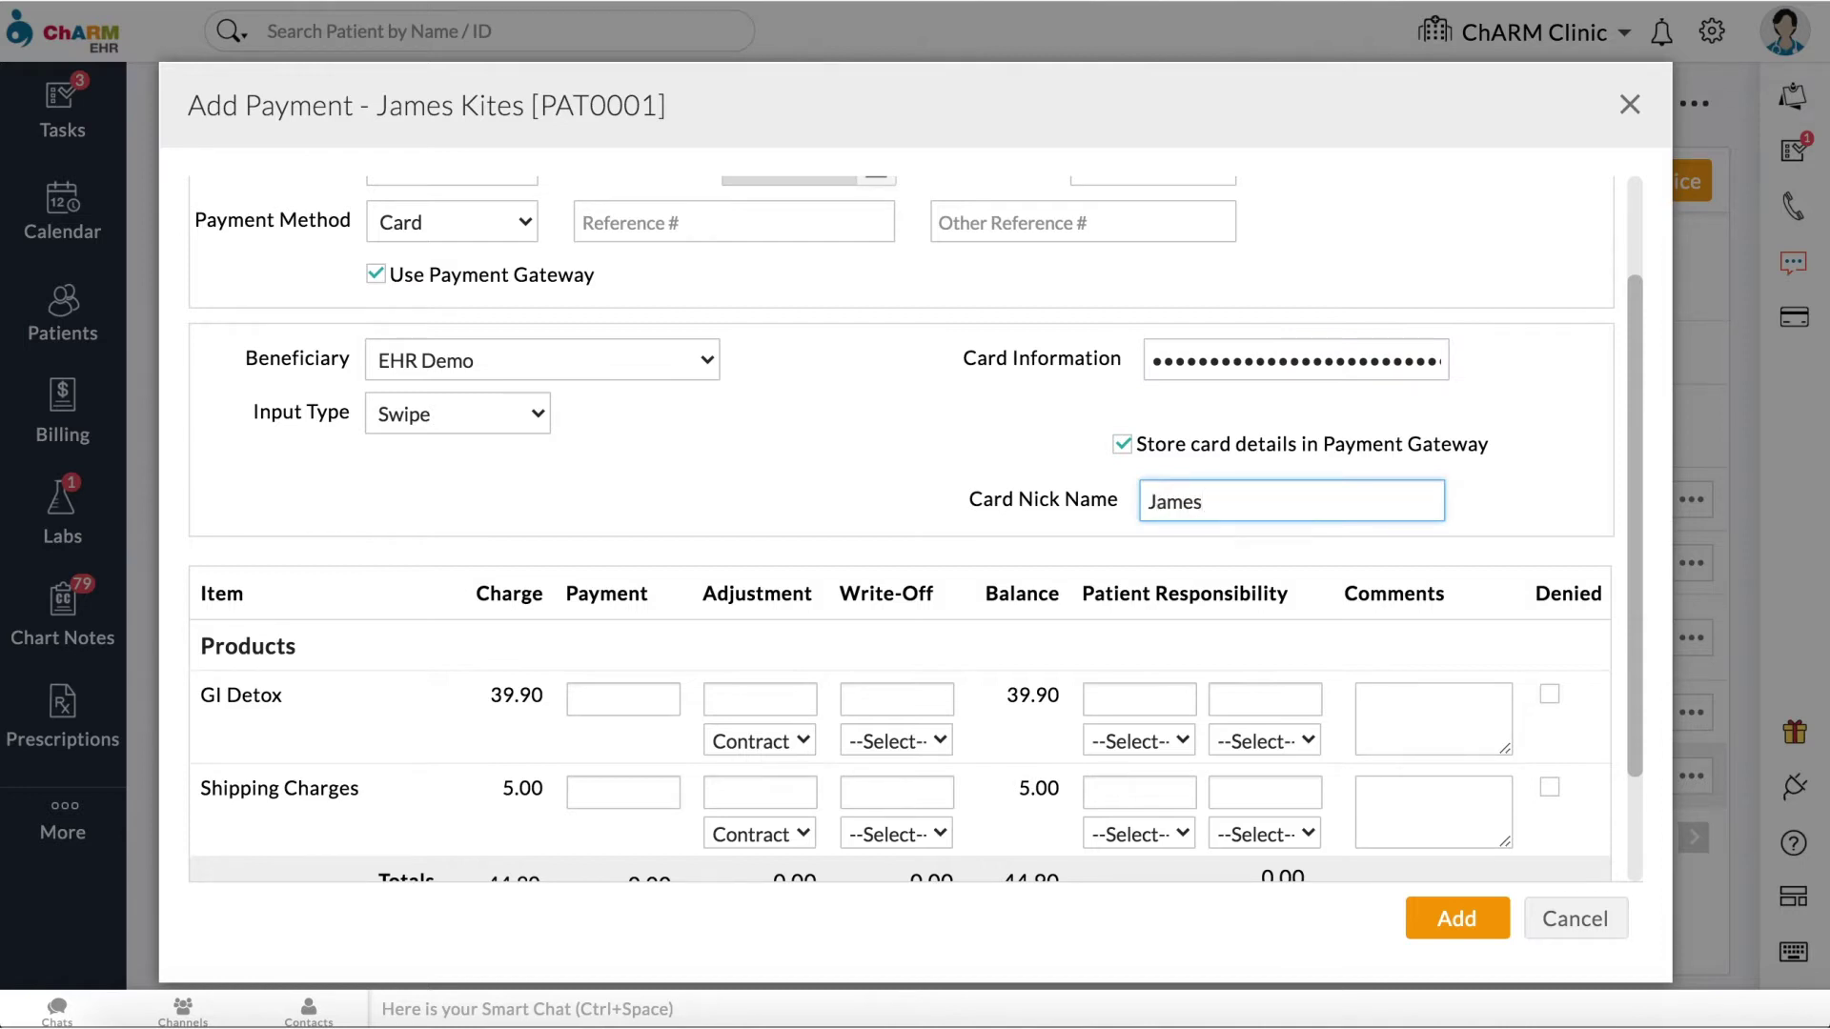
# Step: Apply 10.00 to INV1's GI Detox item, submit the charge, and close the receipt
pyautogui.scroll(-3, 1437, 542)
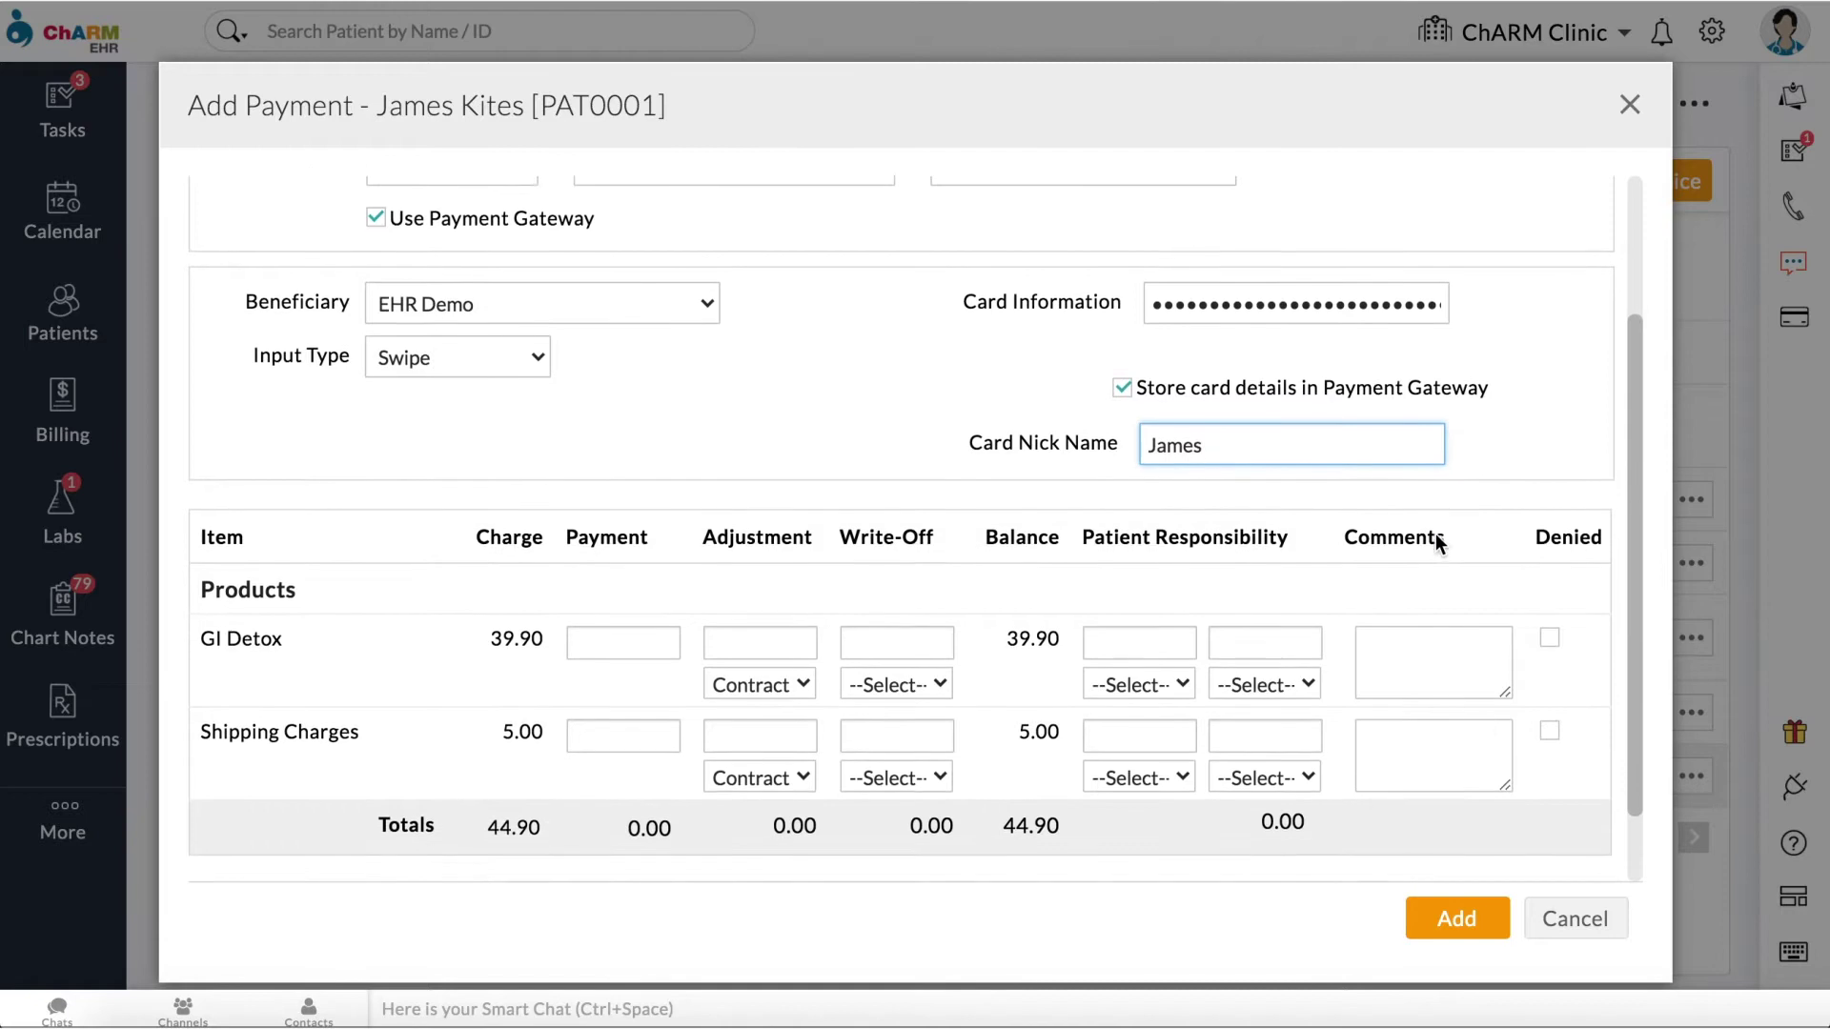
pyautogui.click(654, 547)
pyautogui.write('10')
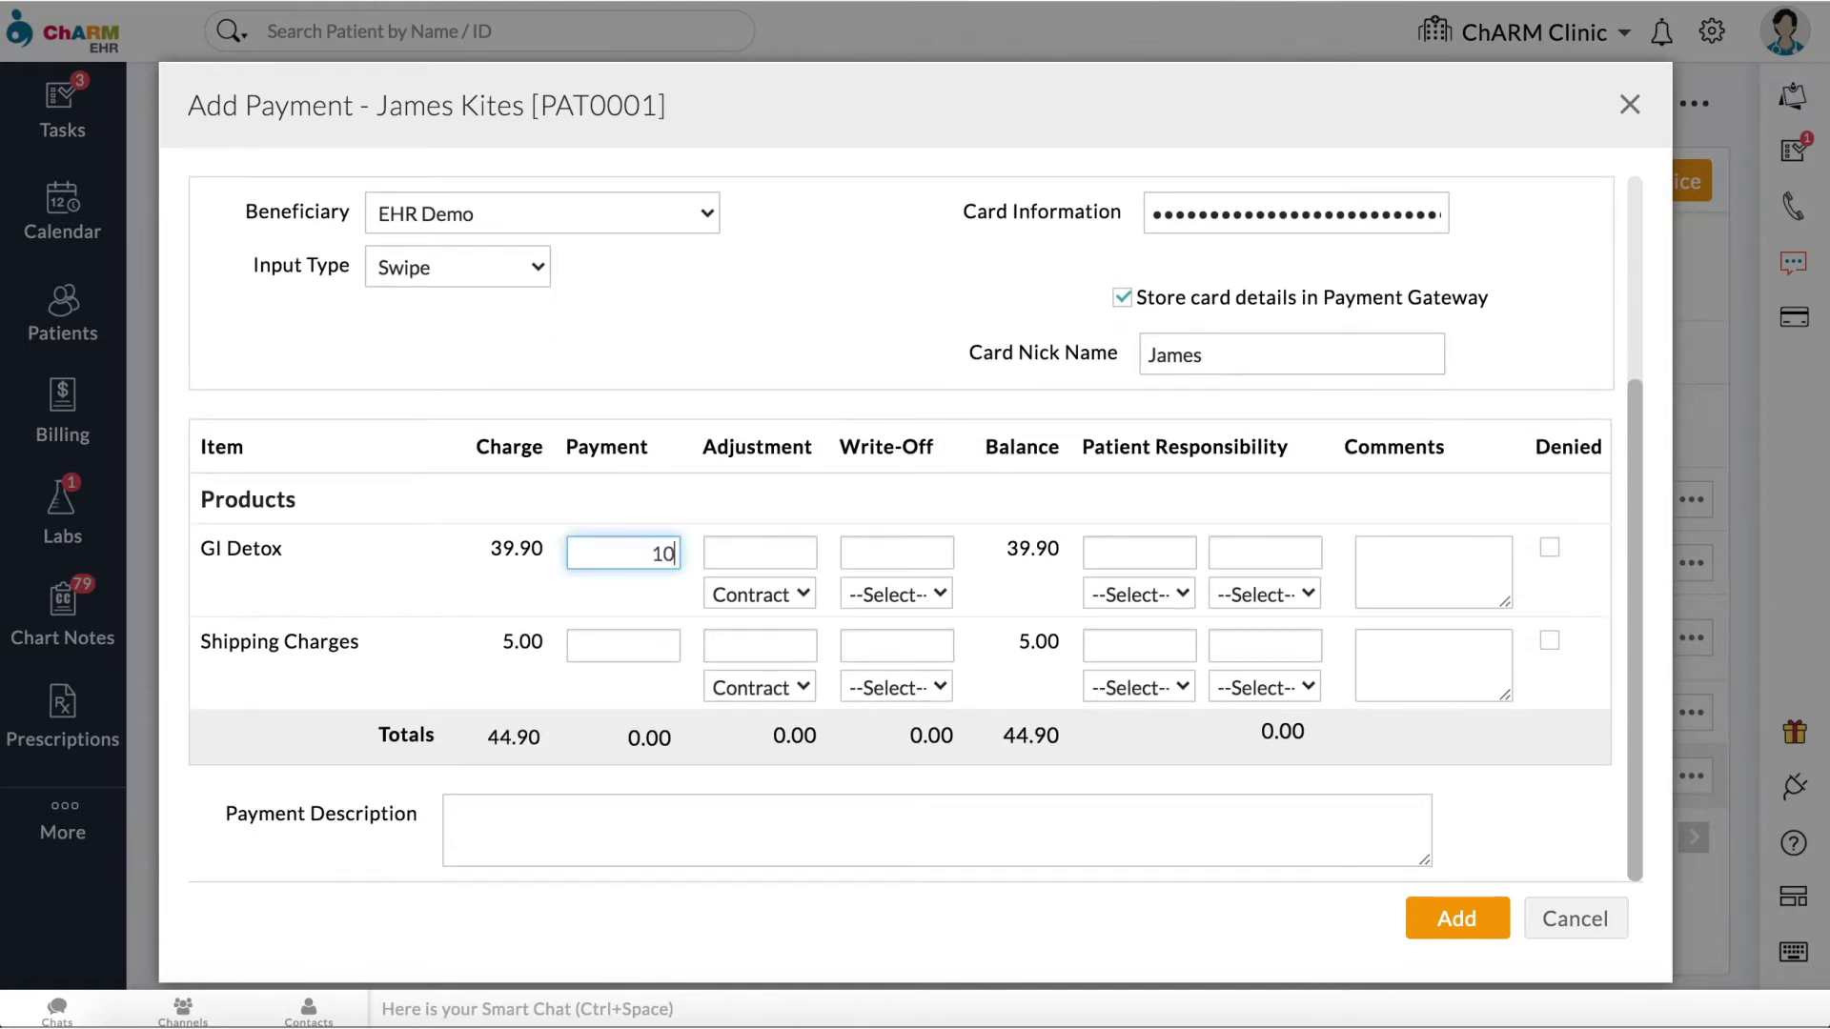
pyautogui.click(1468, 919)
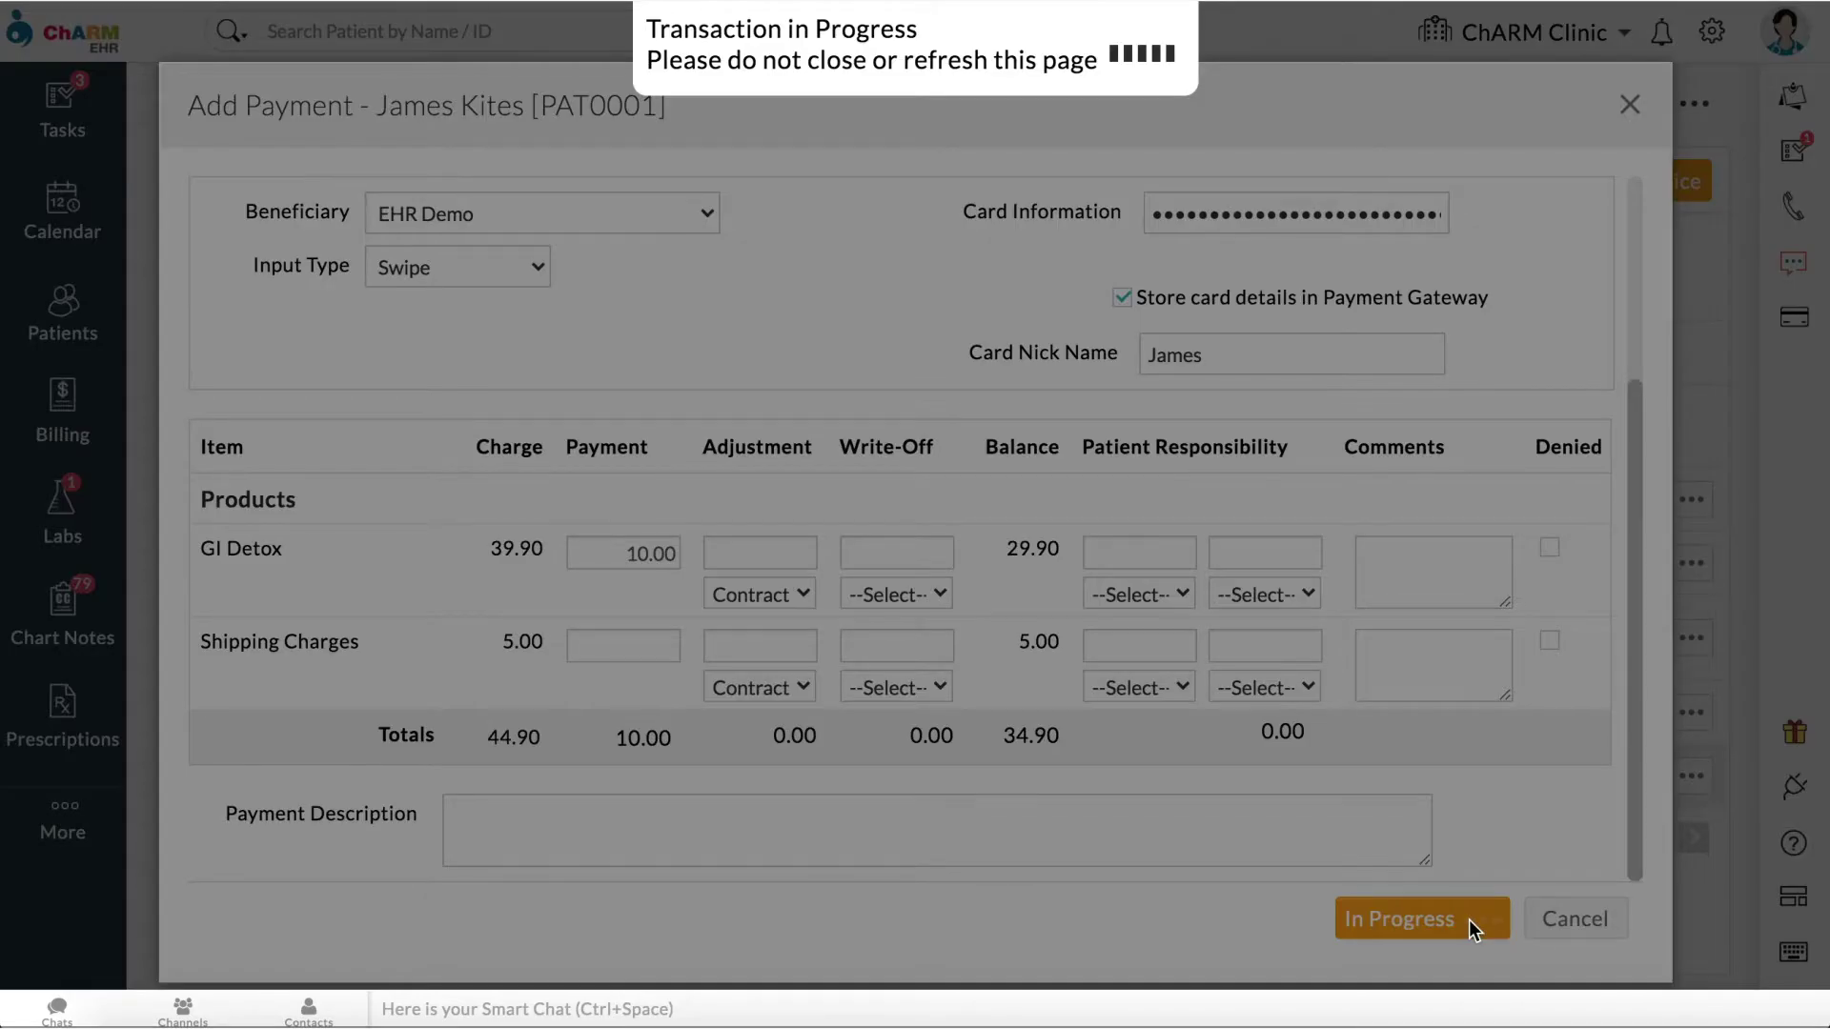
pyautogui.scroll(-2, 1289, 586)
pyautogui.scroll(2, 1540, 103)
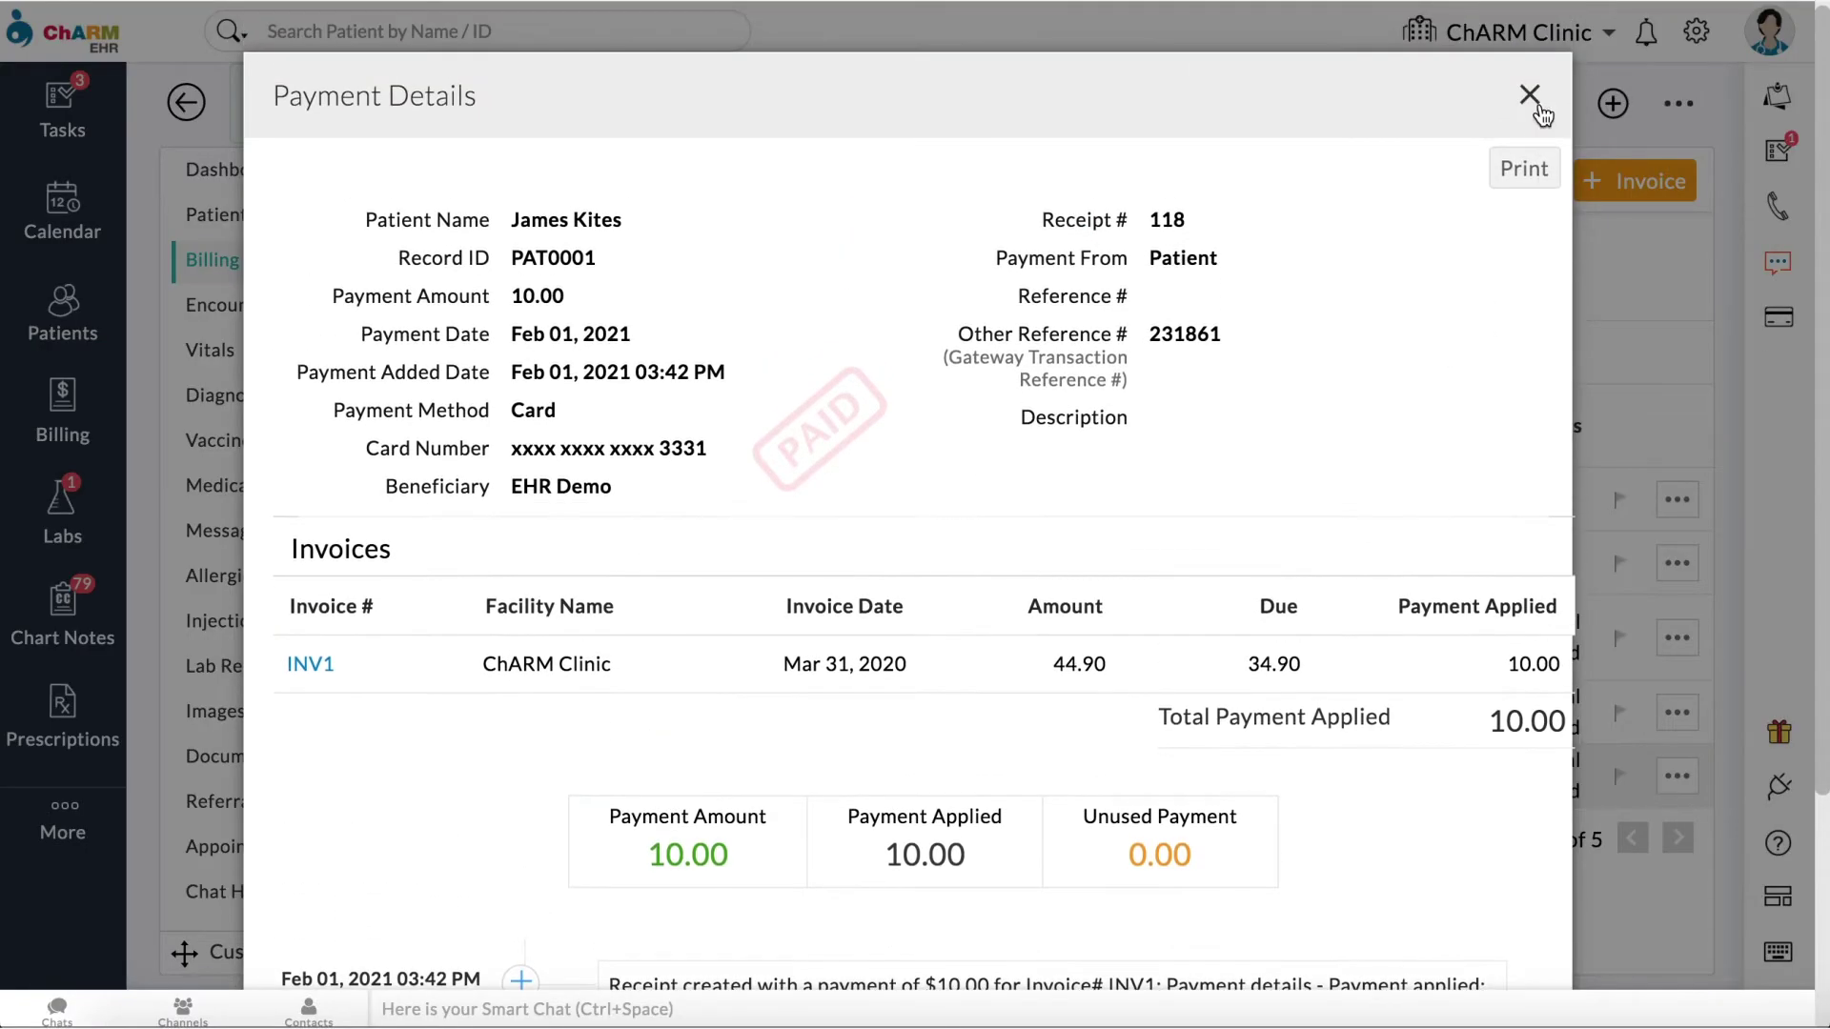
pyautogui.click(1531, 95)
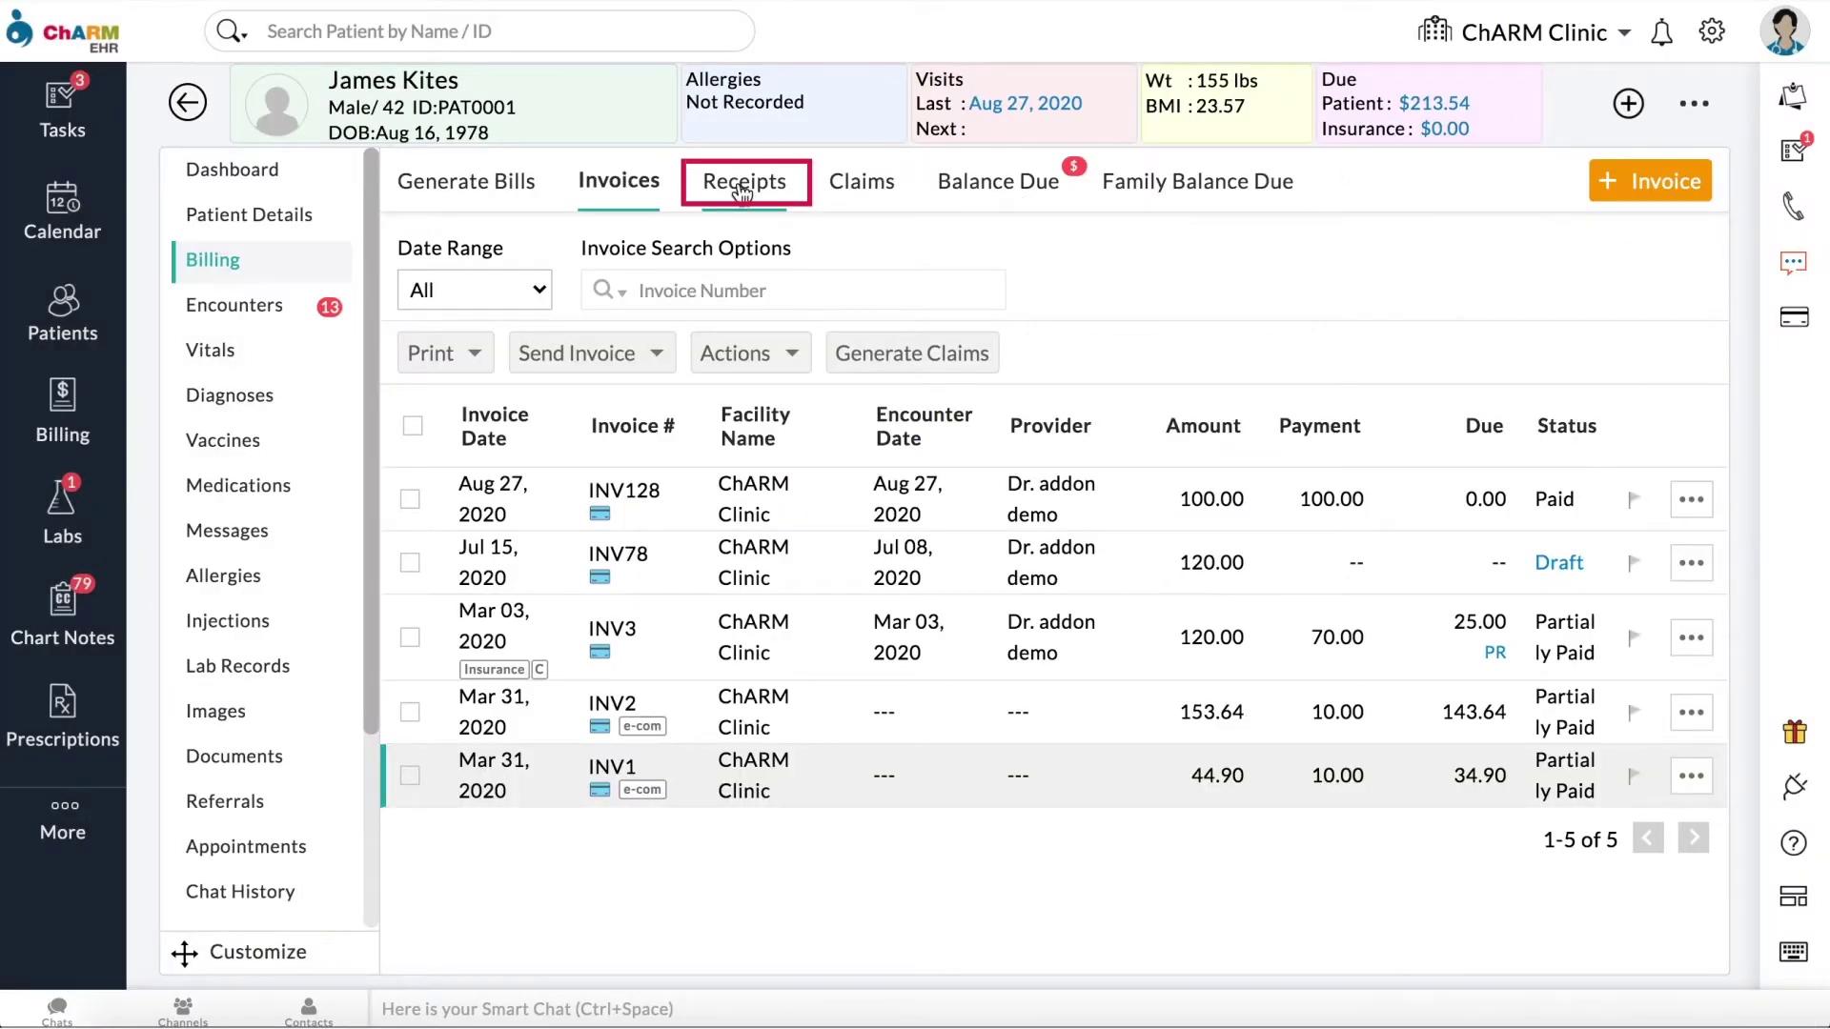
# Step: From the patient's balance due summary, start a 20.00 payment
pyautogui.click(743, 185)
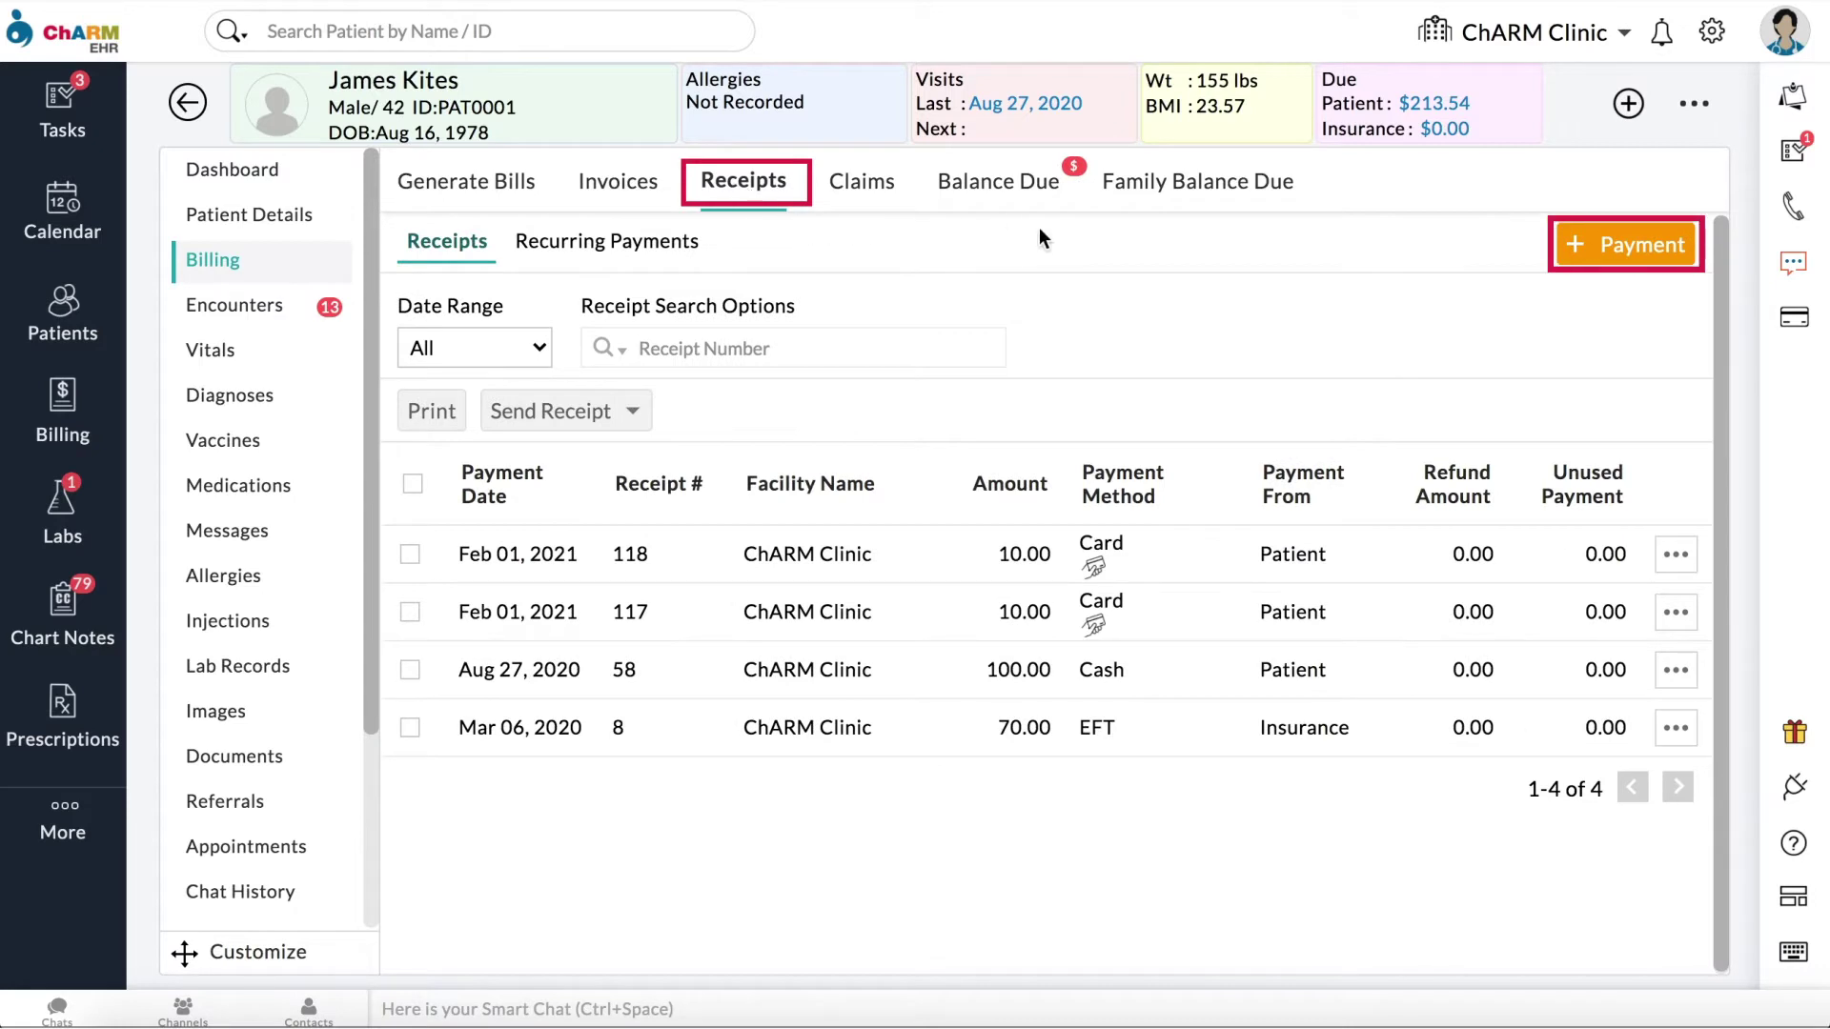
pyautogui.click(1041, 197)
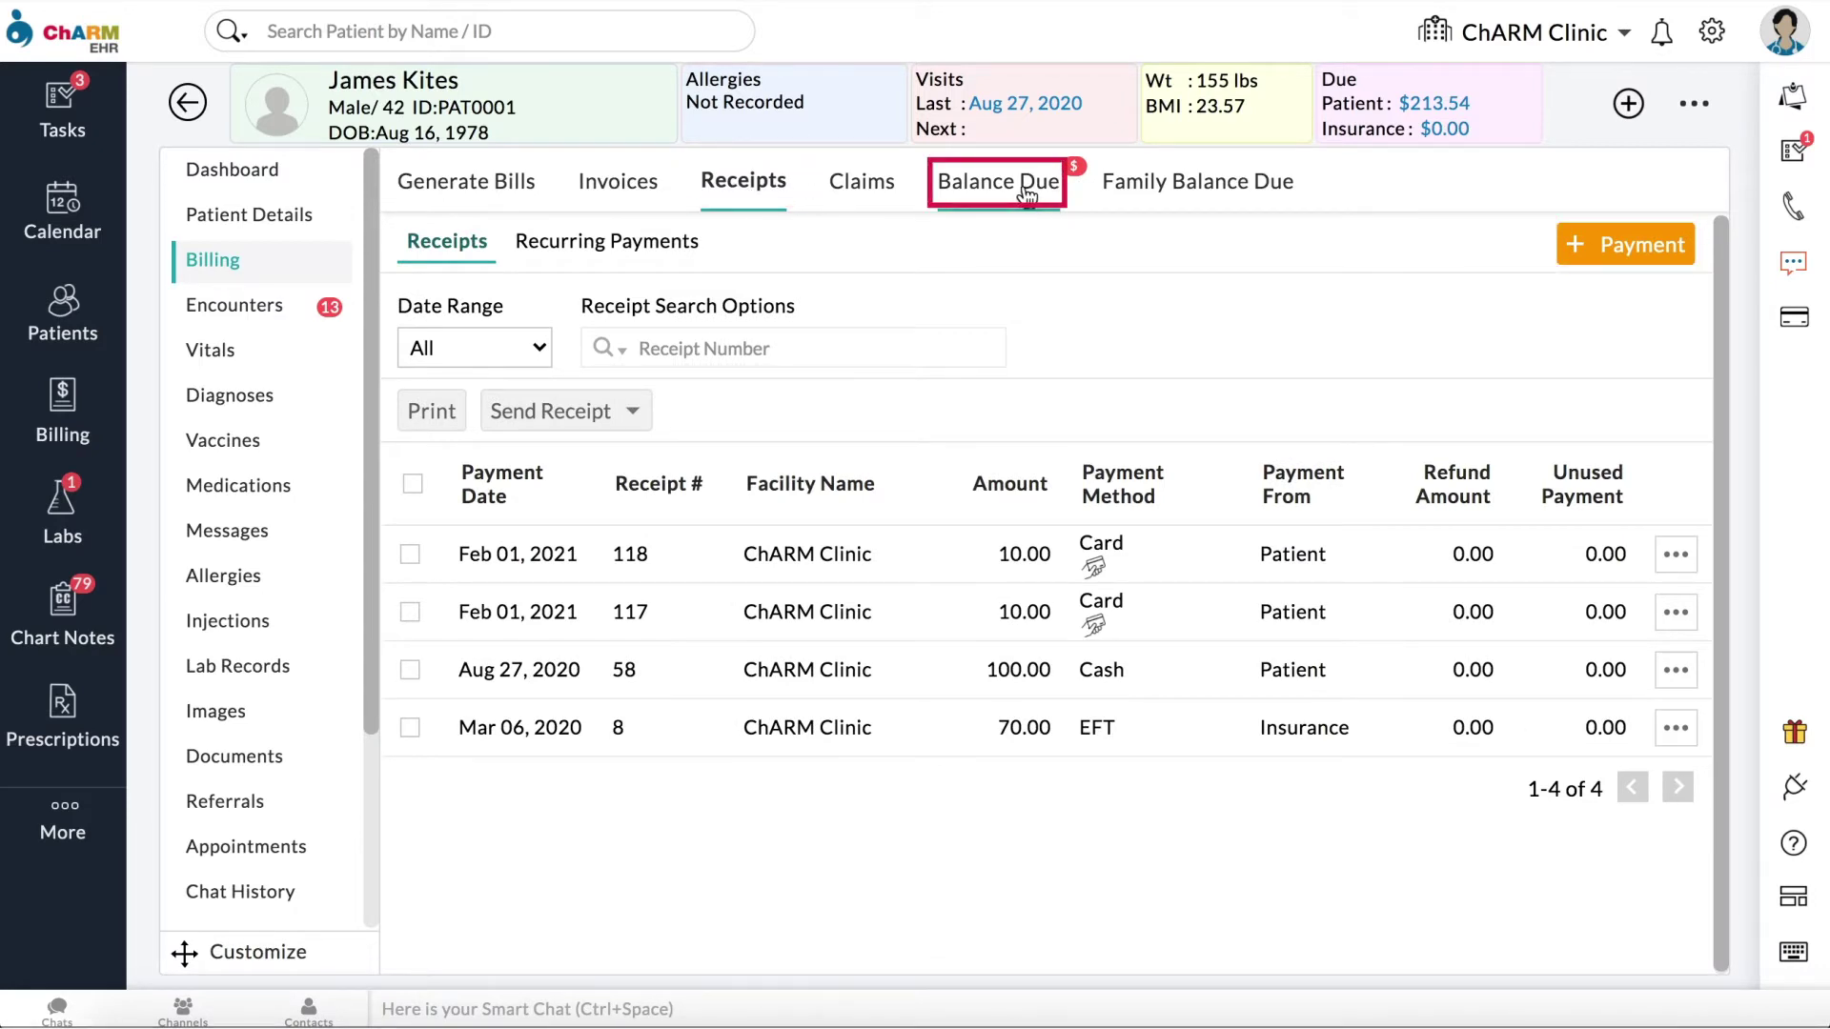
pyautogui.scroll(-2, 1432, 646)
pyautogui.scroll(-5, 1432, 645)
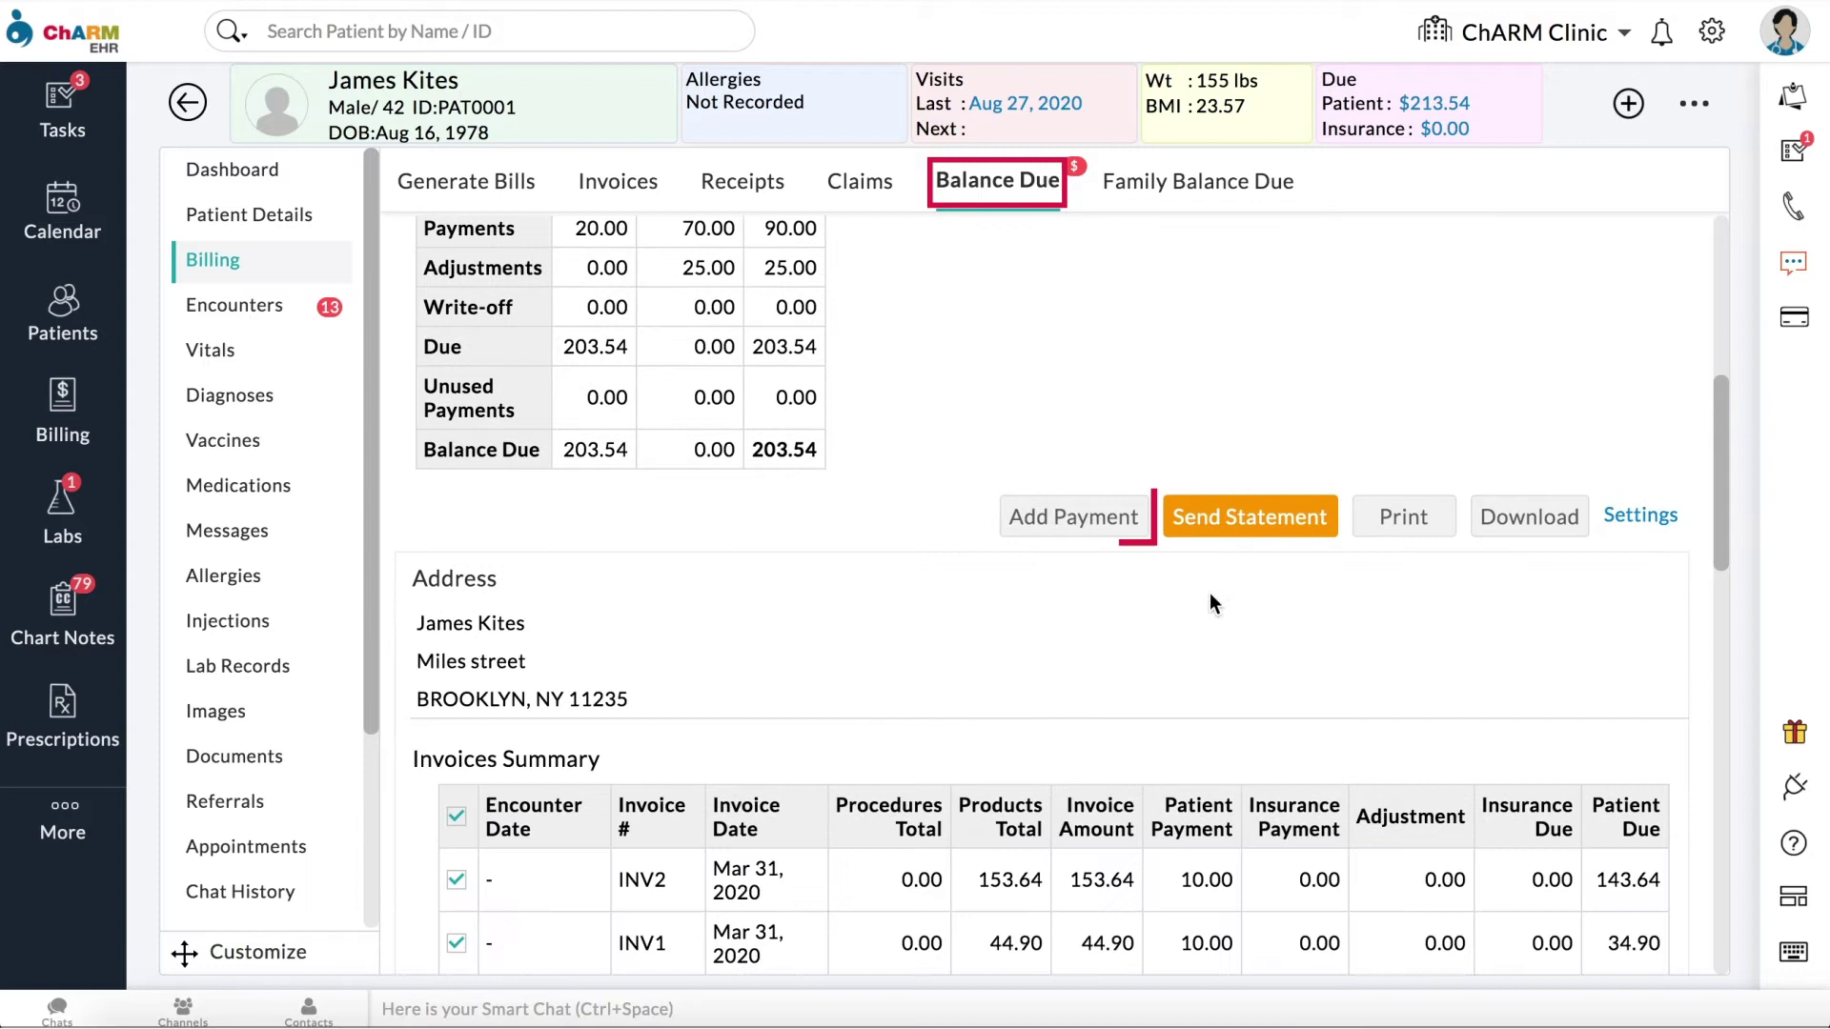
pyautogui.click(1075, 517)
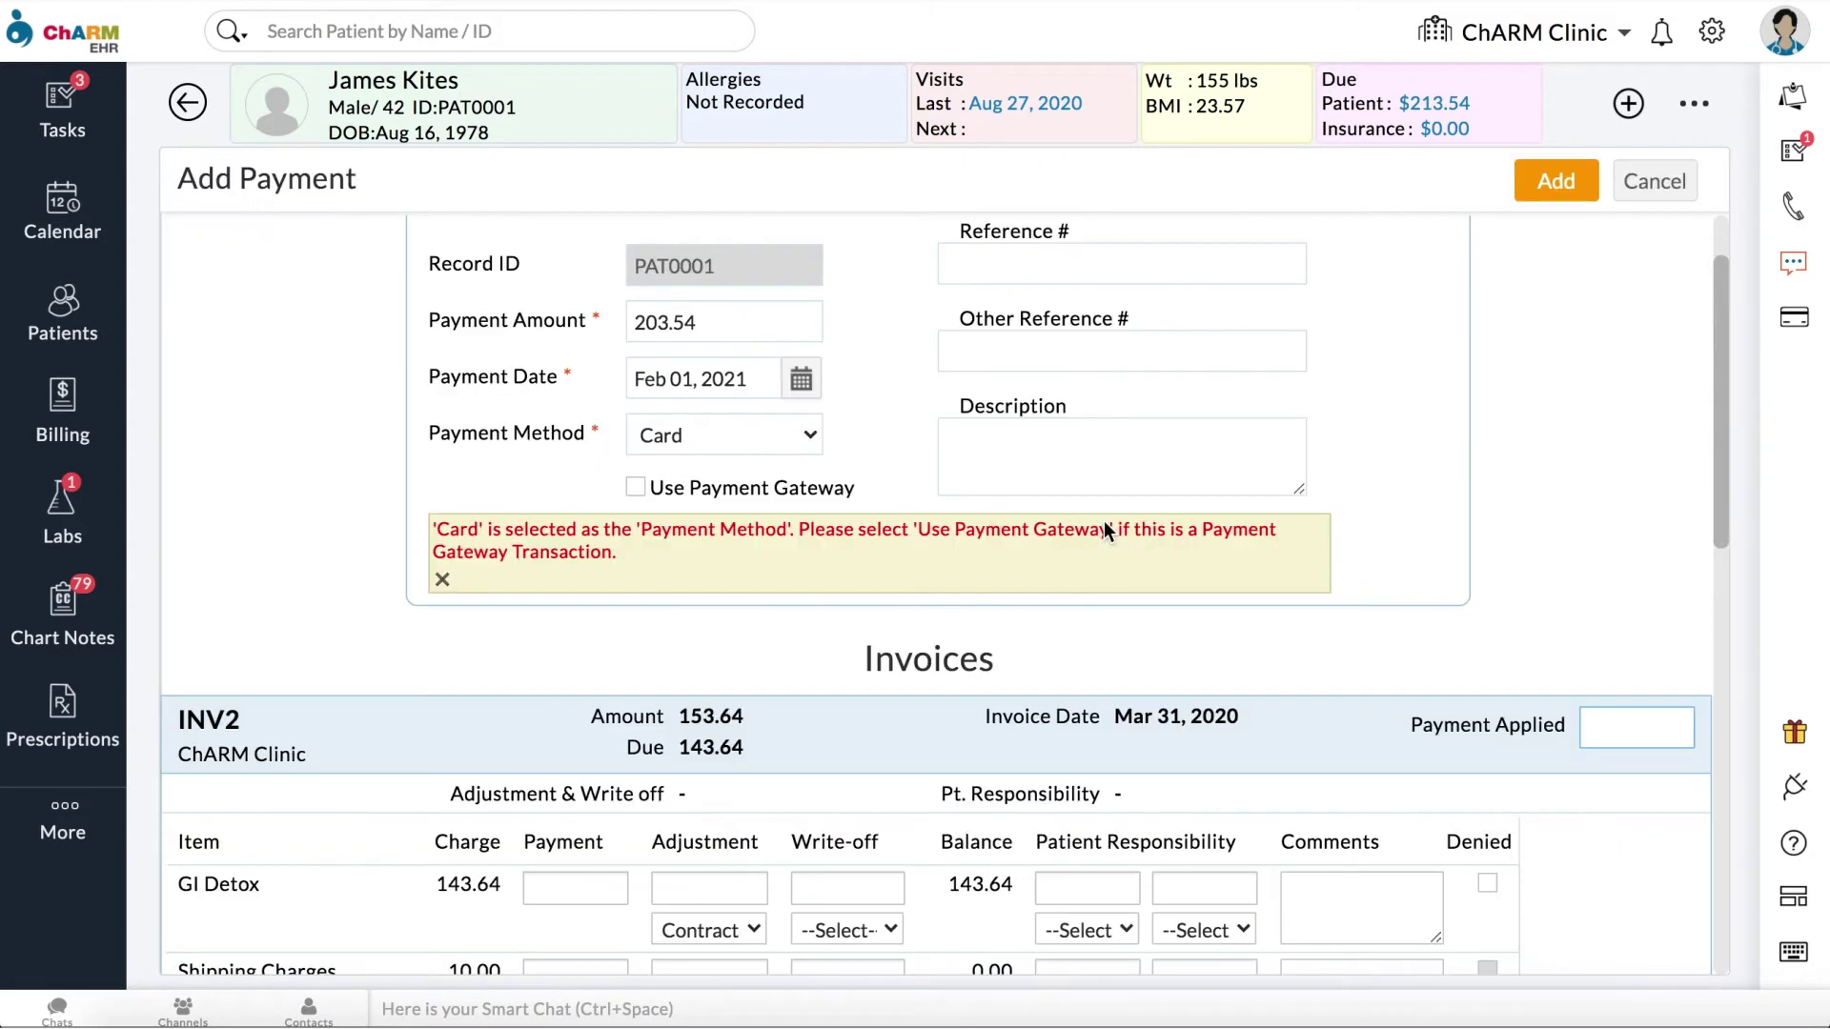
pyautogui.doubleClick(727, 320)
pyautogui.write('20')
pyautogui.press('Tab')
# Step: Charge through the gateway with EHR Demo as beneficiary, swiping and nicknaming the card
pyautogui.click(634, 487)
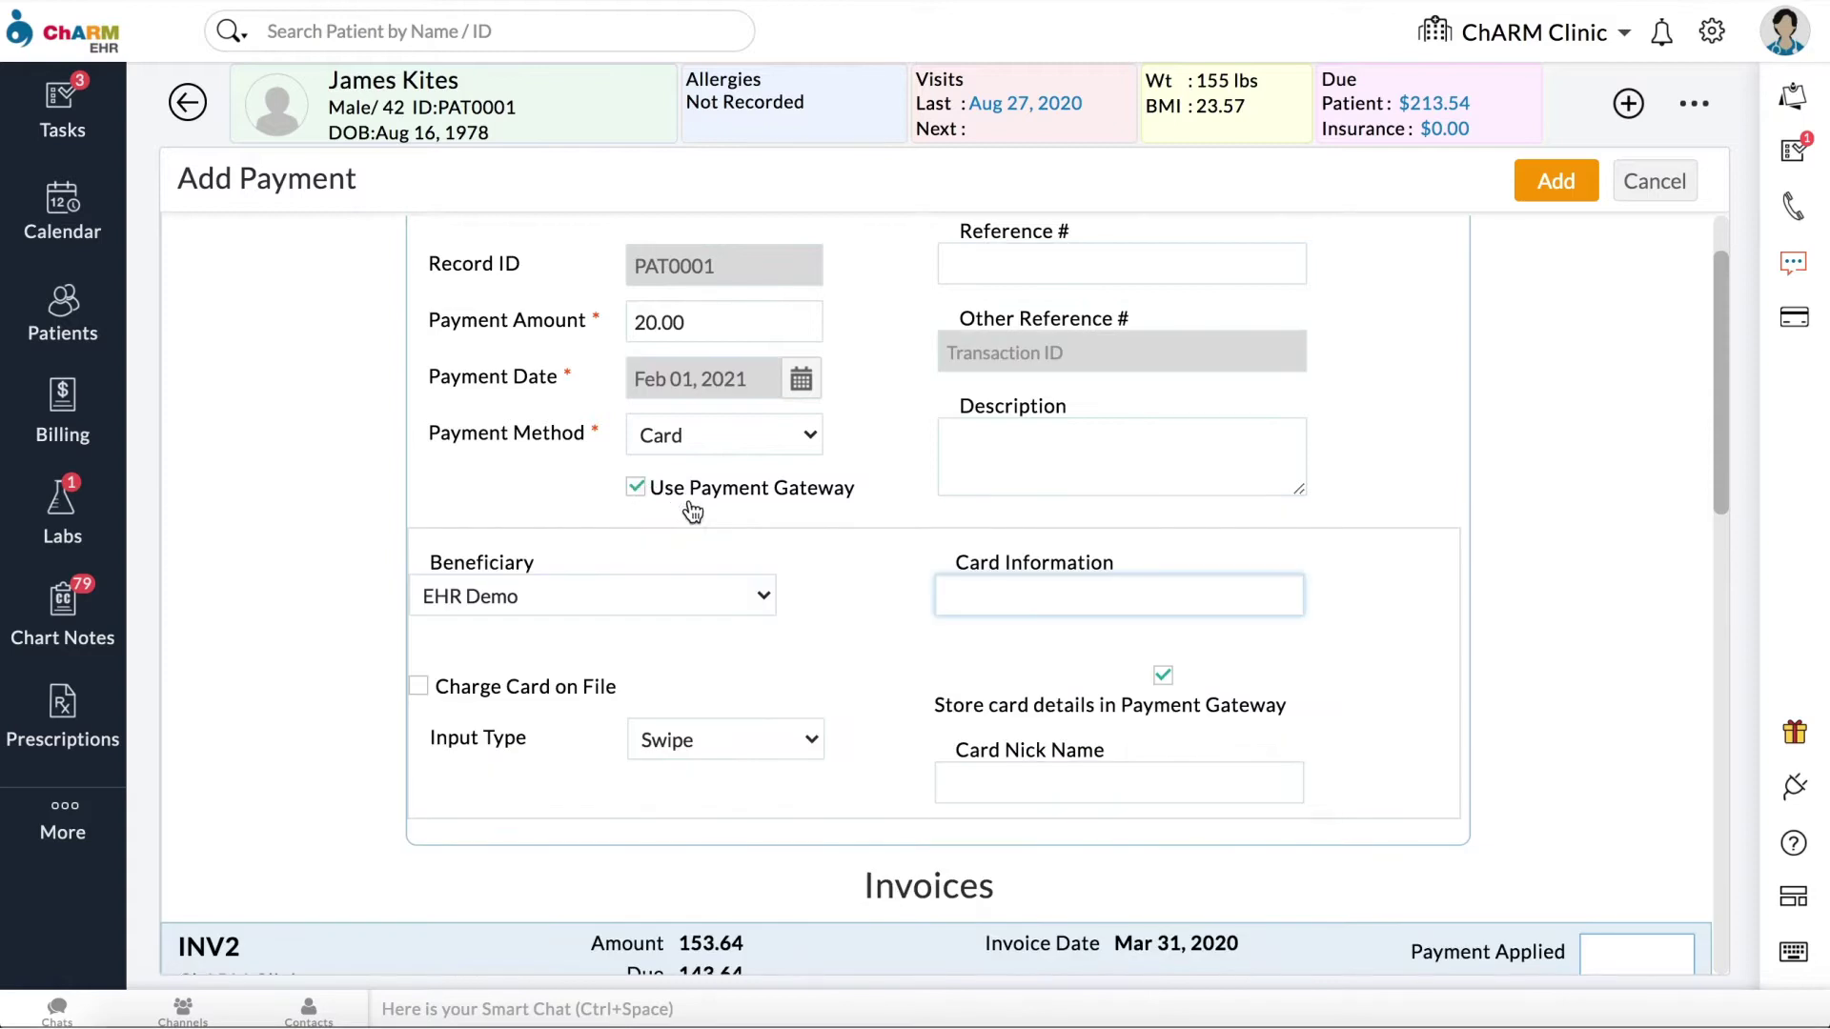
pyautogui.click(742, 604)
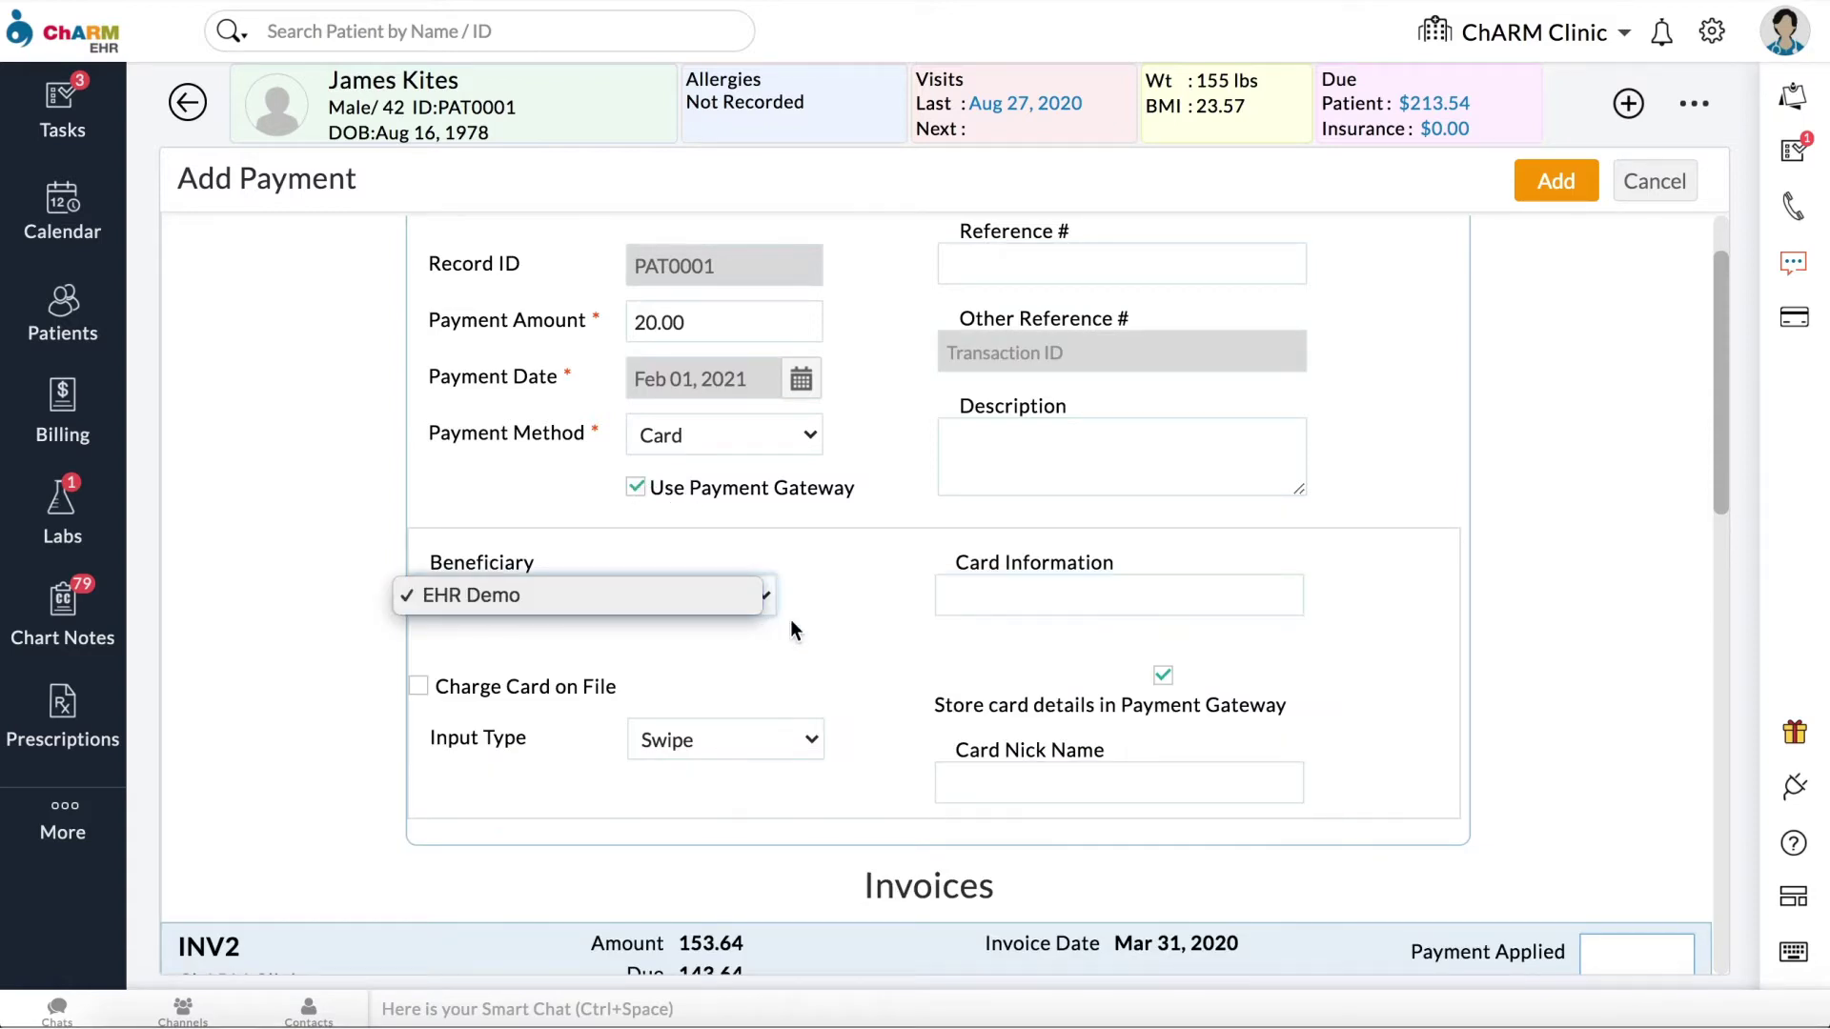
pyautogui.click(837, 643)
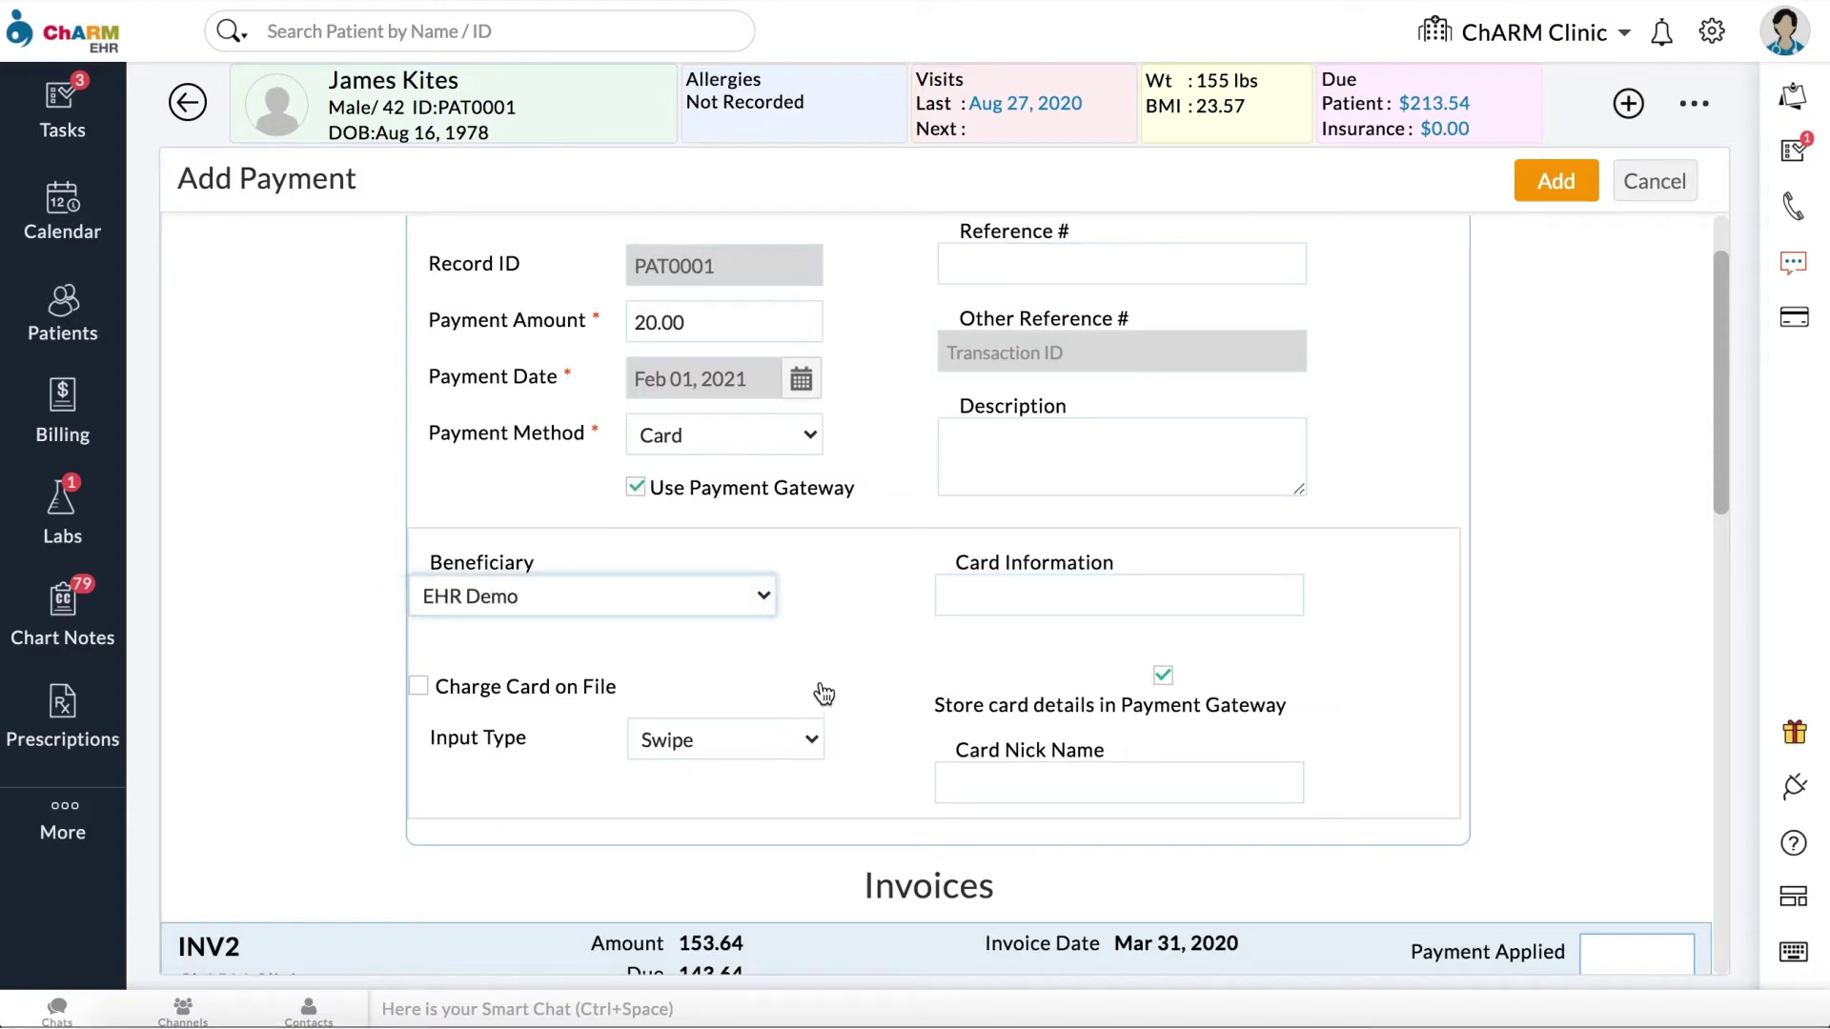
pyautogui.click(993, 593)
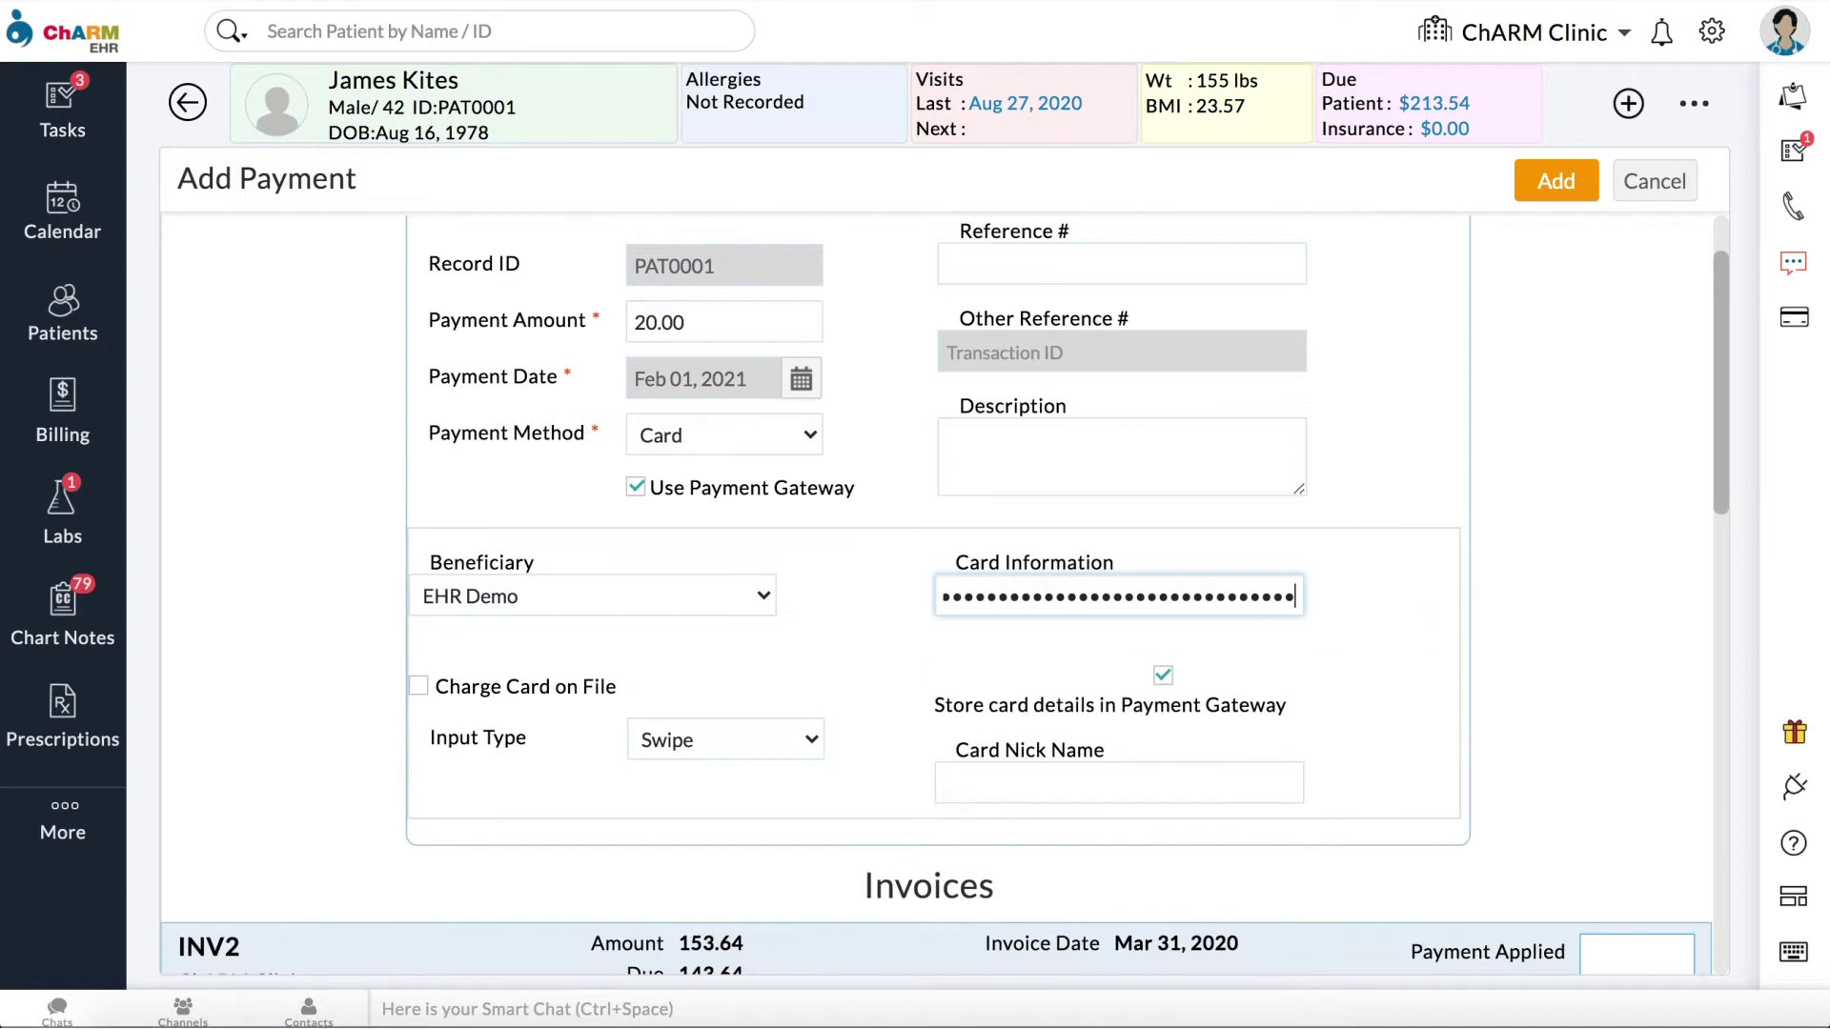
pyautogui.click(969, 788)
pyautogui.write('James')
pyautogui.click(1541, 674)
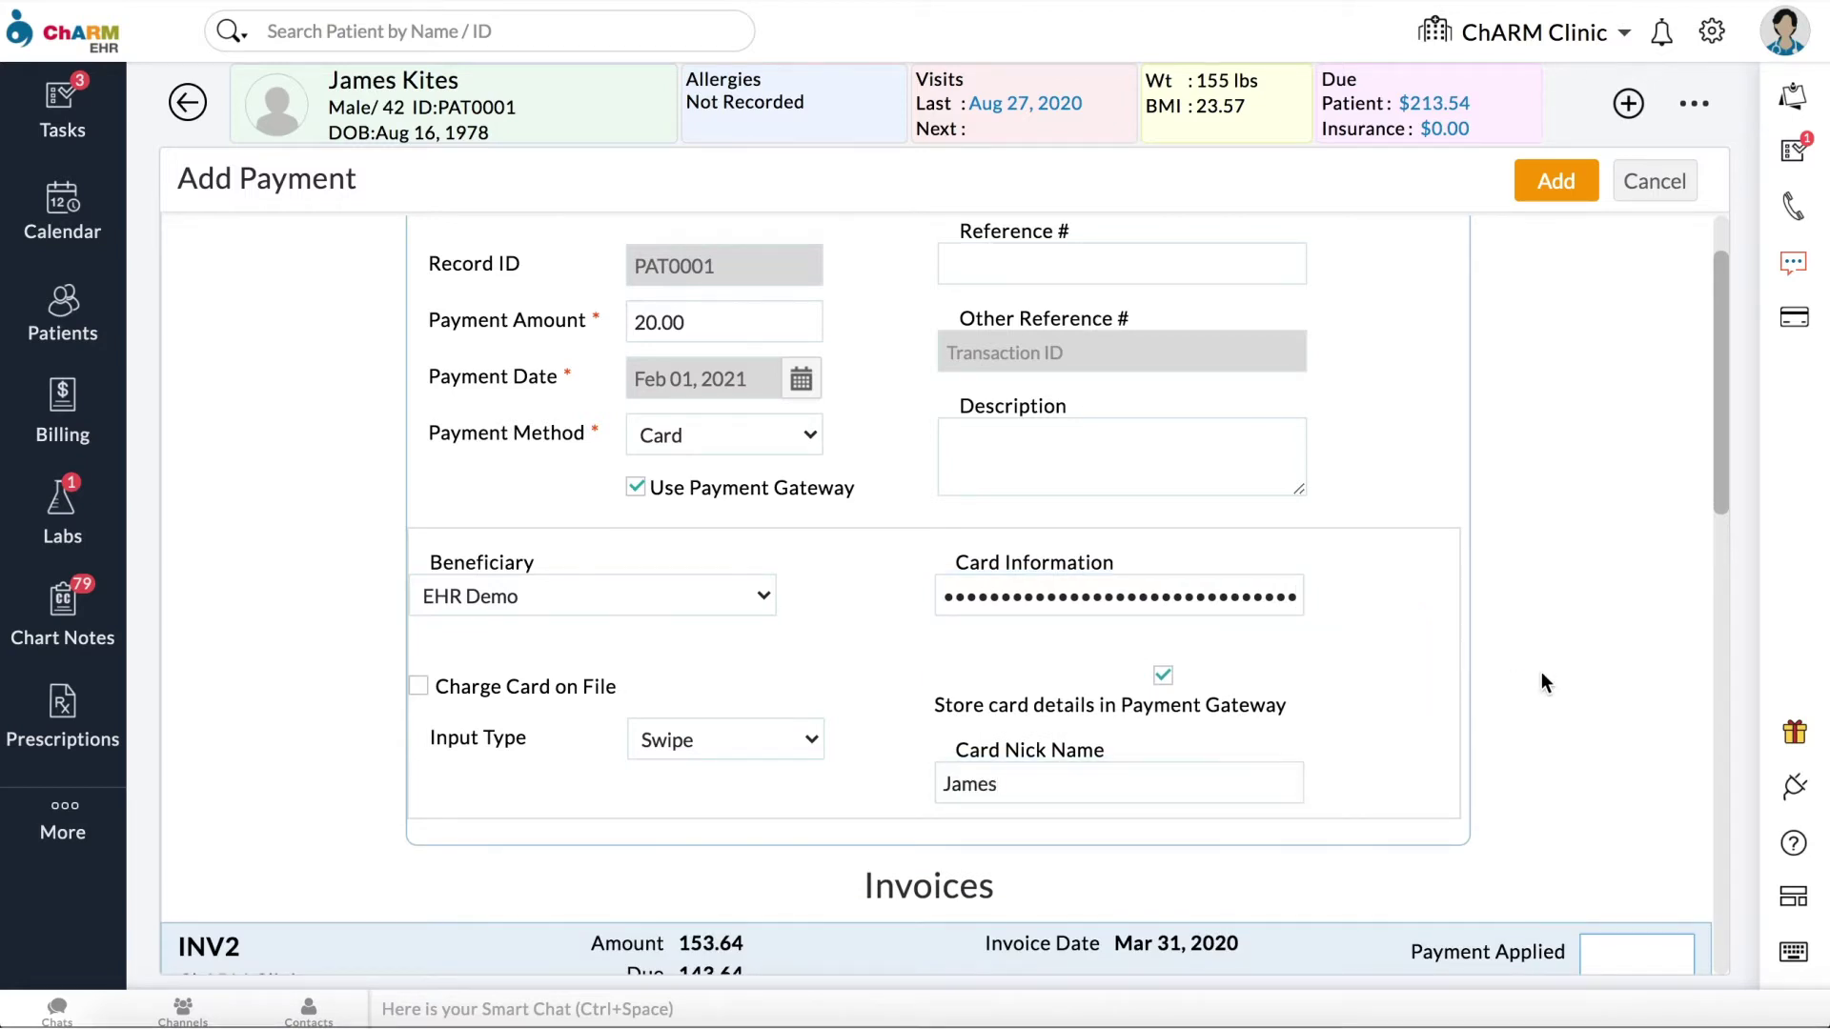
# Step: Apply 10.00 each to INV2 and INV1, allocating both to their GI Detox items
pyautogui.scroll(-5, 1541, 674)
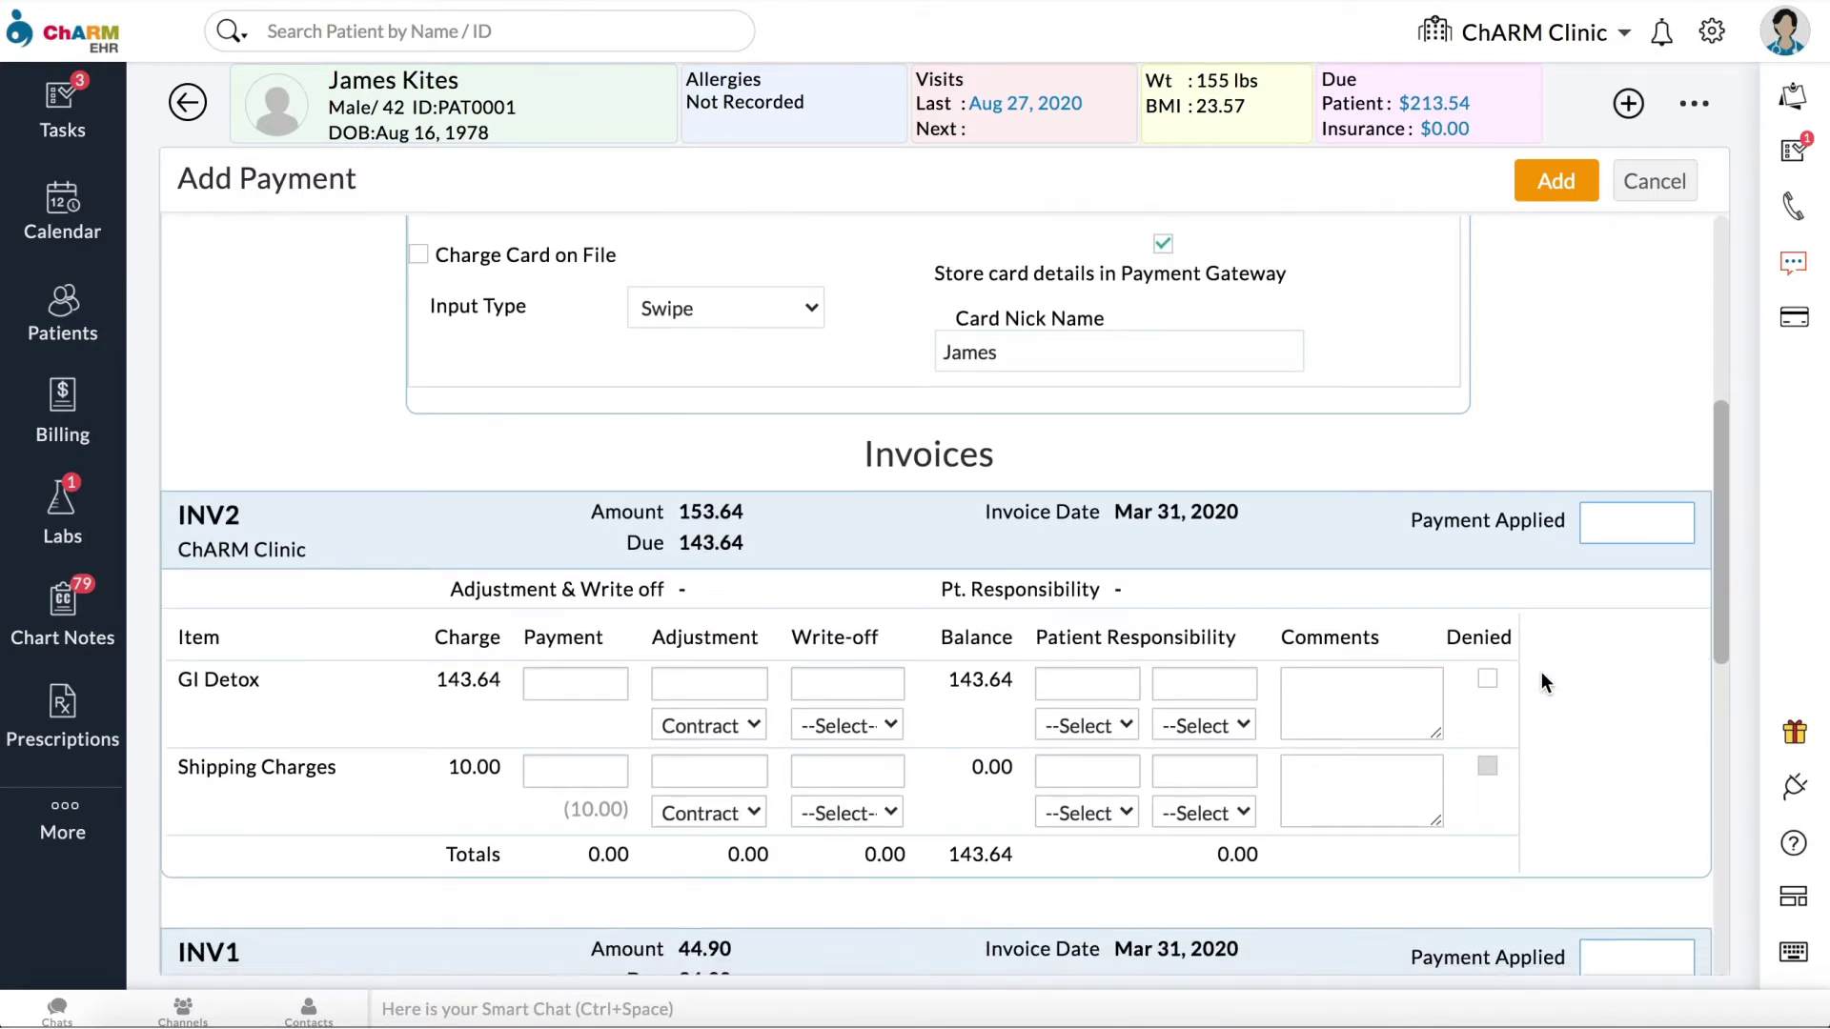
pyautogui.scroll(-1, 1541, 672)
pyautogui.click(1596, 433)
pyautogui.write('10')
pyautogui.scroll(-3, 1609, 515)
pyautogui.click(1623, 595)
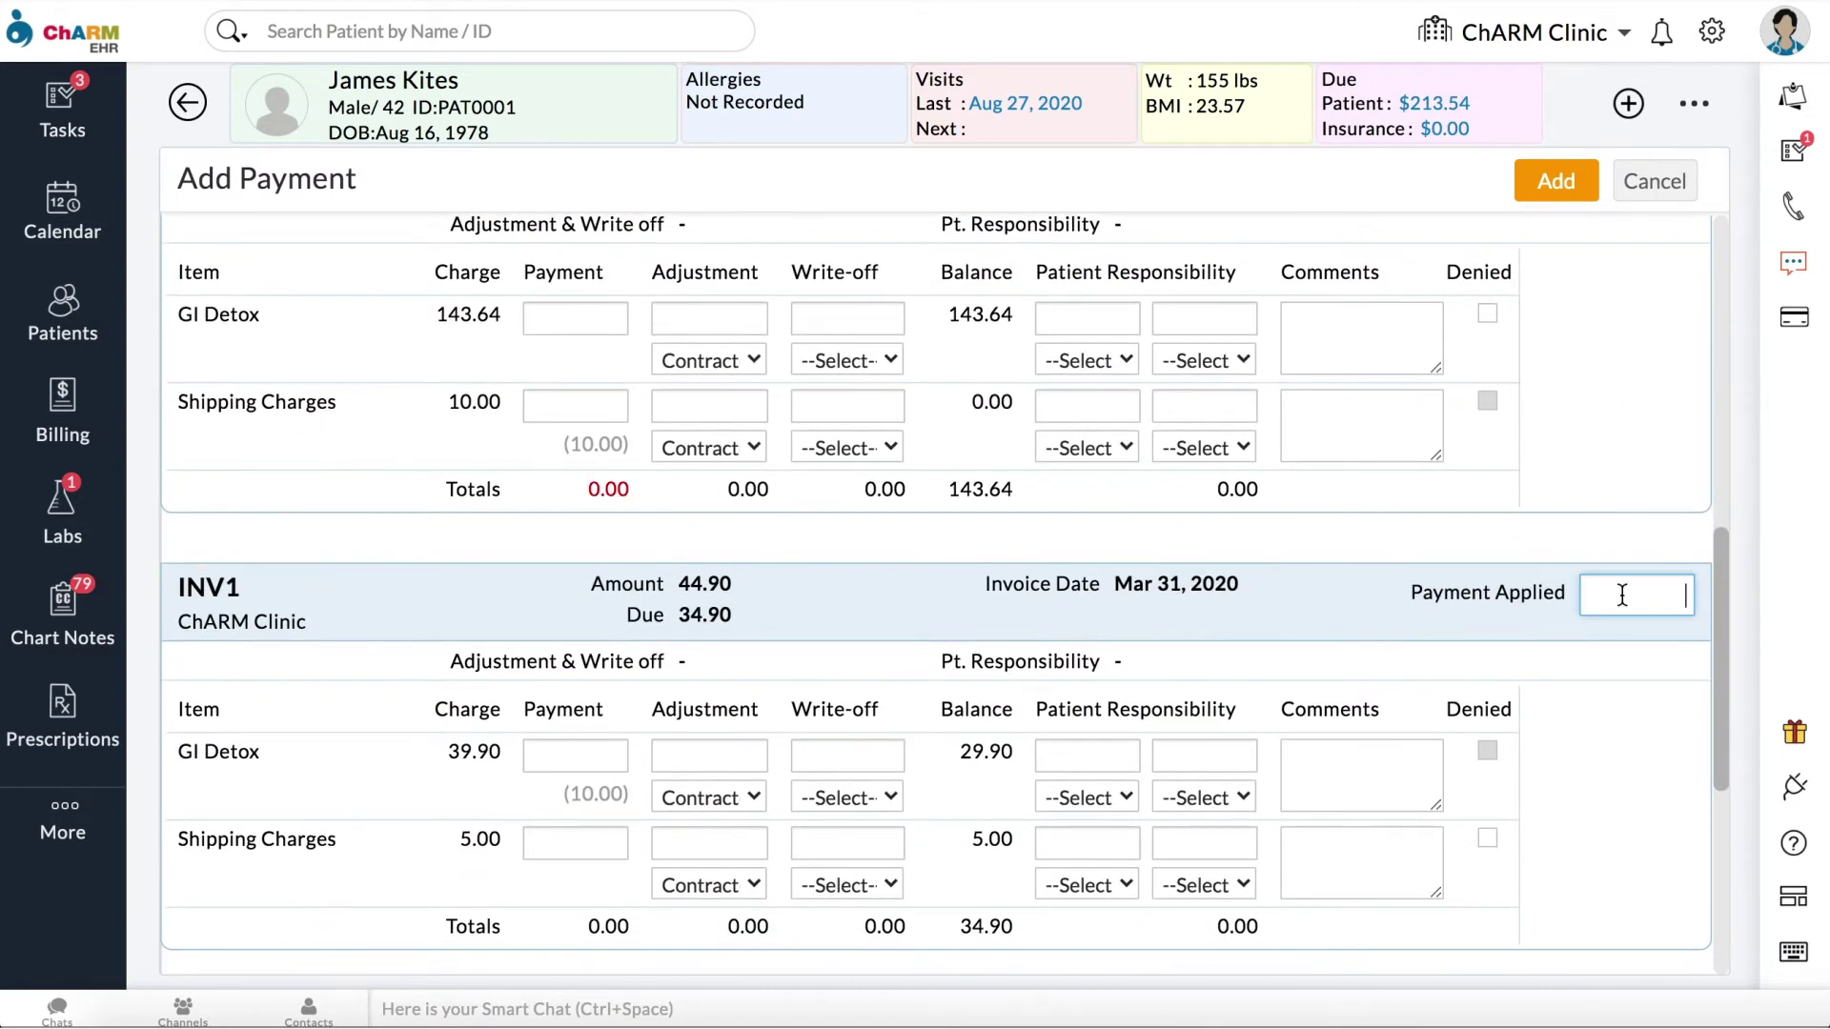
pyautogui.write('10')
pyautogui.click(576, 318)
pyautogui.write('10')
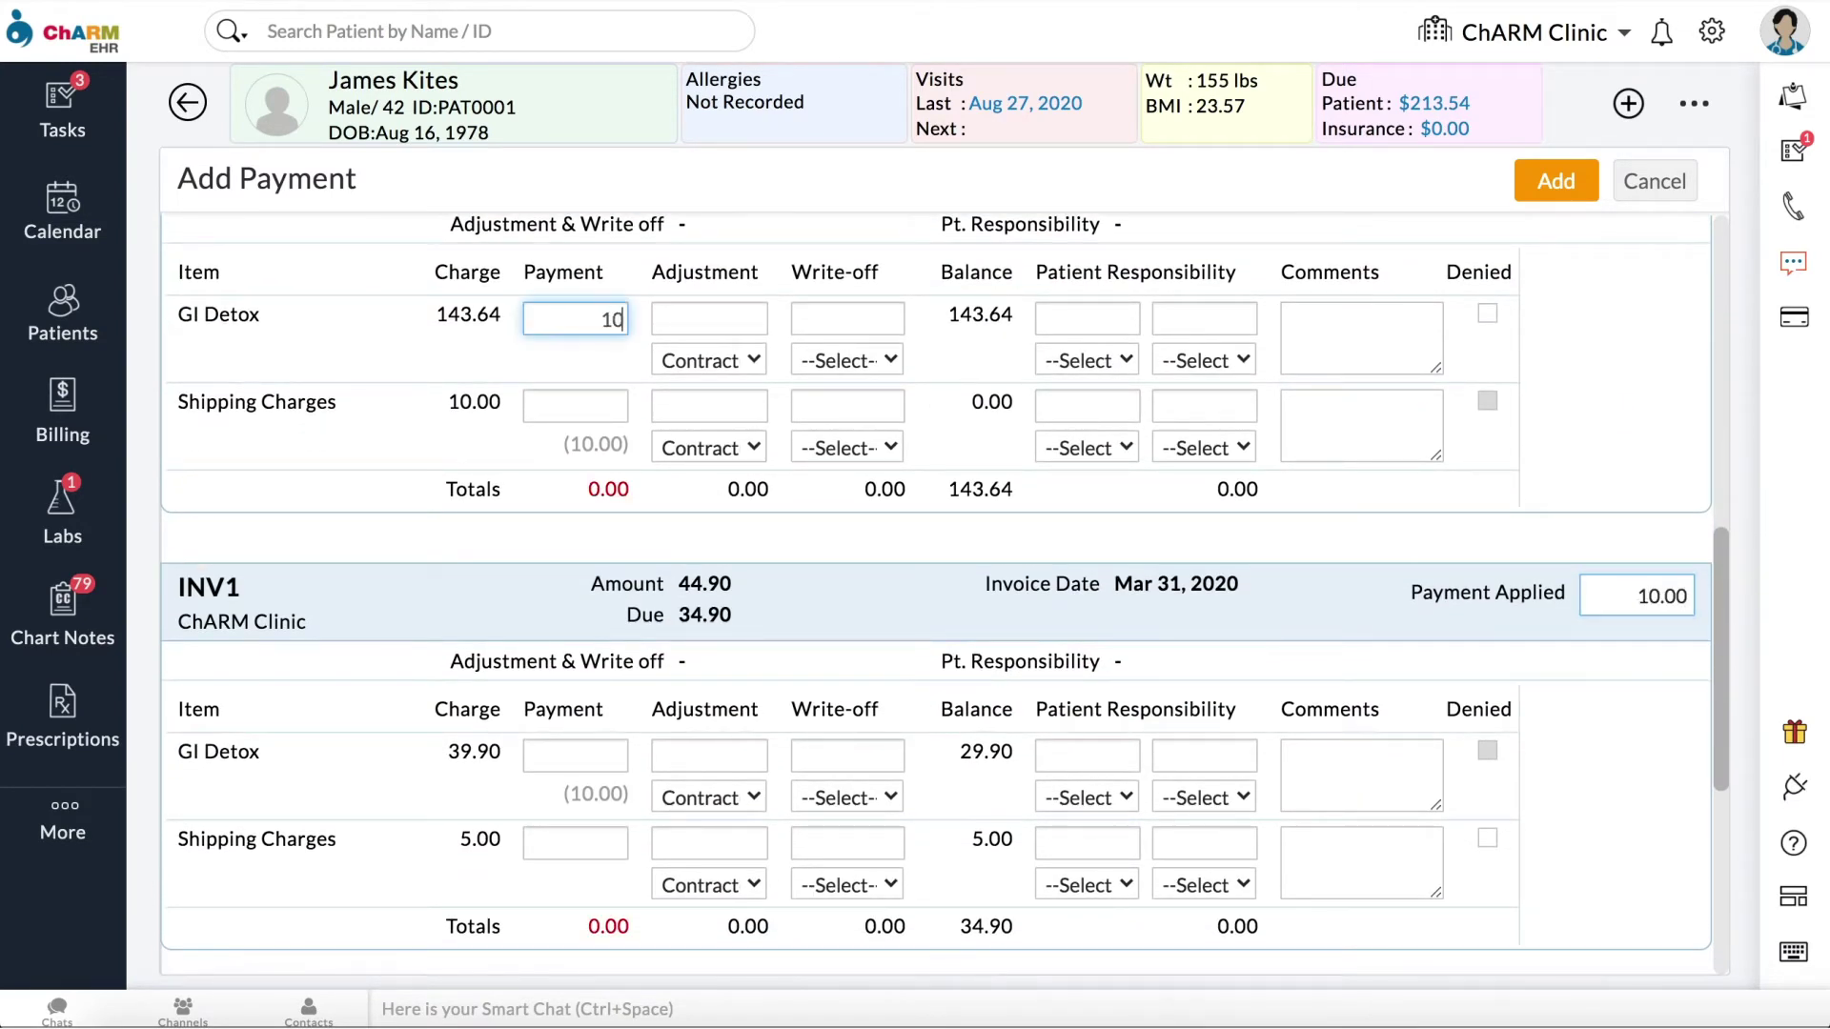
pyautogui.click(576, 755)
pyautogui.write('10')
# Step: Set INV3's applied amount to 0 and submit the card payment
pyautogui.scroll(-3, 1662, 791)
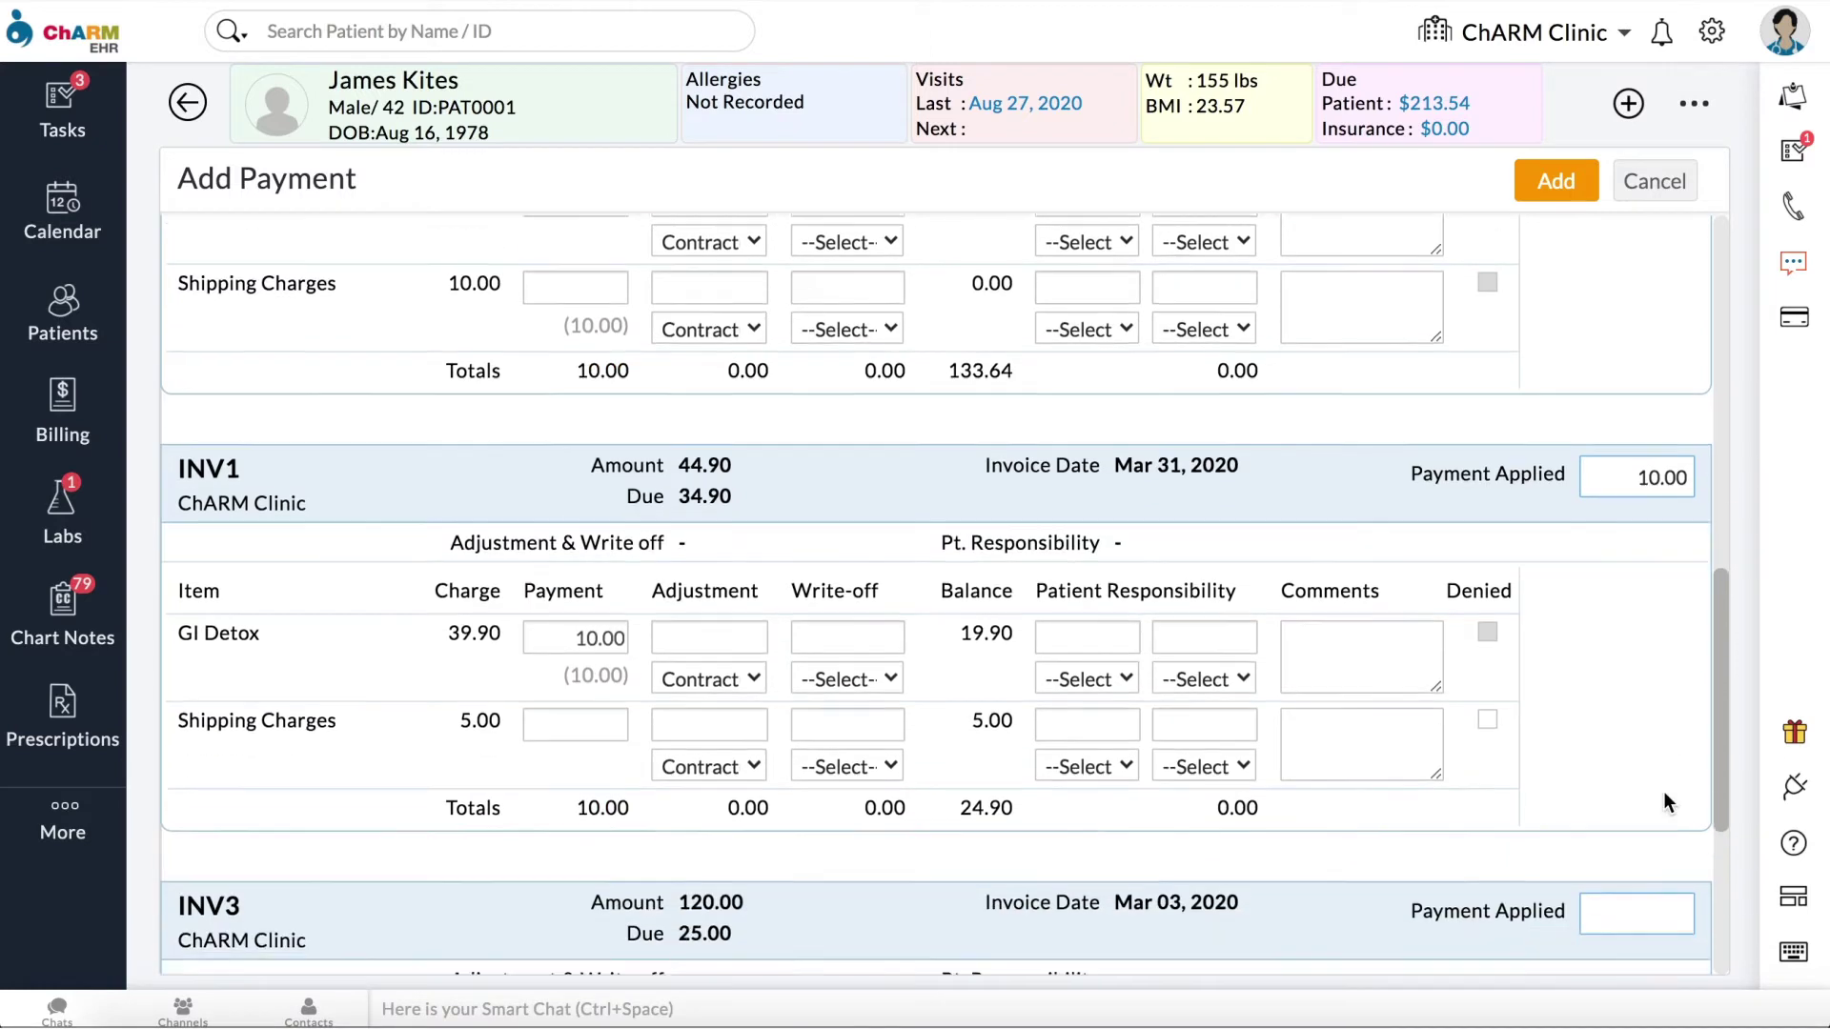
pyautogui.scroll(-3, 1662, 791)
pyautogui.click(1615, 509)
pyautogui.write('0')
pyautogui.click(1574, 182)
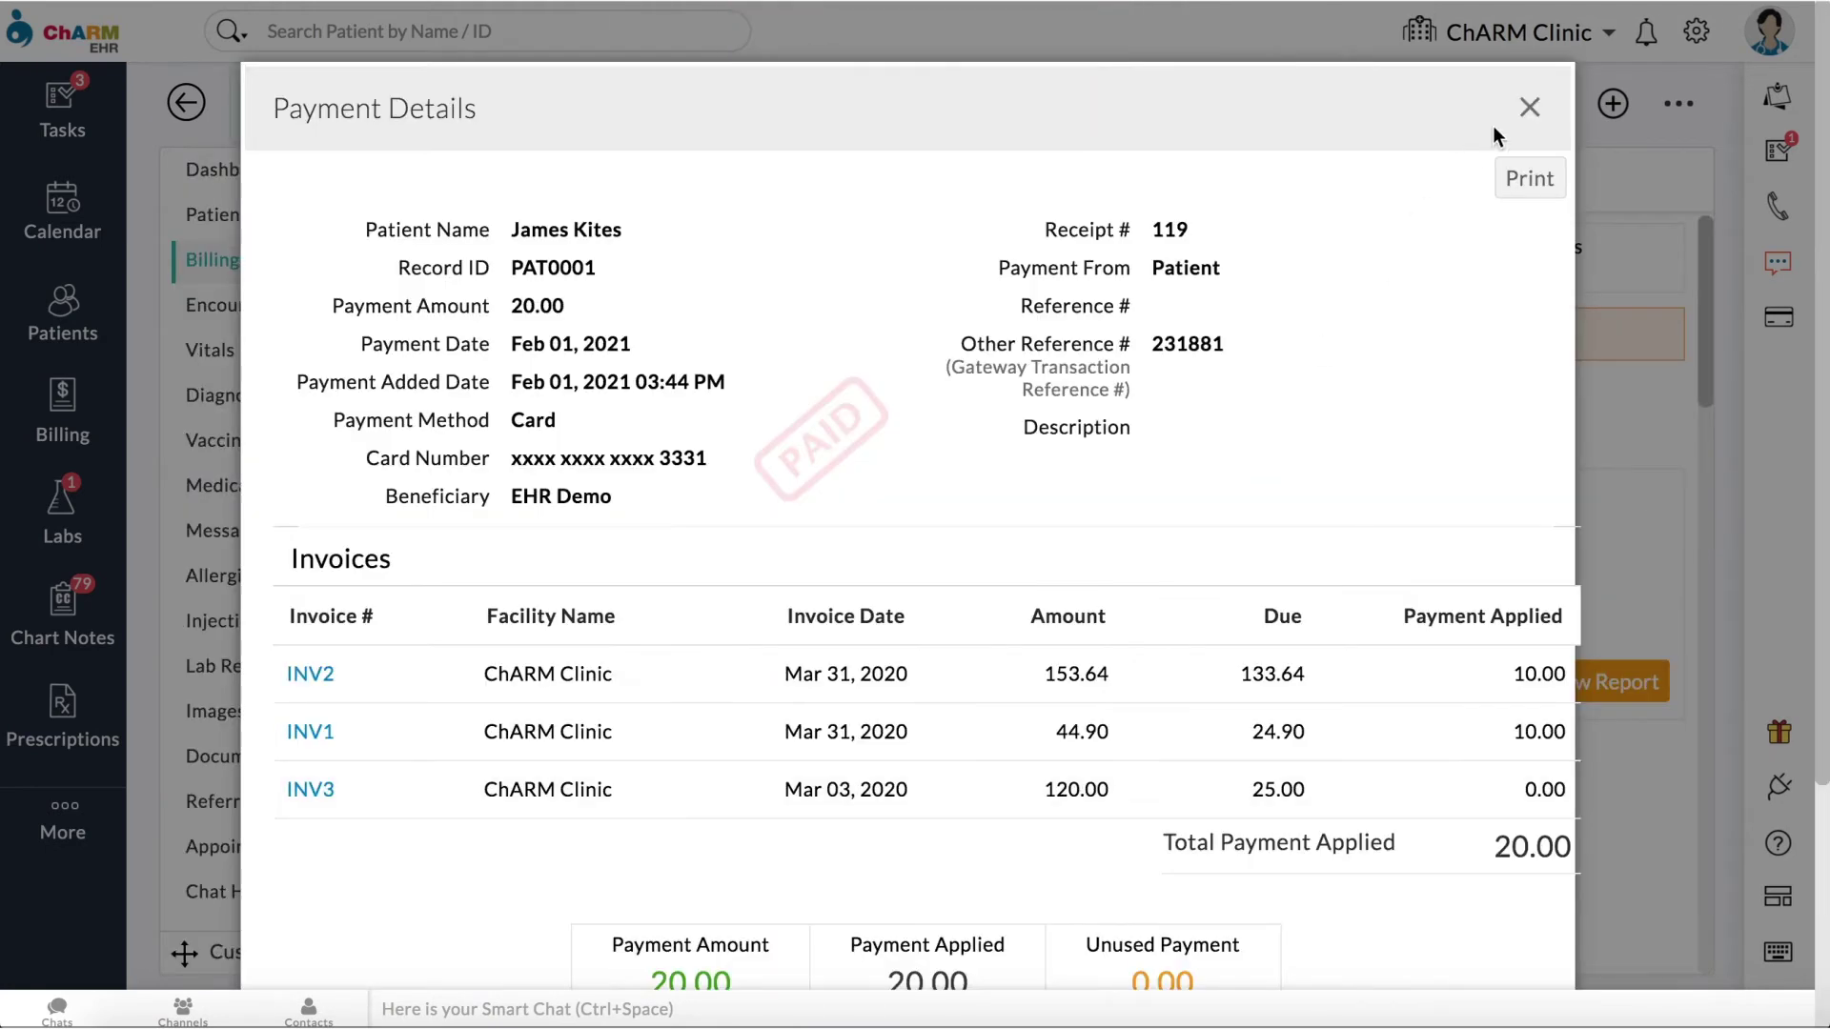
# Step: Close the Payment Details receipt dialog
pyautogui.click(1529, 108)
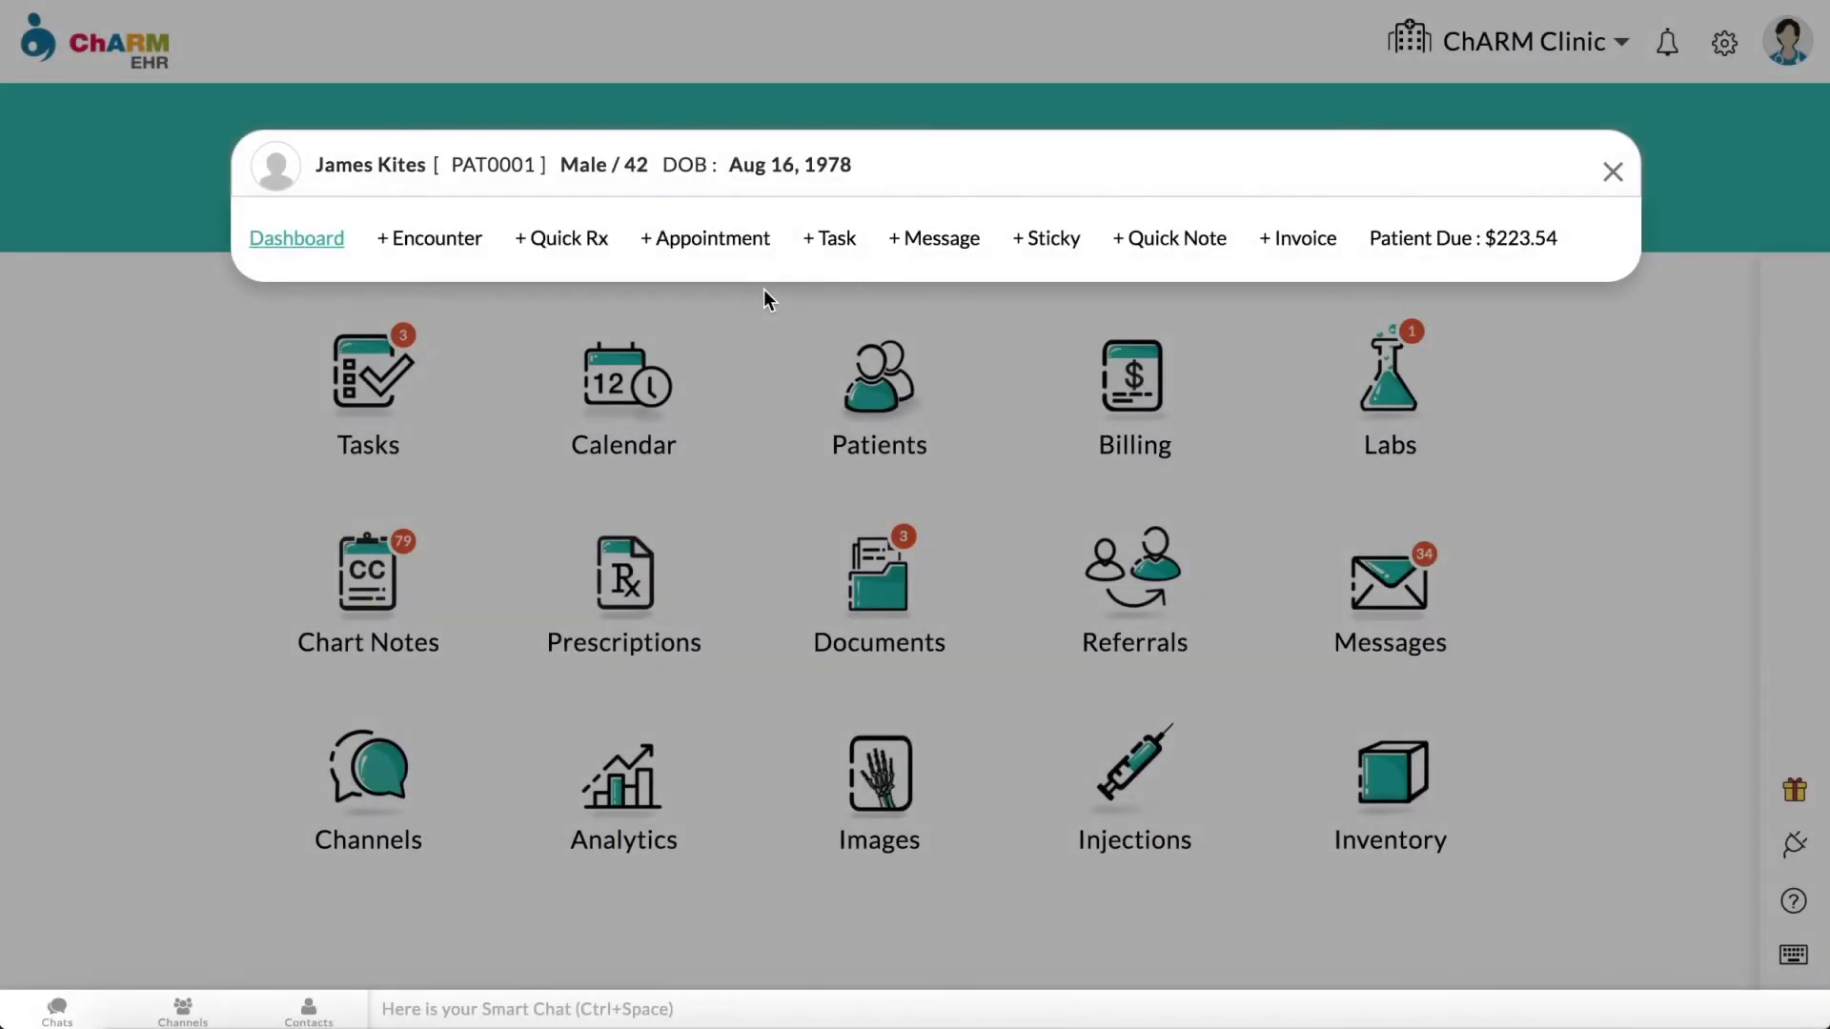
# Step: Add the swiped card to the patient's cards on file with a nickname, then open Billing
pyautogui.click(307, 242)
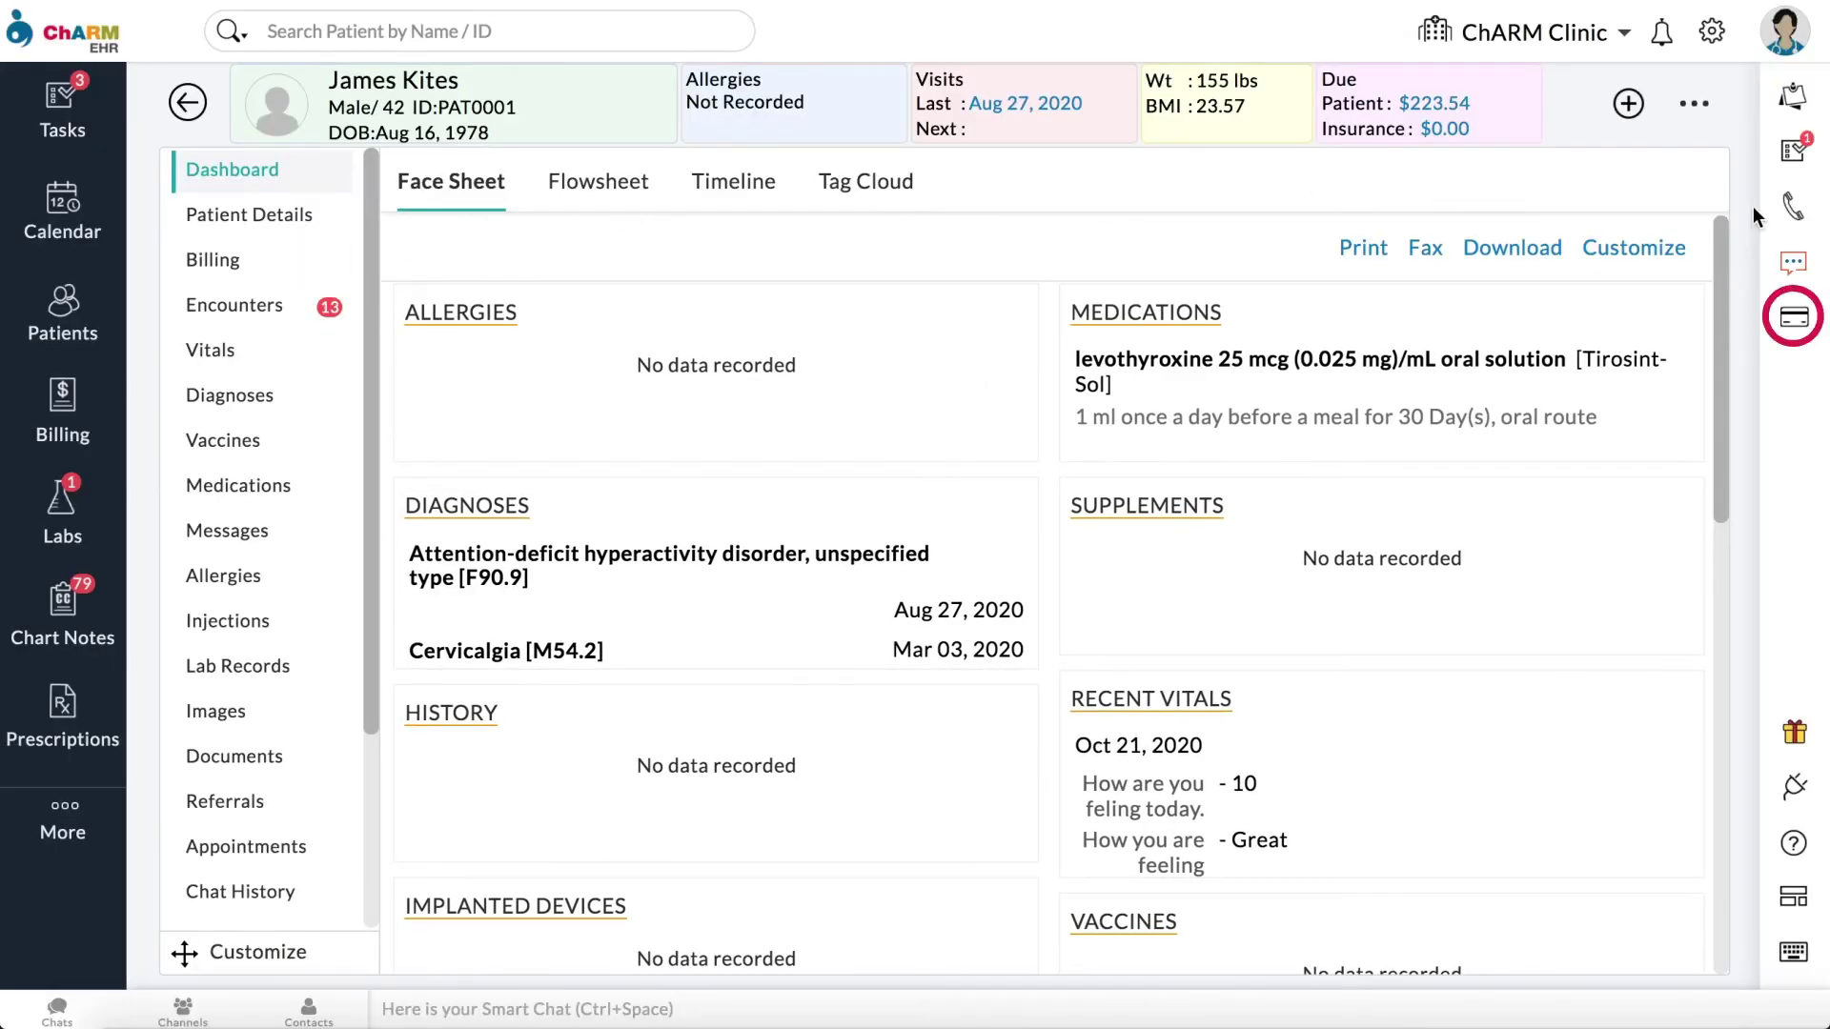
pyautogui.click(1783, 324)
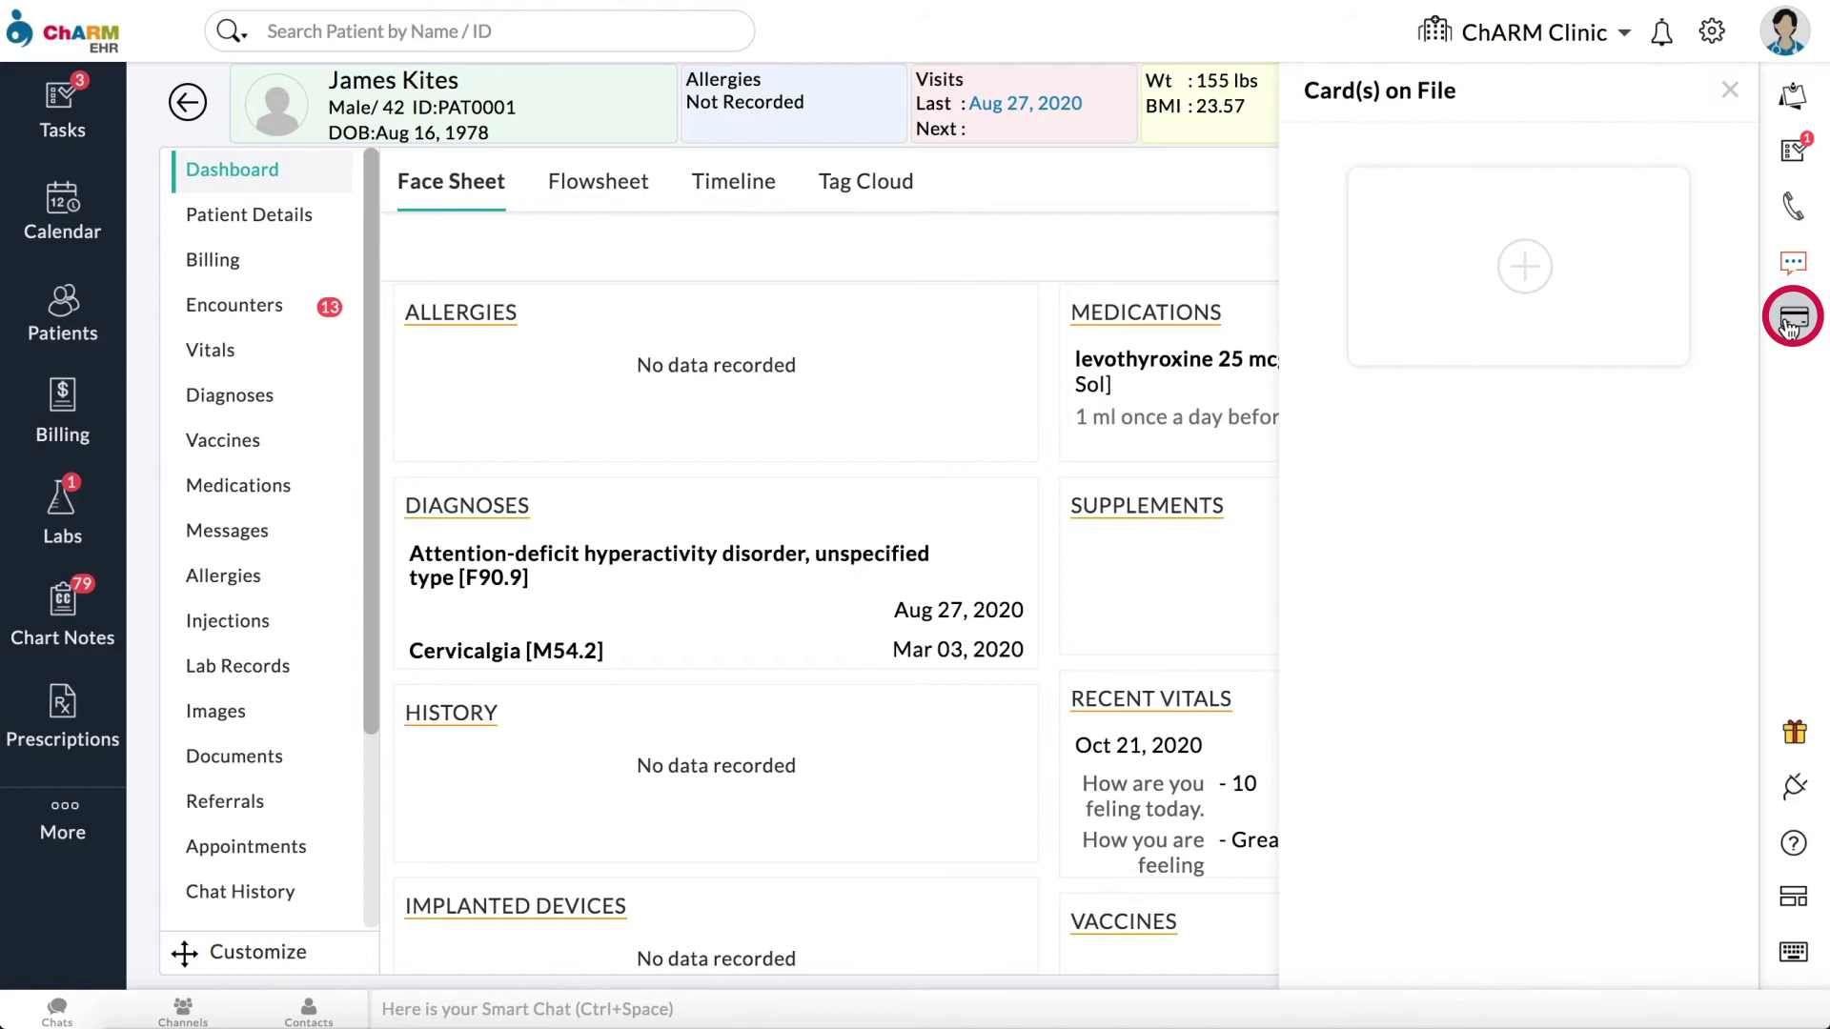
pyautogui.click(1528, 269)
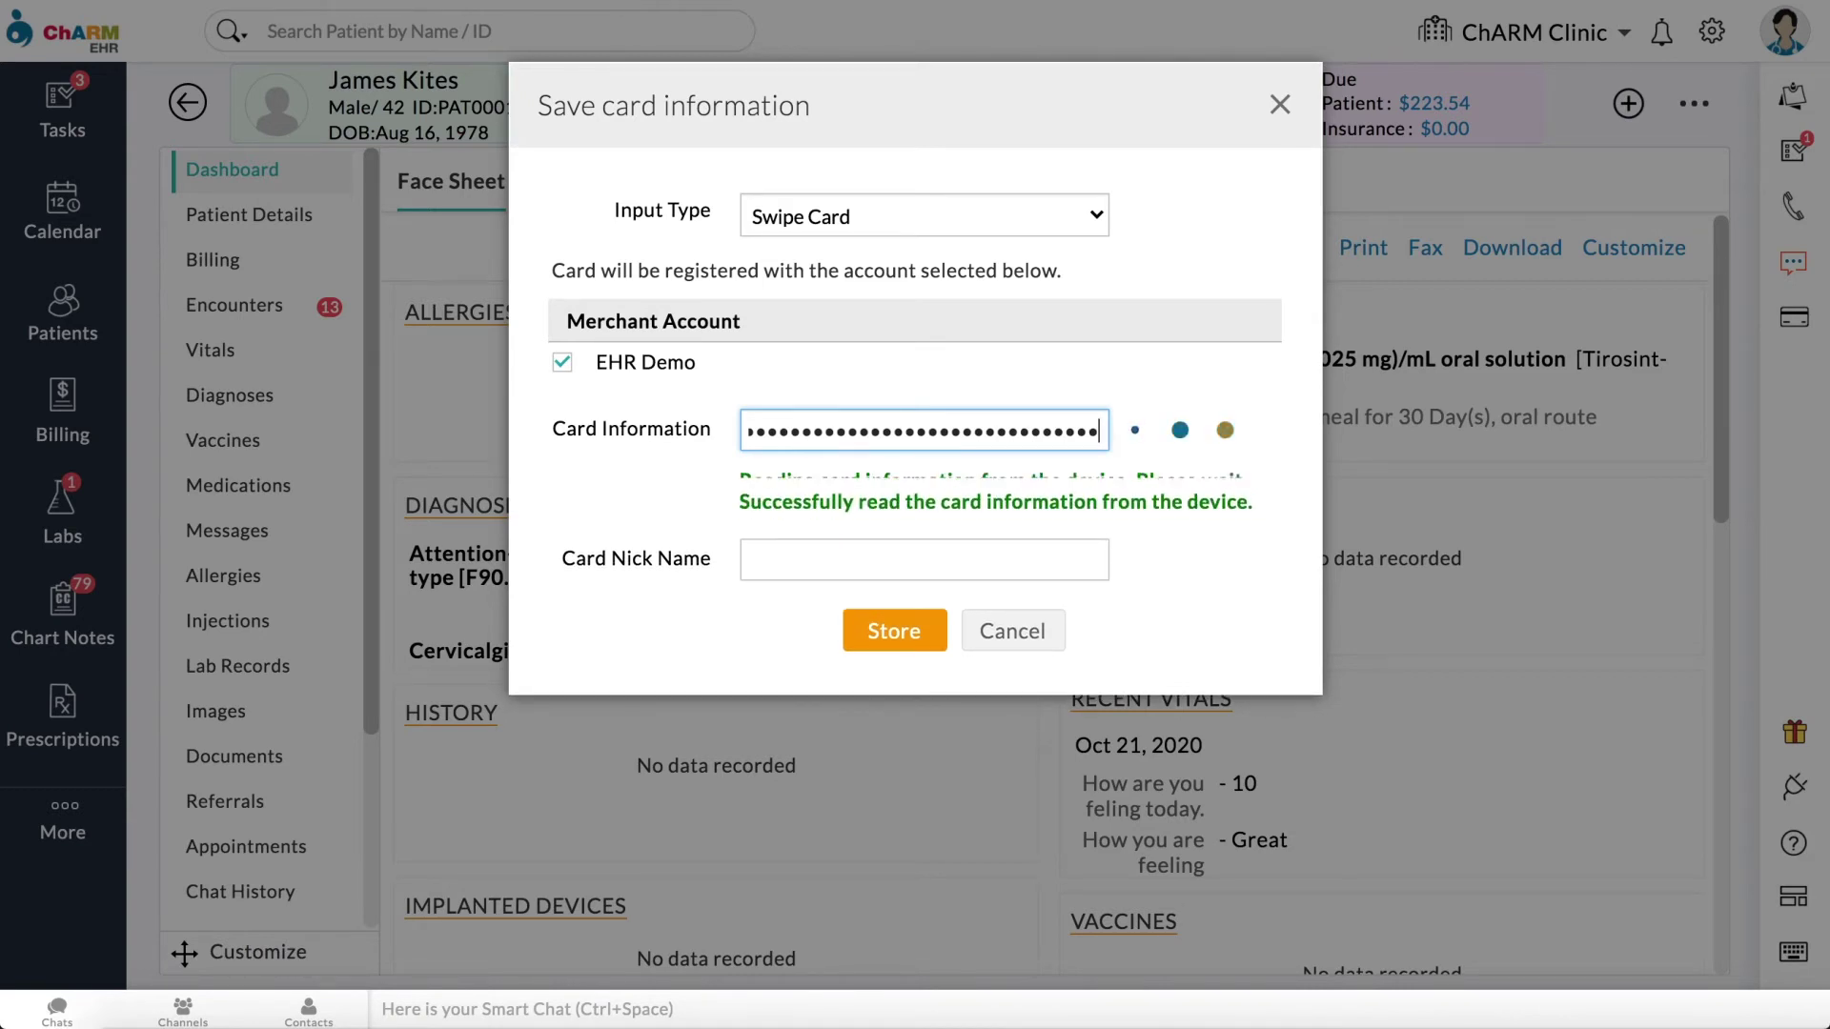
pyautogui.click(846, 556)
pyautogui.write('James')
pyautogui.click(894, 573)
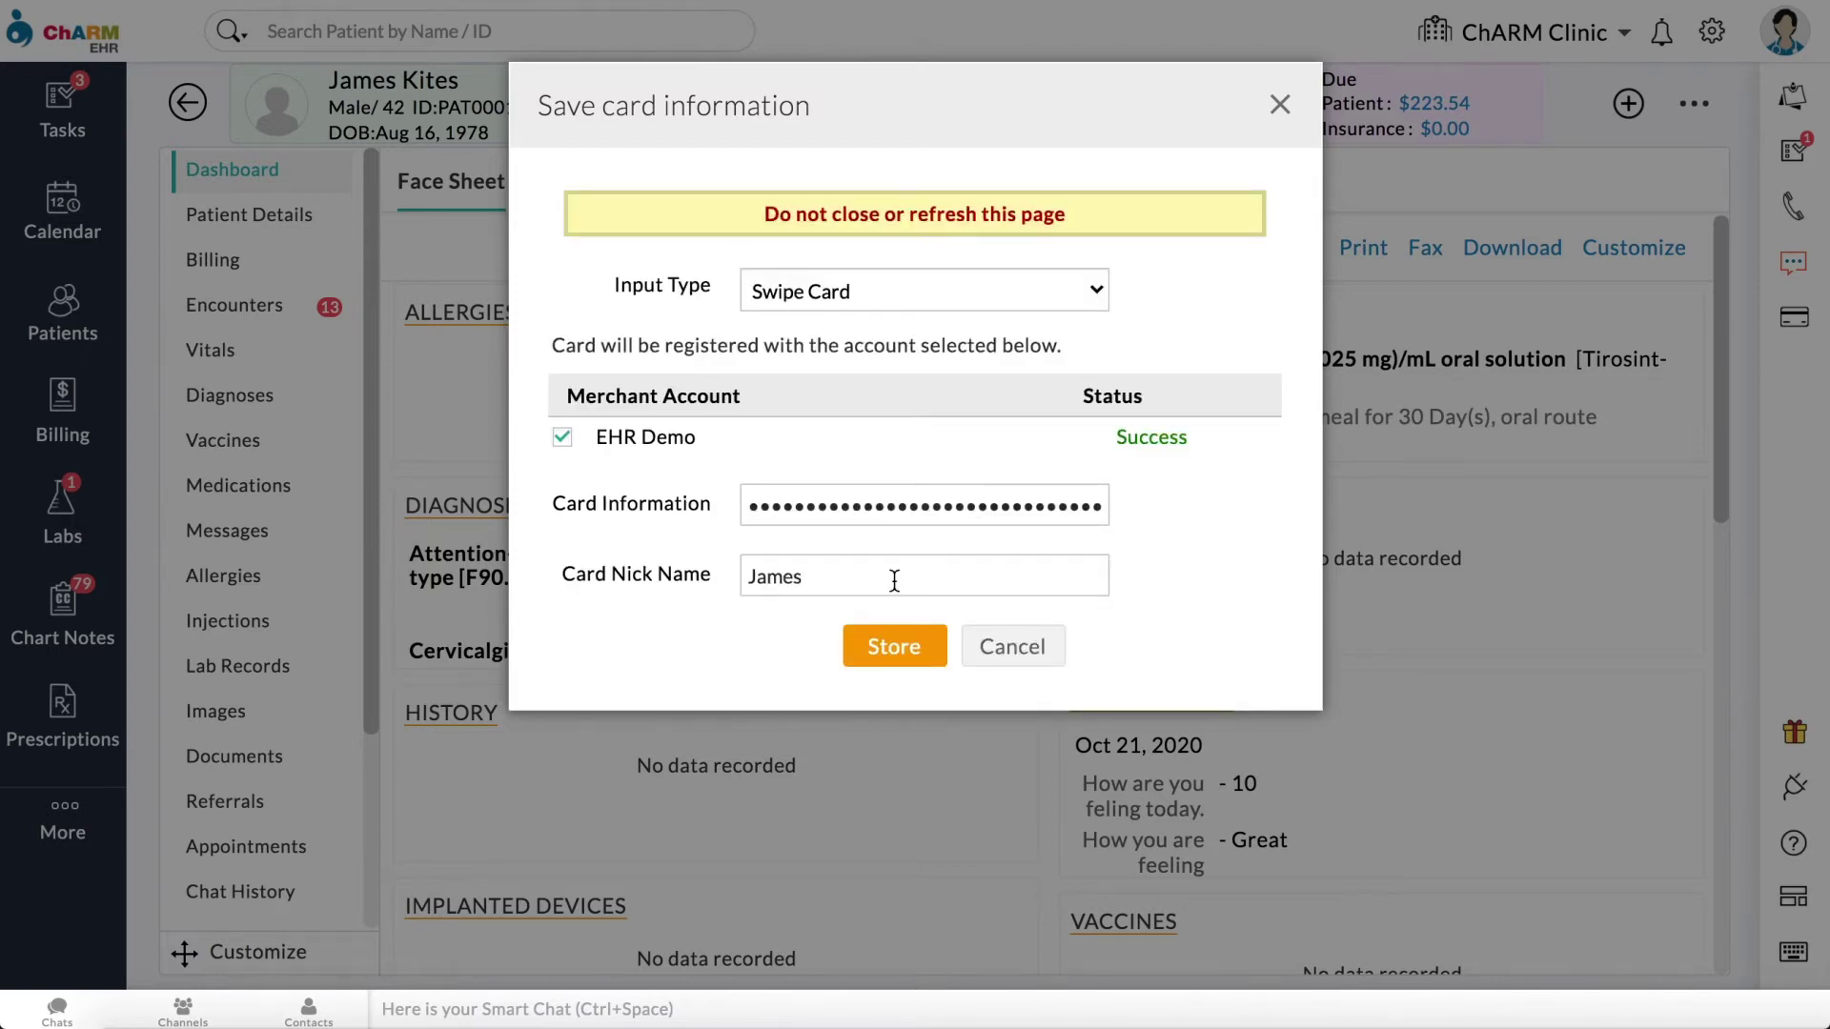
pyautogui.click(913, 653)
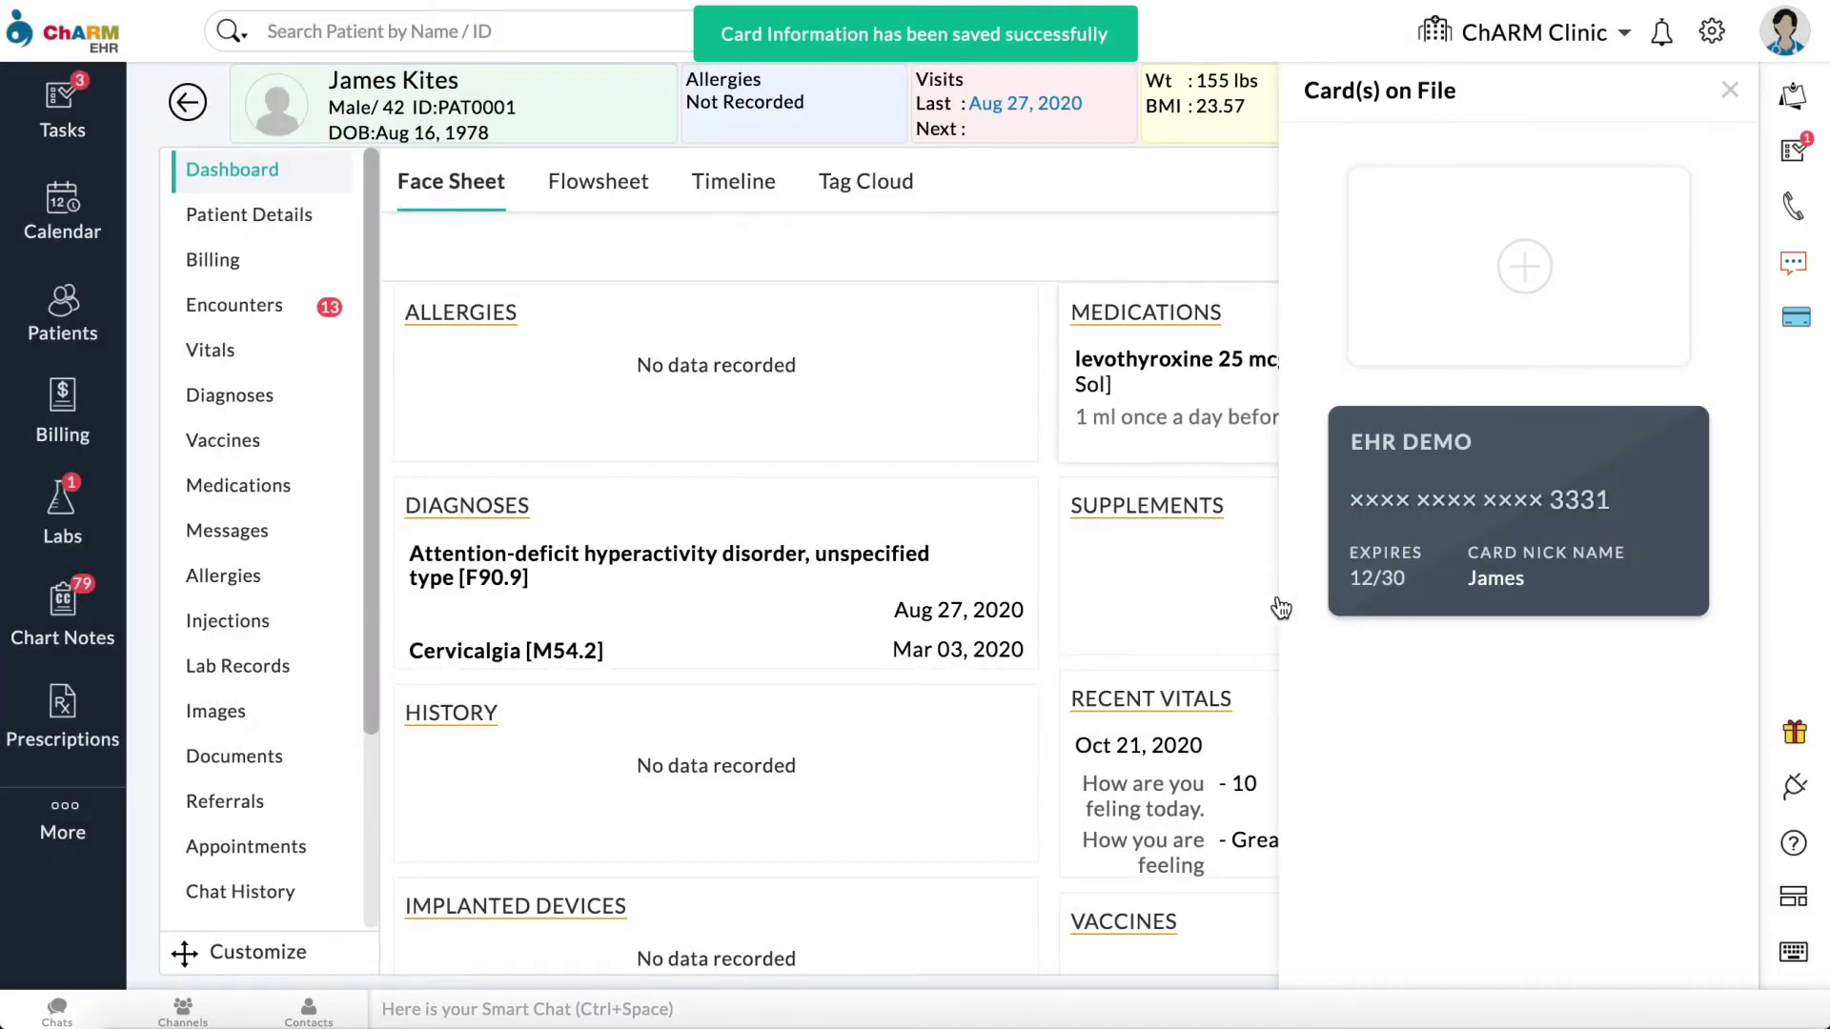
pyautogui.click(229, 265)
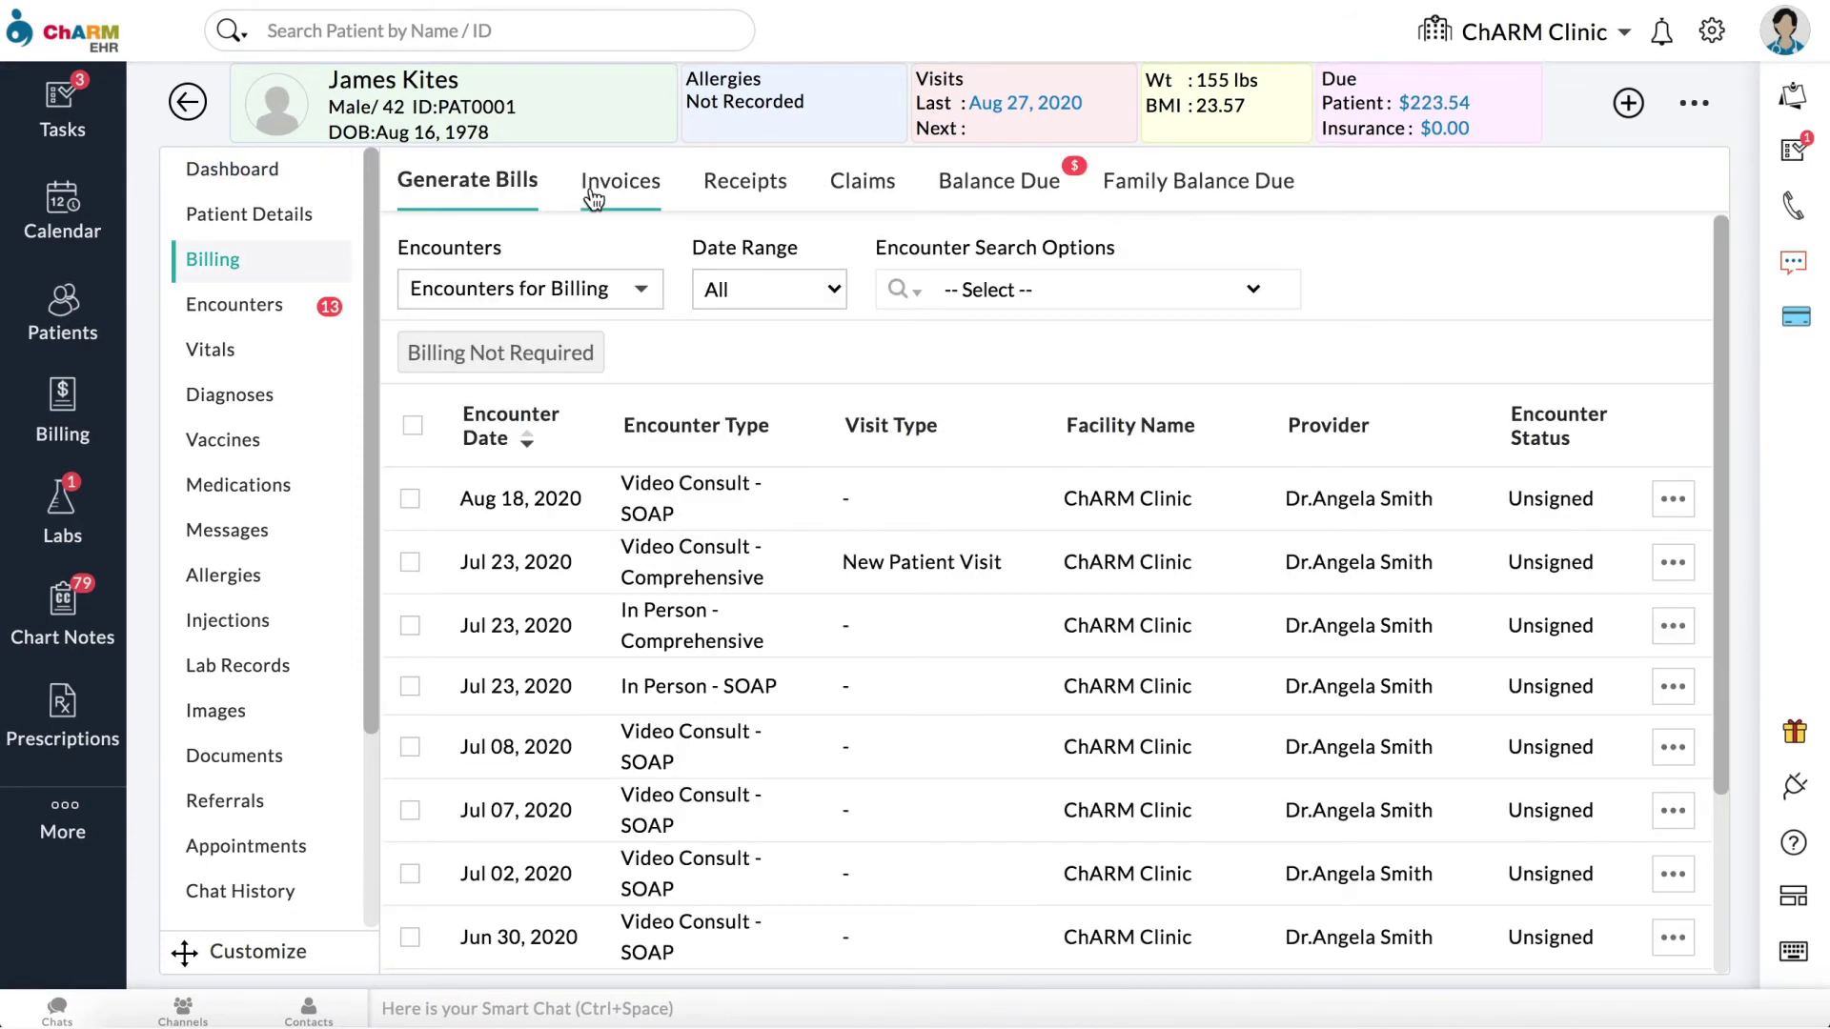
# Step: Charge 10.00 to the card on file for INV2, applied to Shipping Charges, and close the receipt
pyautogui.click(620, 183)
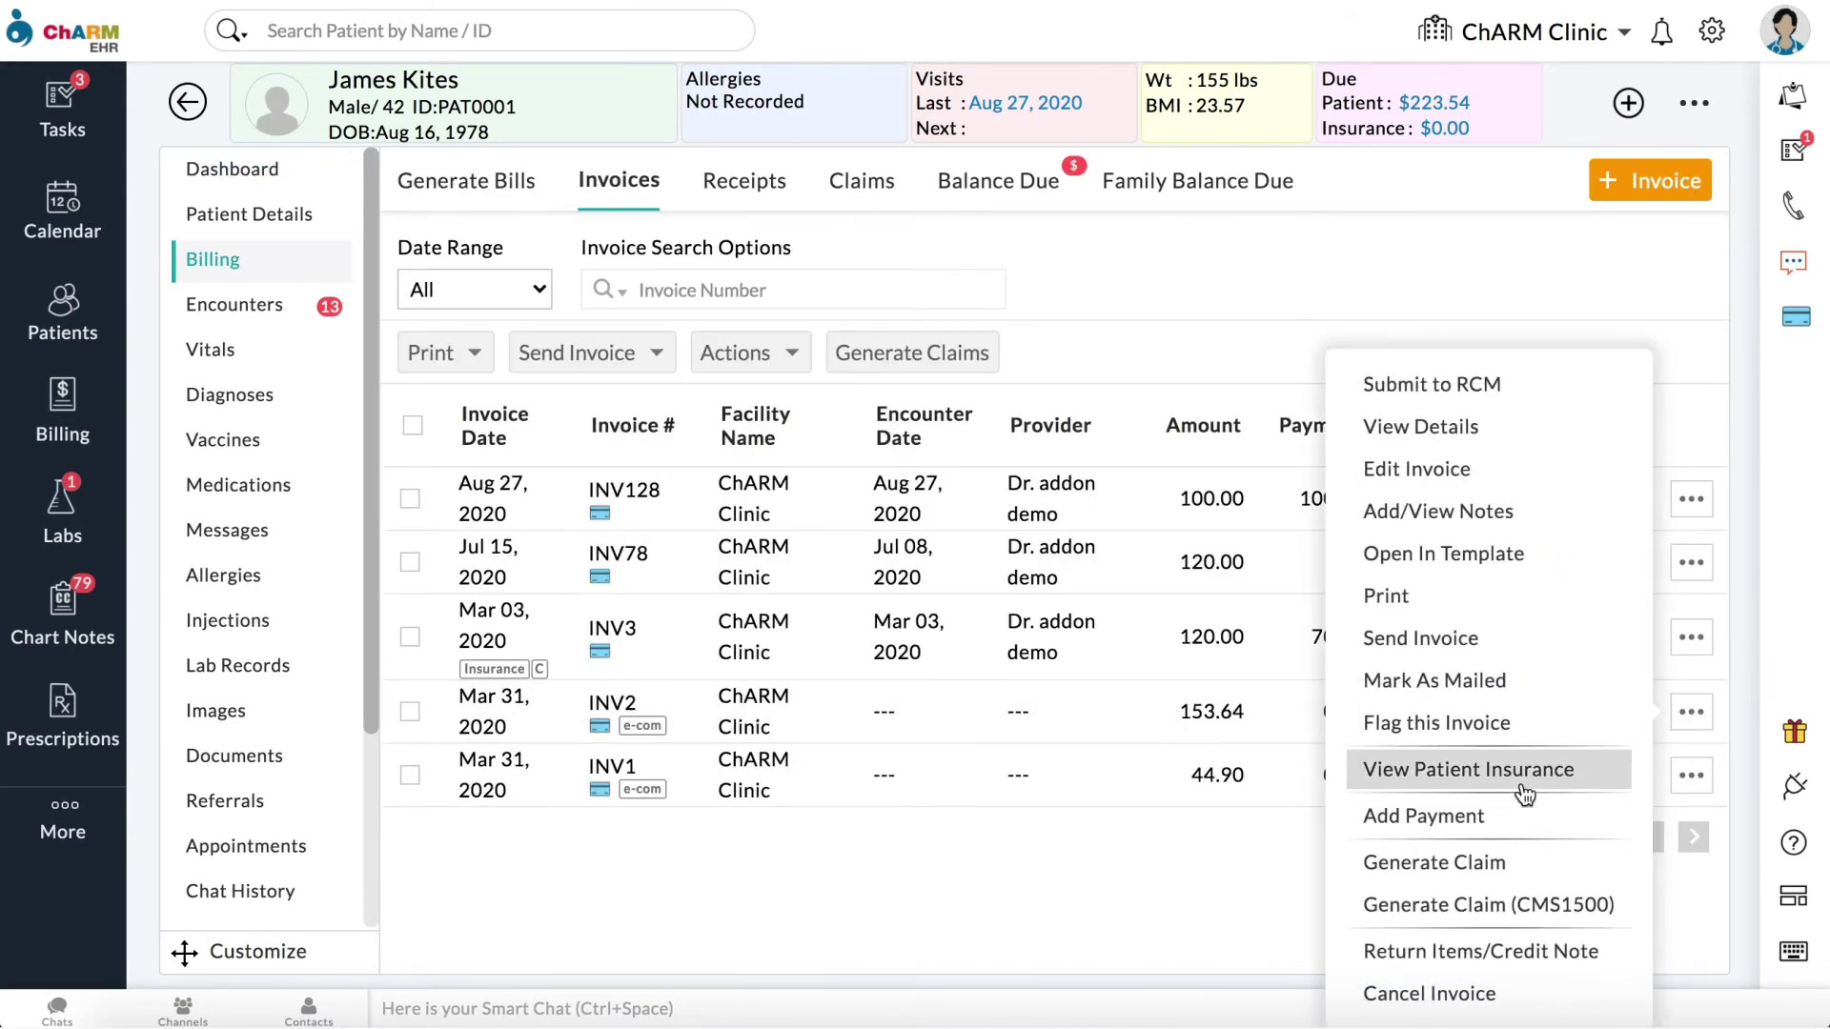
pyautogui.click(1519, 817)
pyautogui.click(470, 316)
pyautogui.write('10')
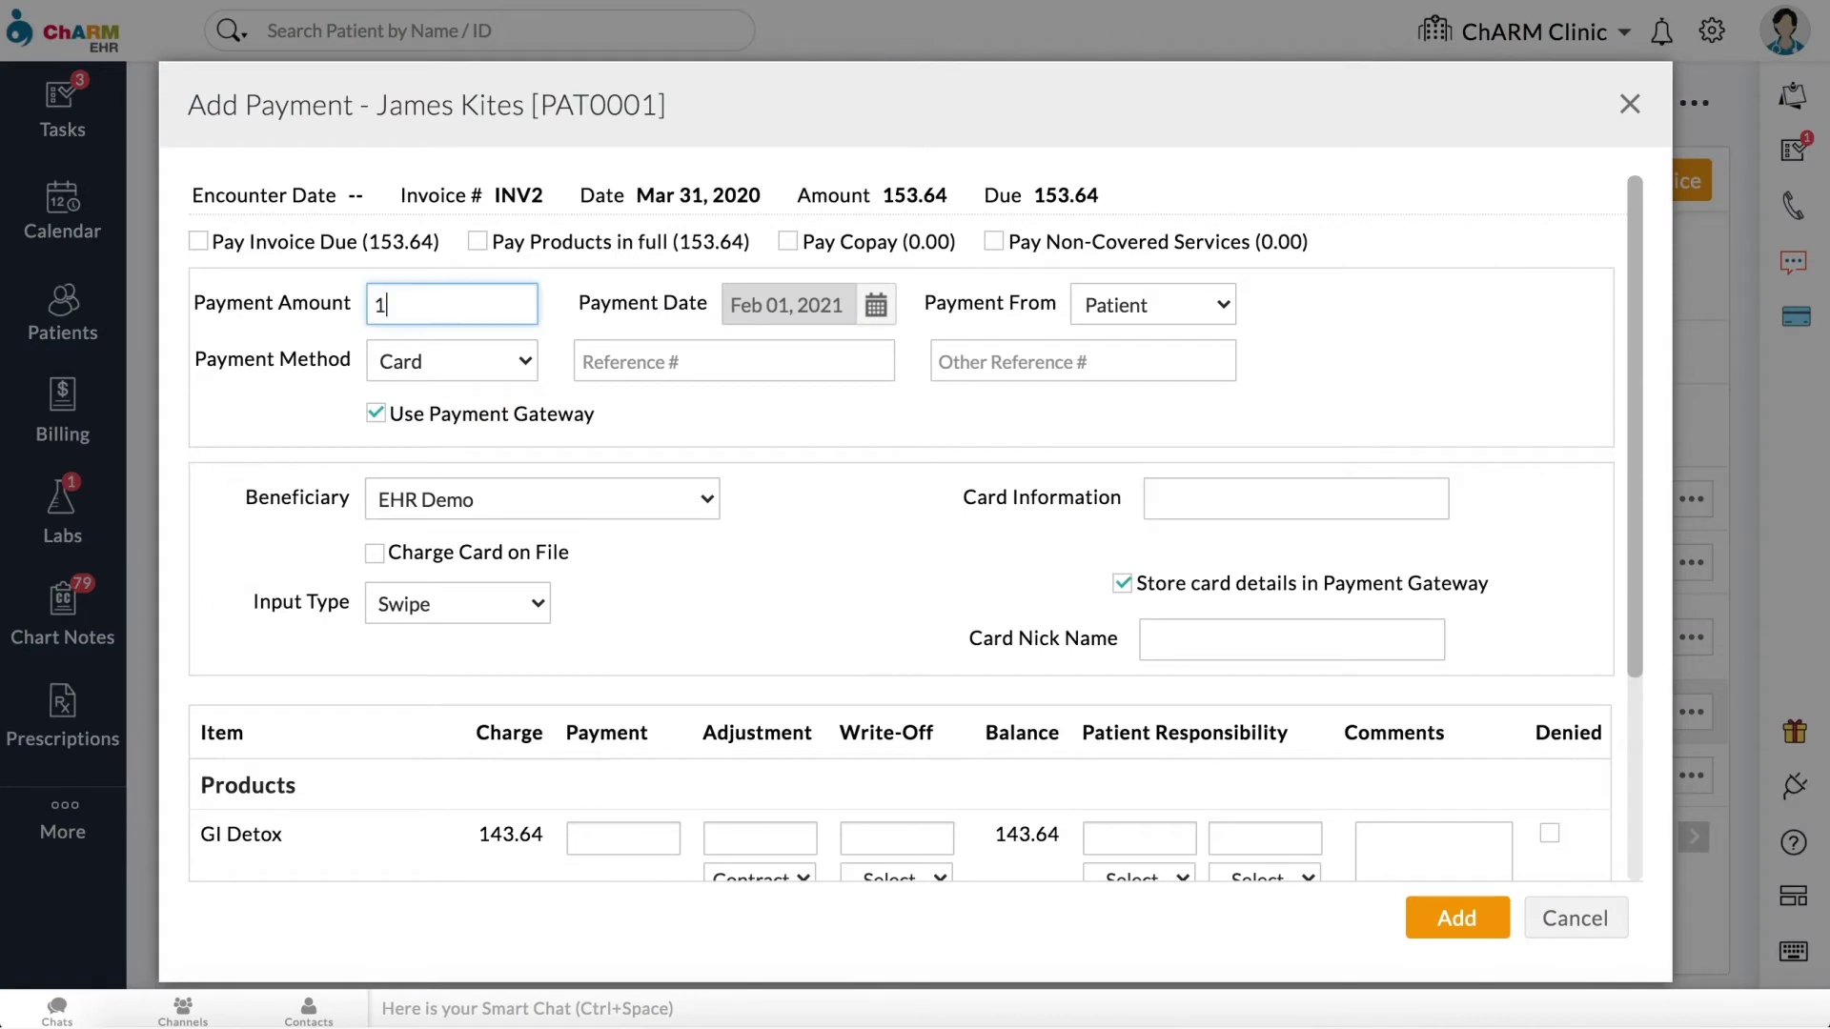
pyautogui.click(375, 554)
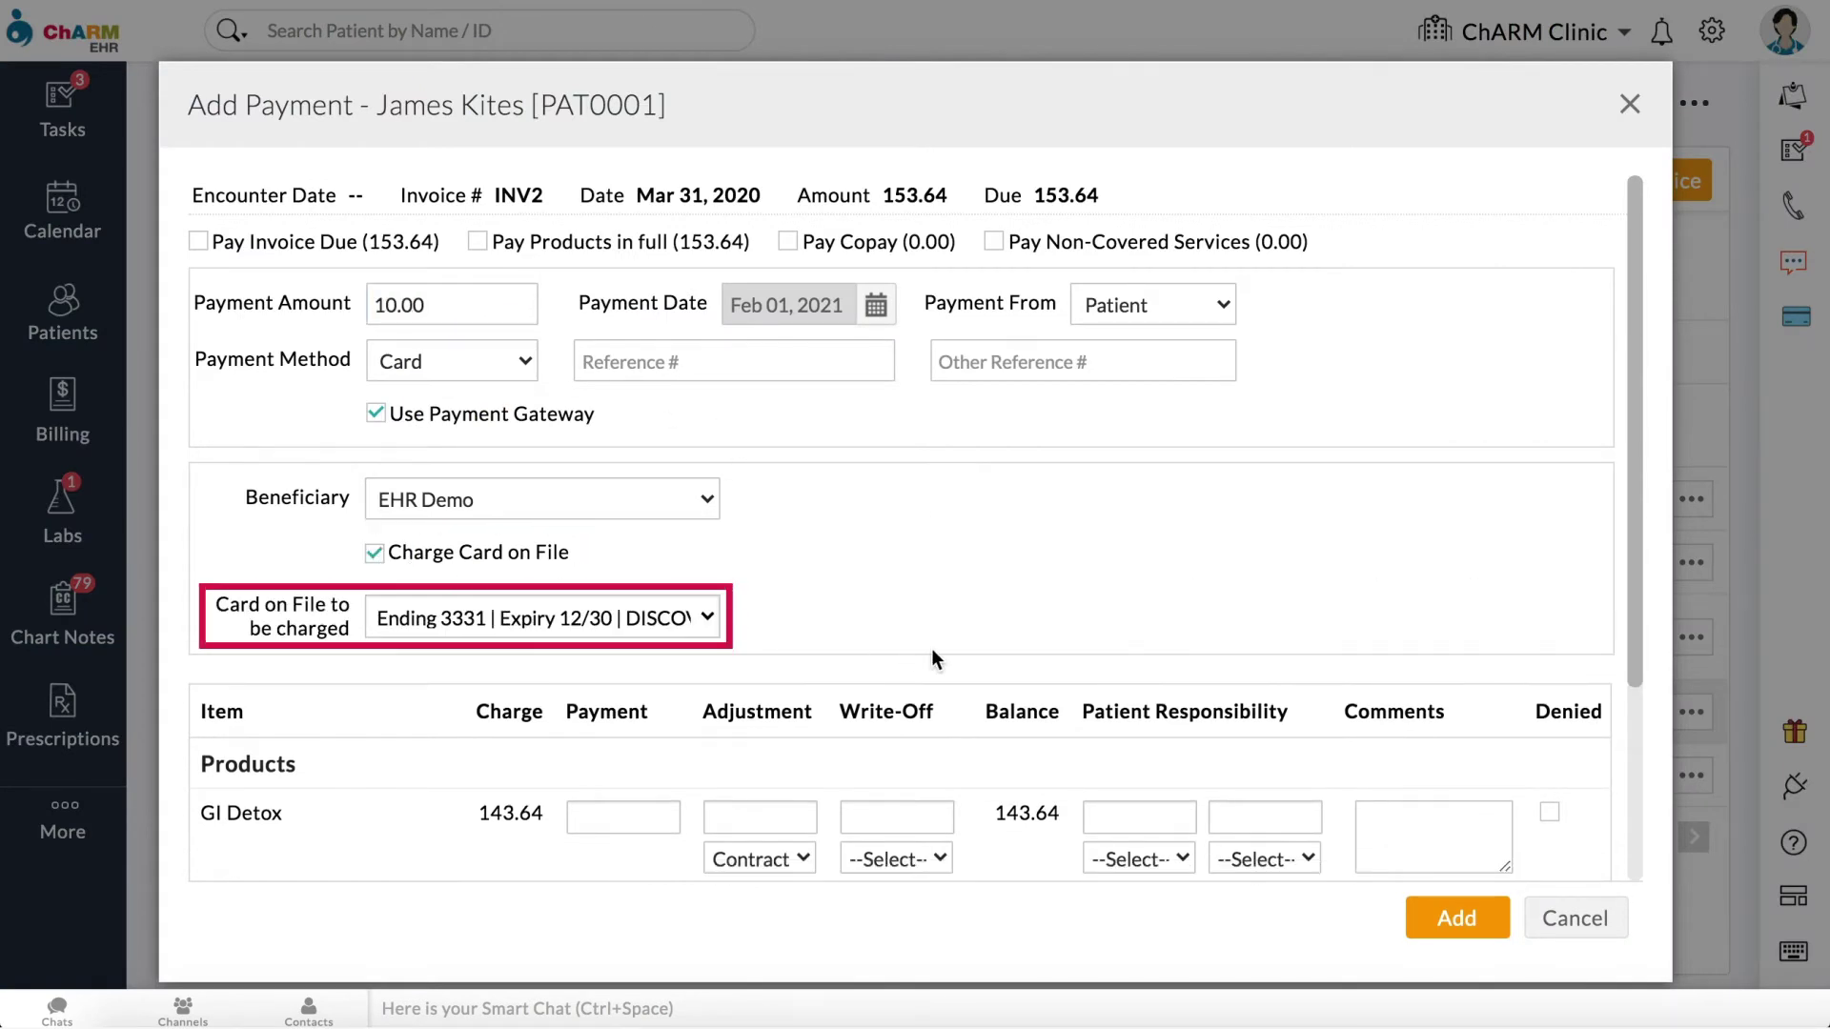
pyautogui.scroll(-3, 942, 648)
pyautogui.click(639, 645)
pyautogui.write('10')
pyautogui.click(1456, 921)
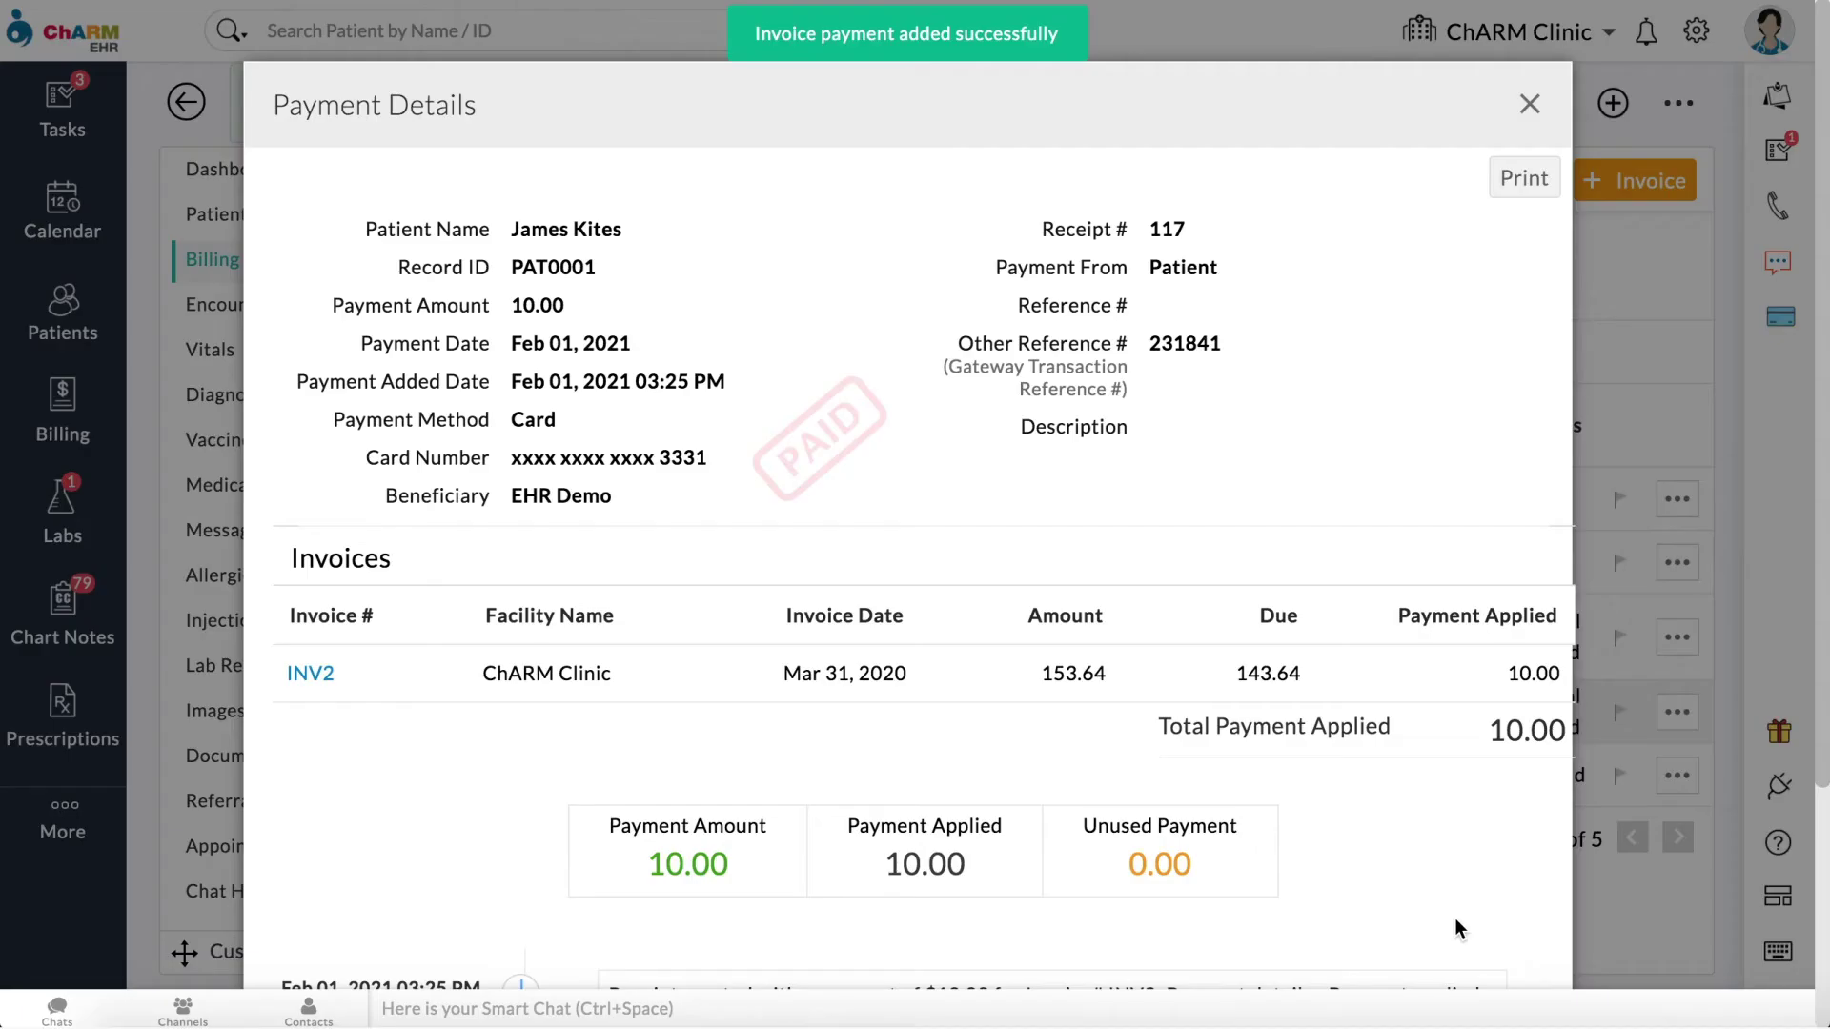
pyautogui.click(1530, 103)
# Step: Delete the first of the patient's stored cards and confirm
pyautogui.click(1788, 322)
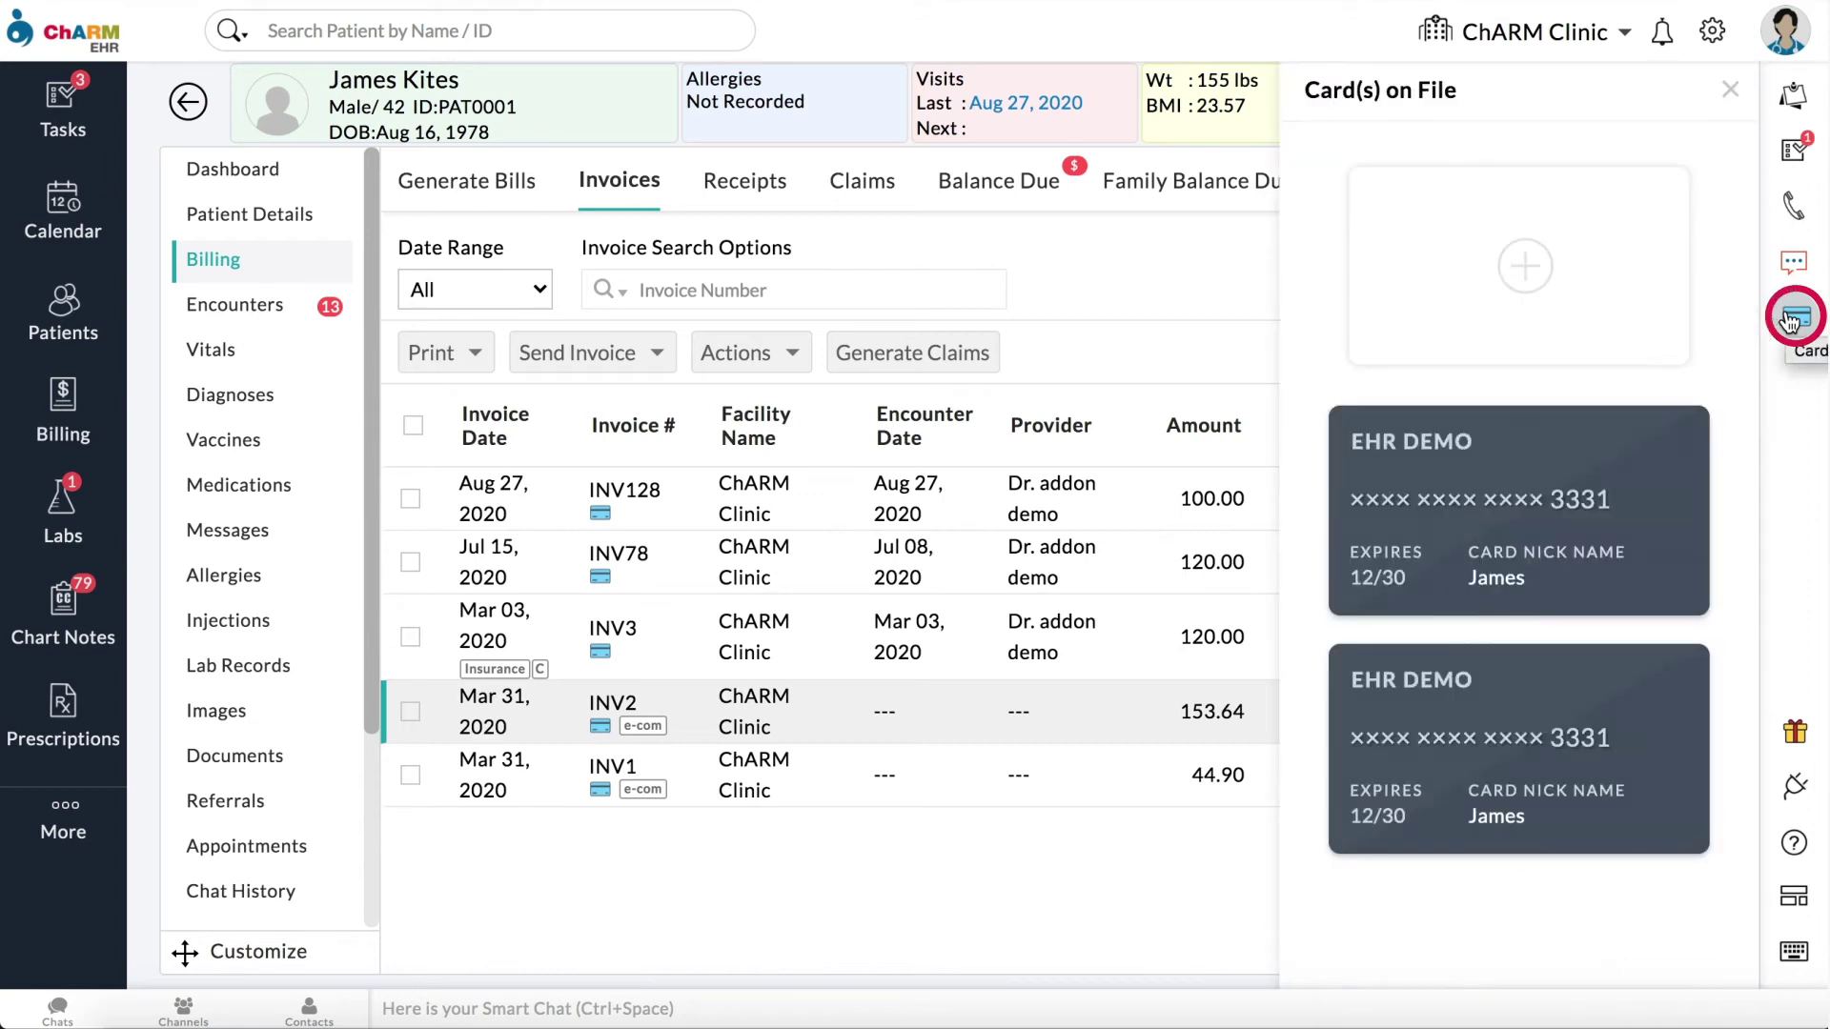
pyautogui.moveTo(1658, 575)
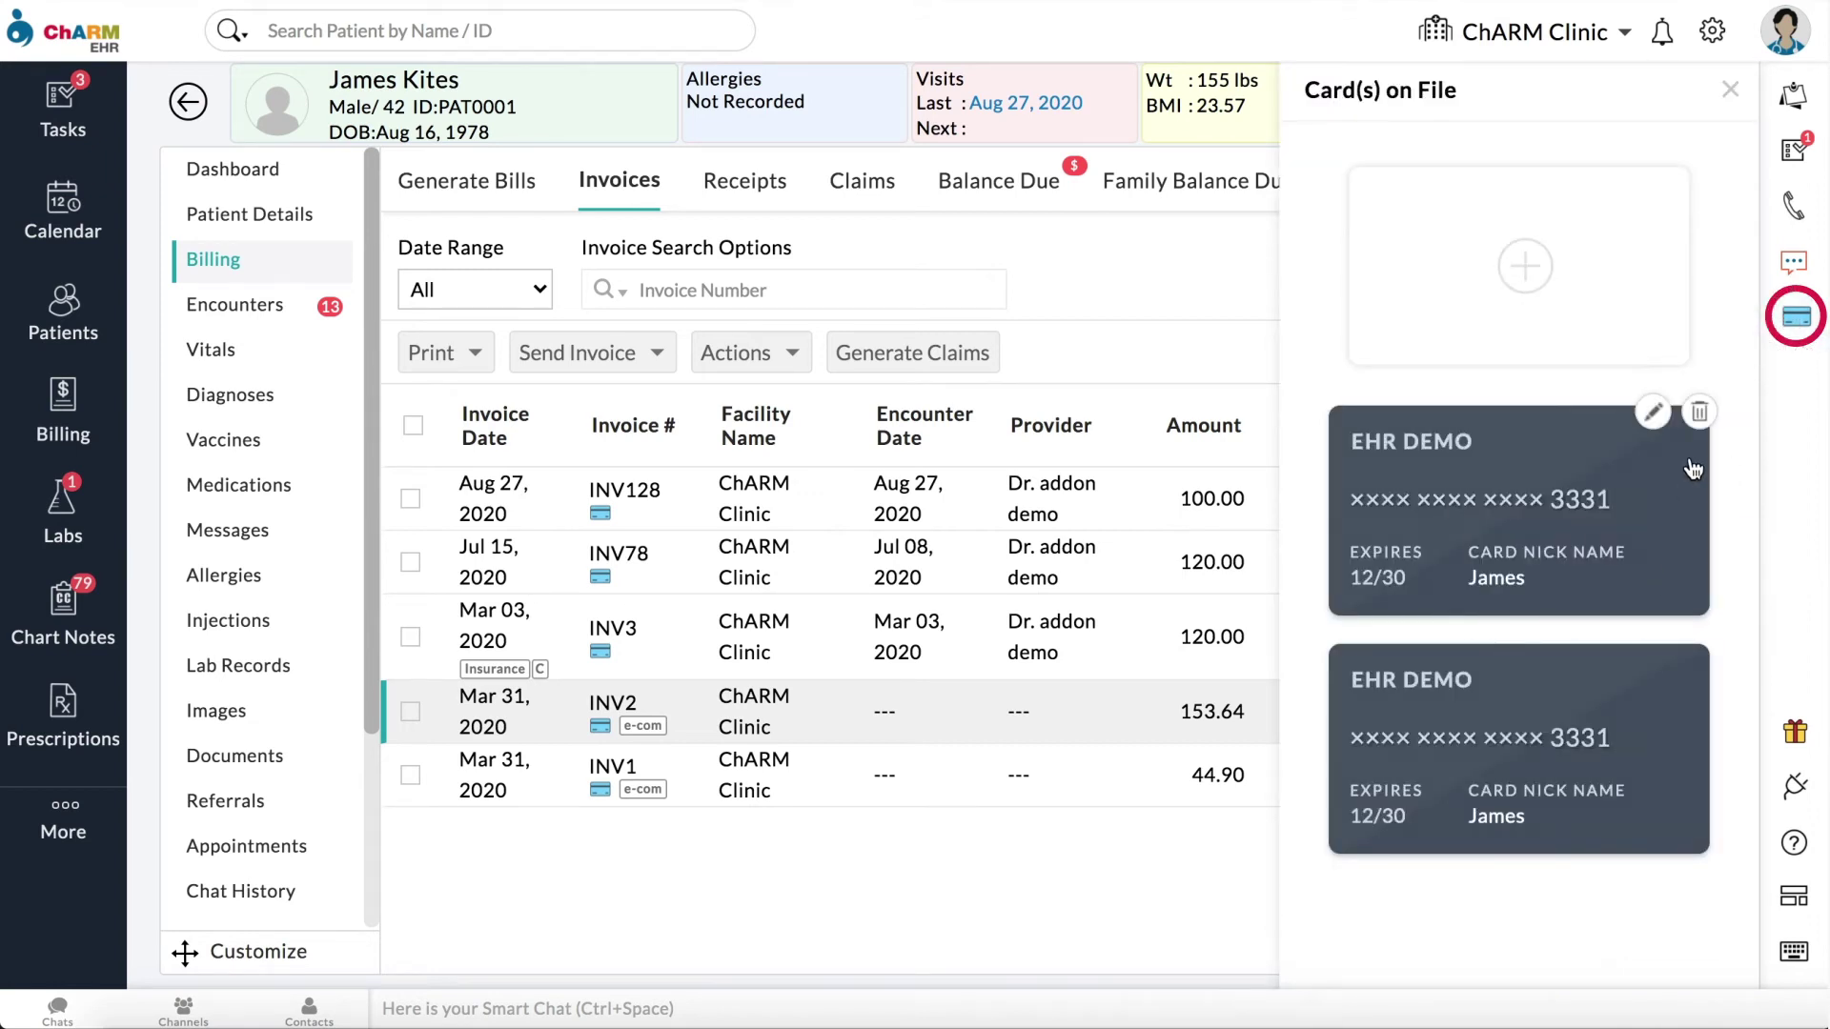
pyautogui.click(1700, 416)
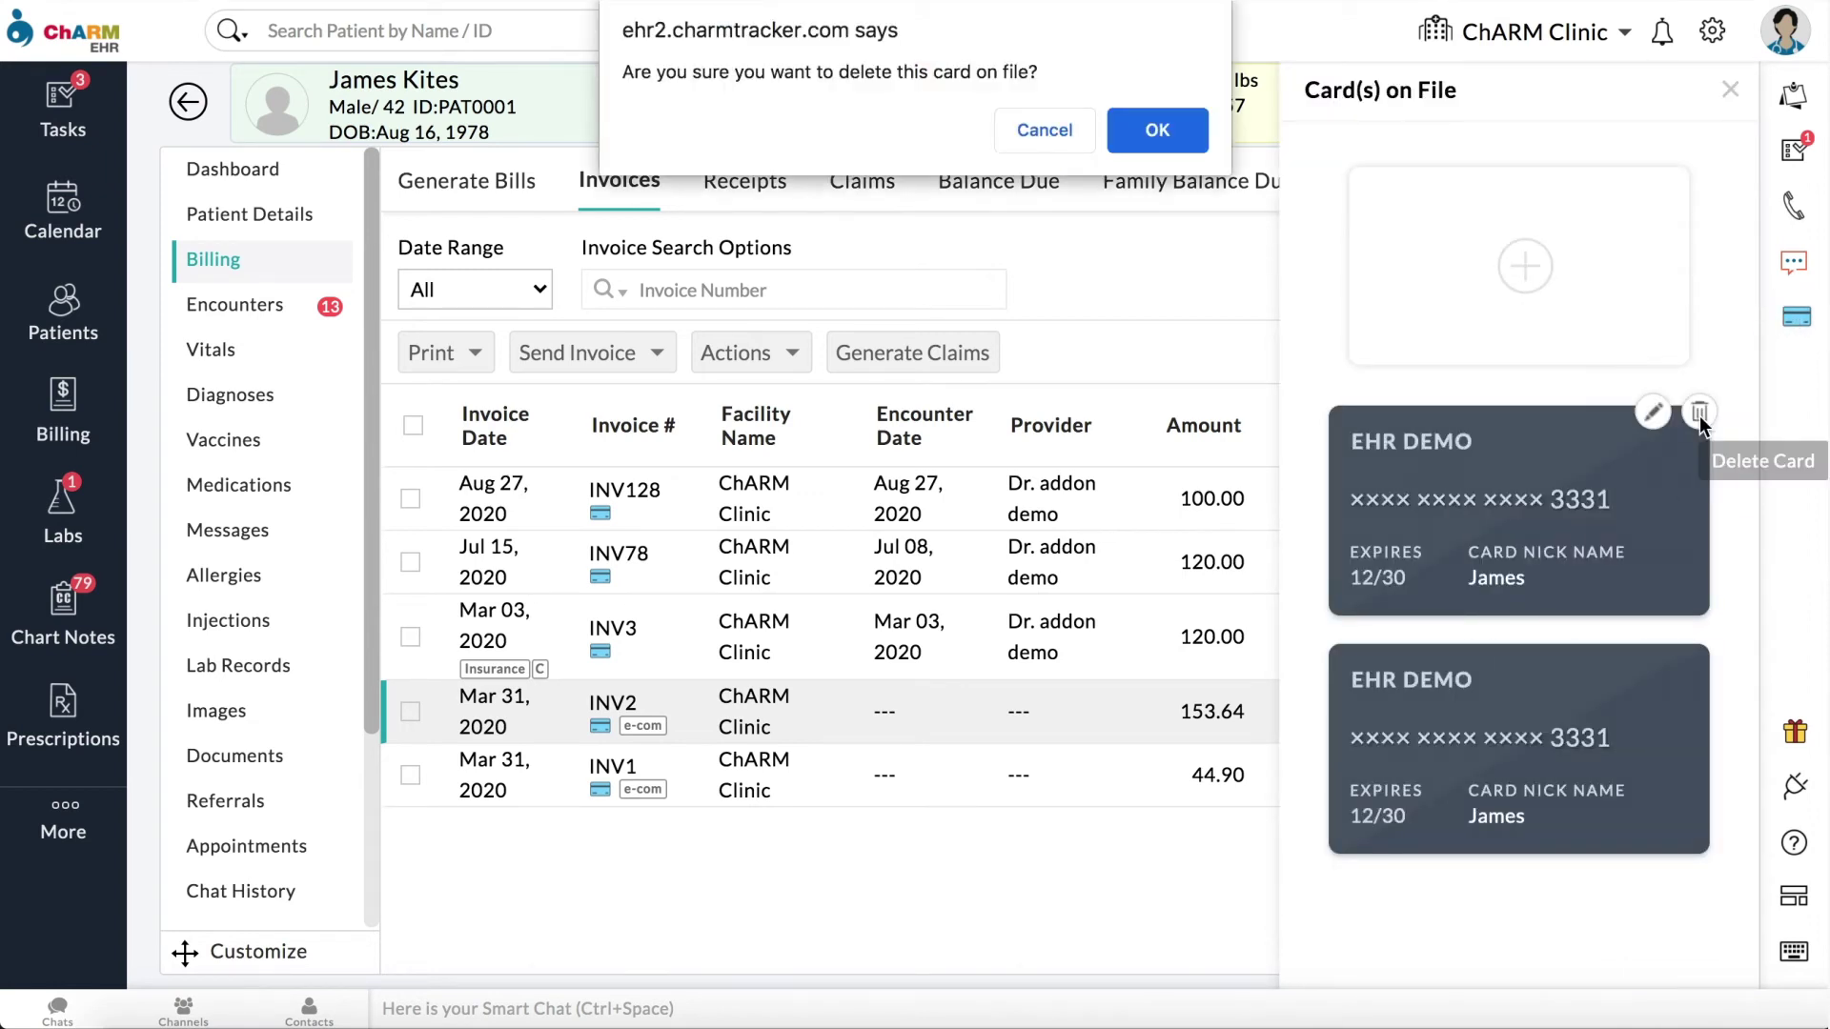
pyautogui.click(1186, 129)
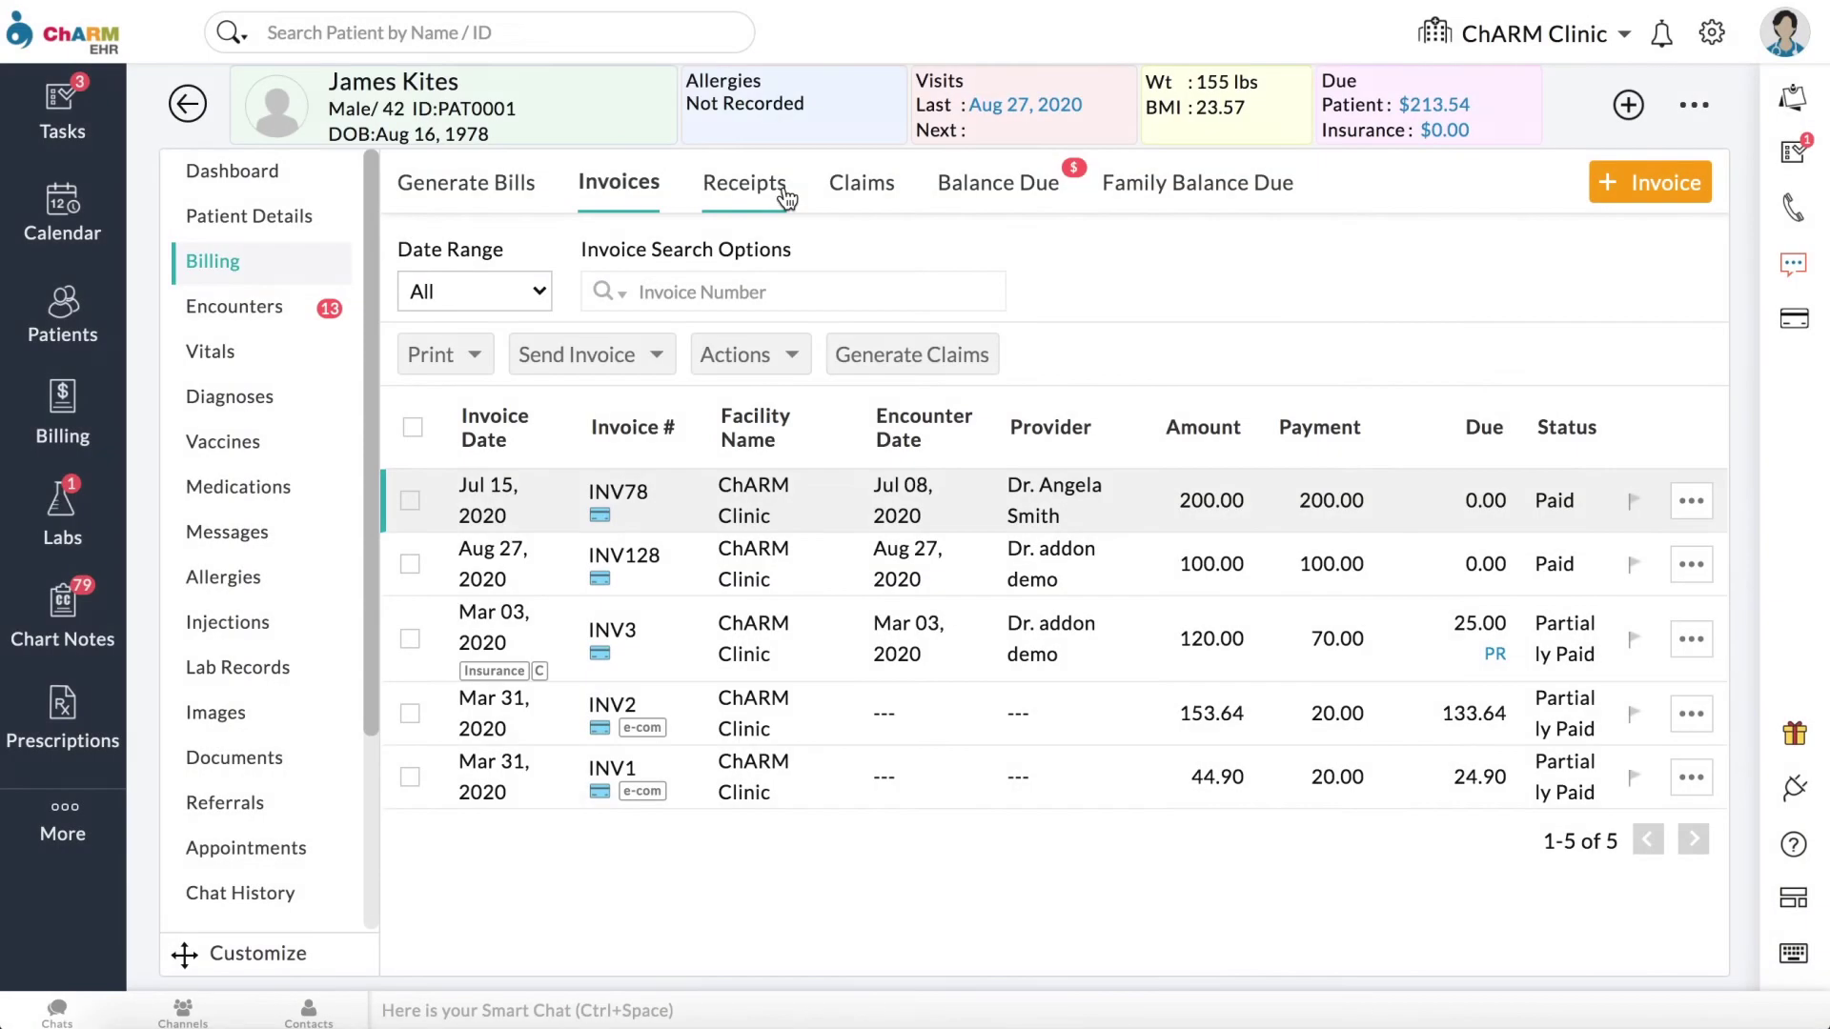
# Step: Edit receipt 120 to apply 150.00 to INV78 with 0 on the Fit Food item, and update
pyautogui.click(782, 193)
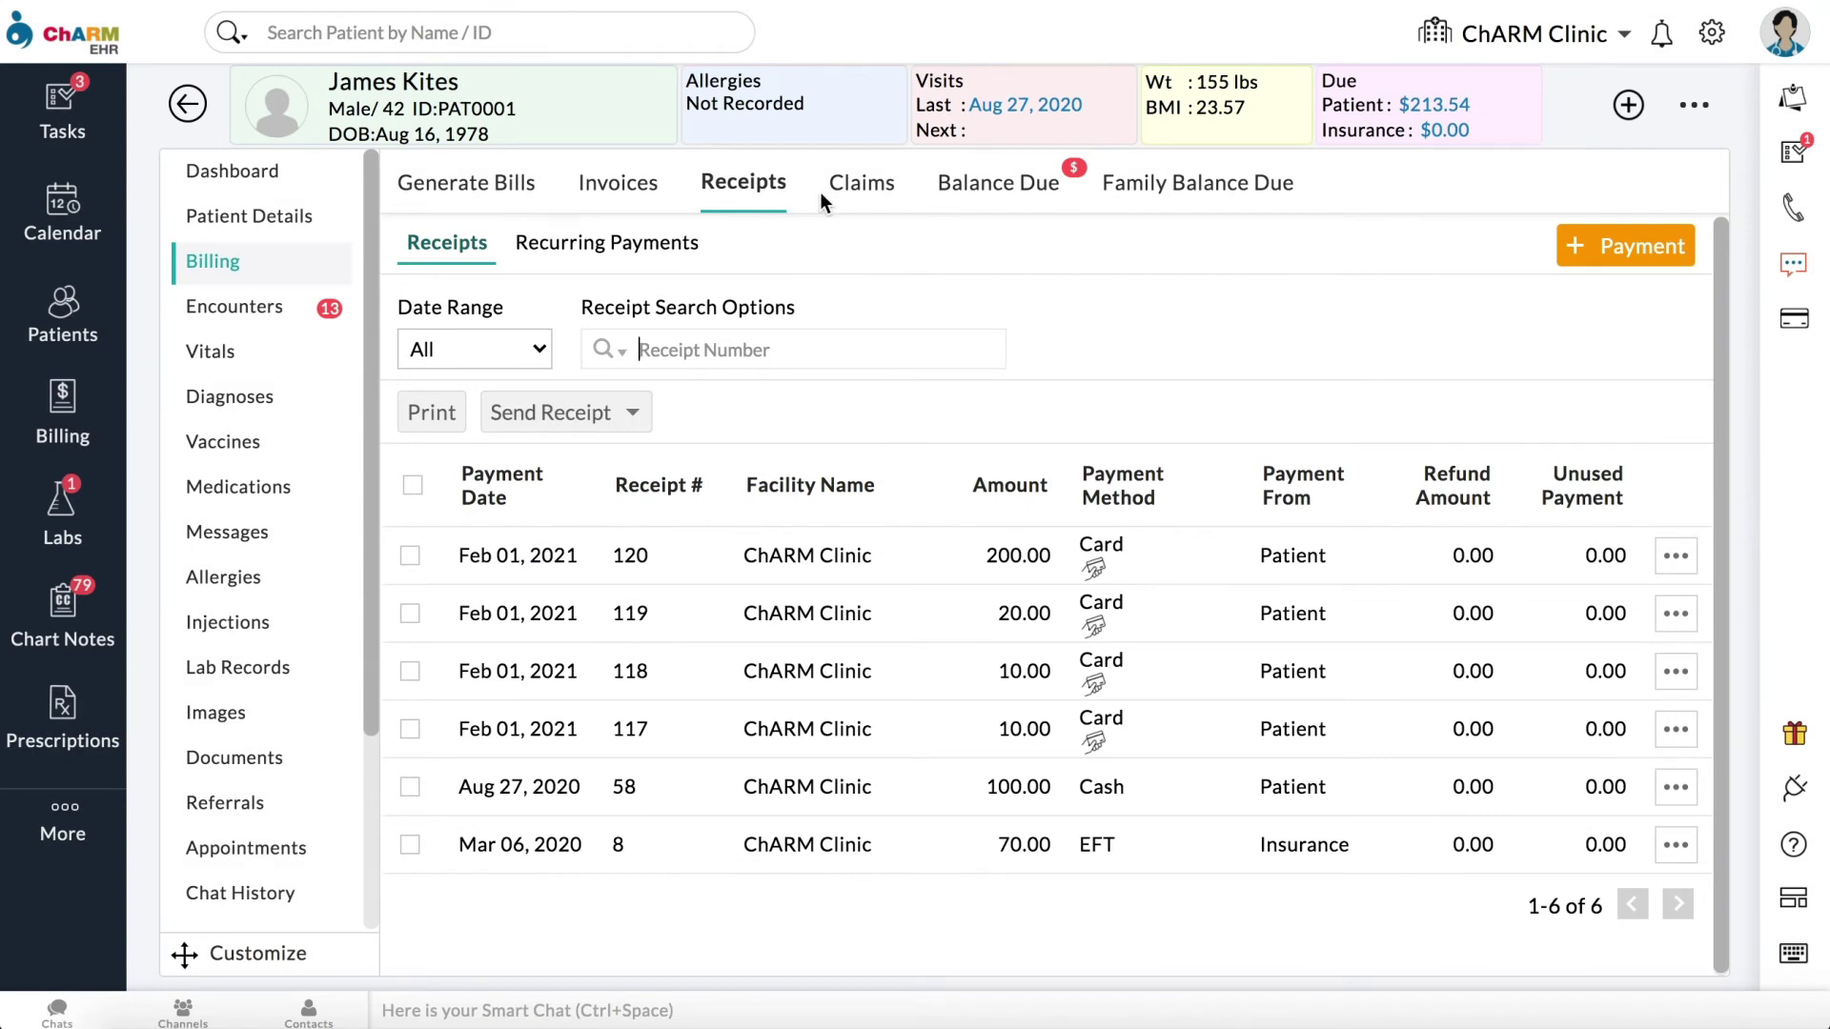
pyautogui.click(1677, 558)
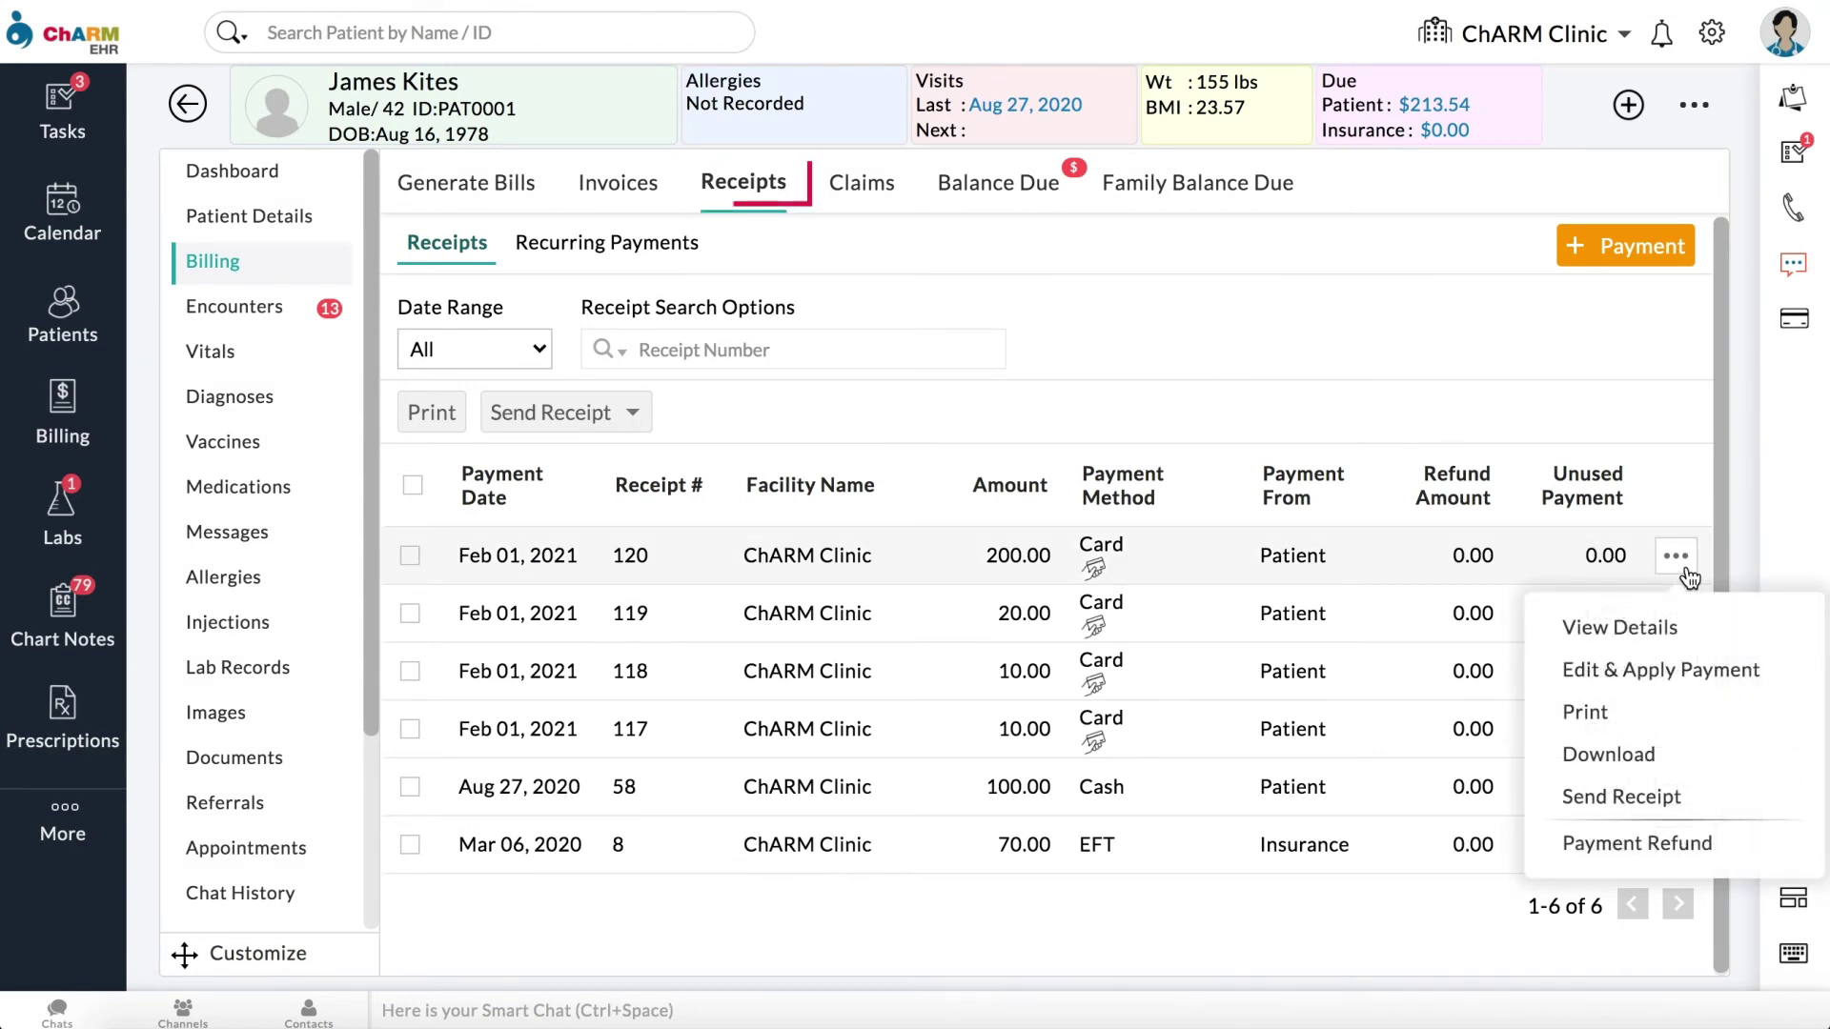
pyautogui.click(1674, 671)
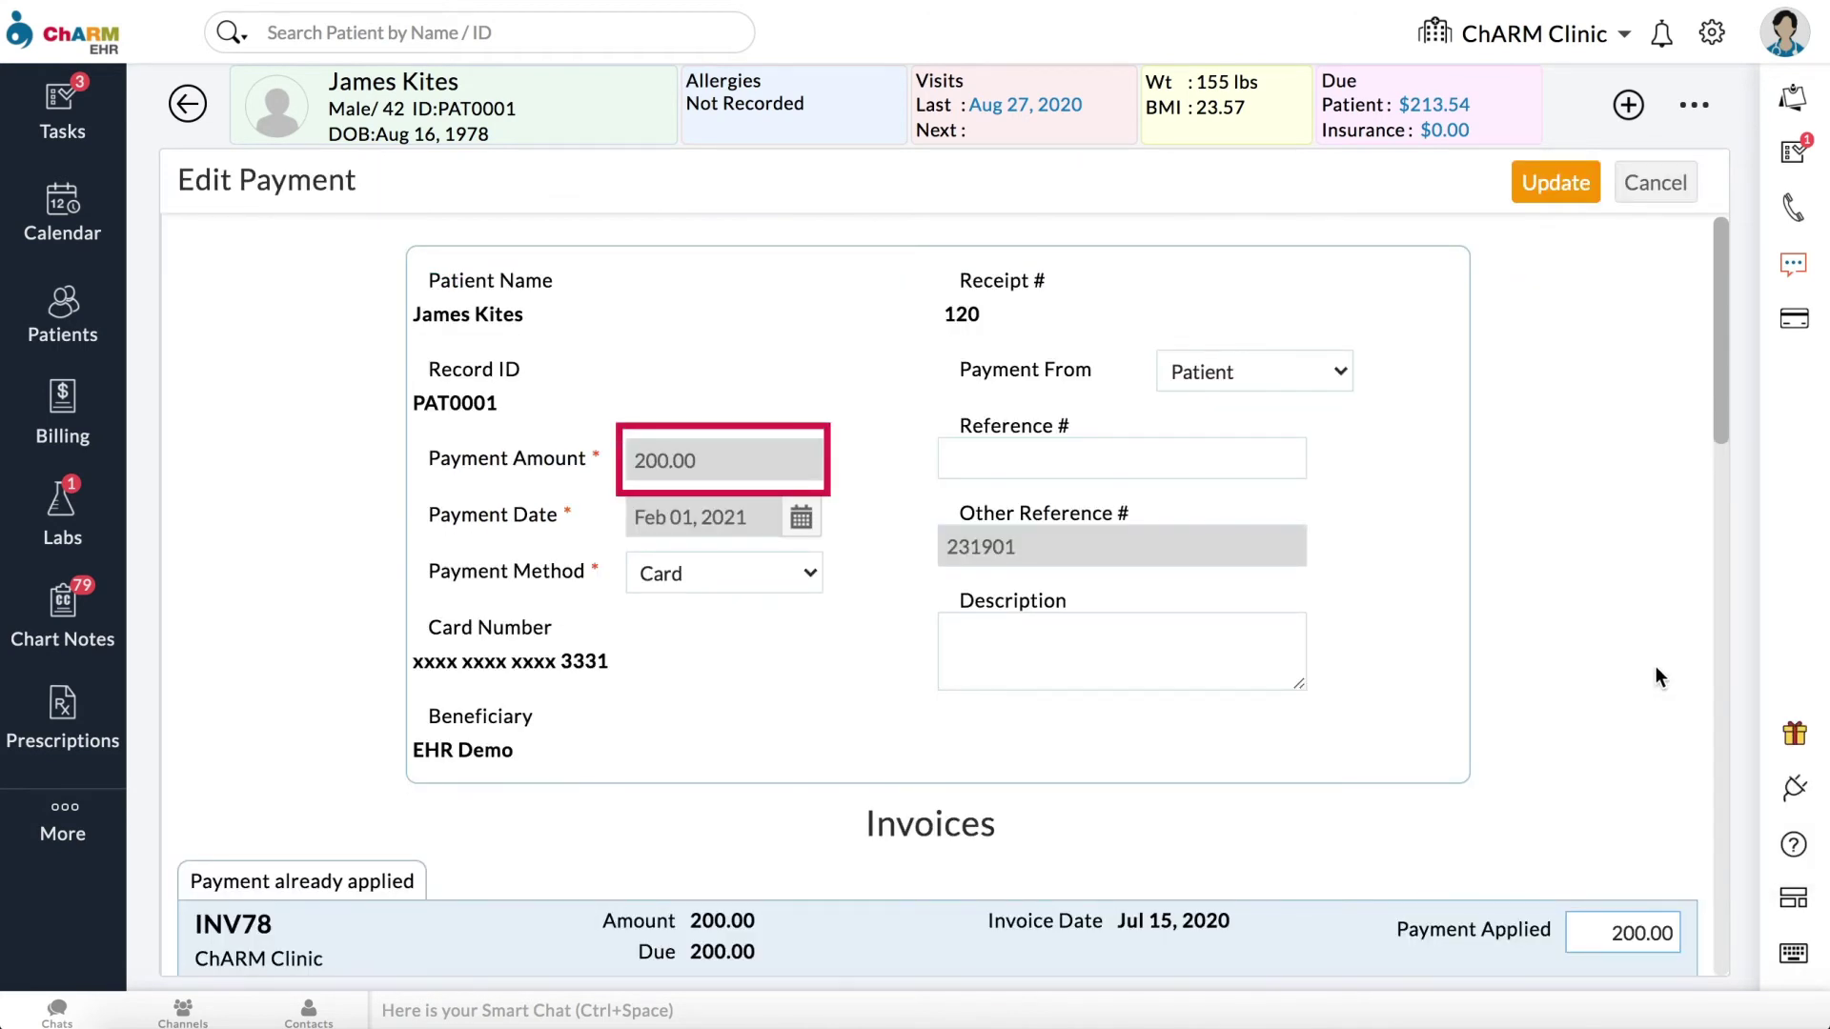
pyautogui.scroll(-4, 1572, 744)
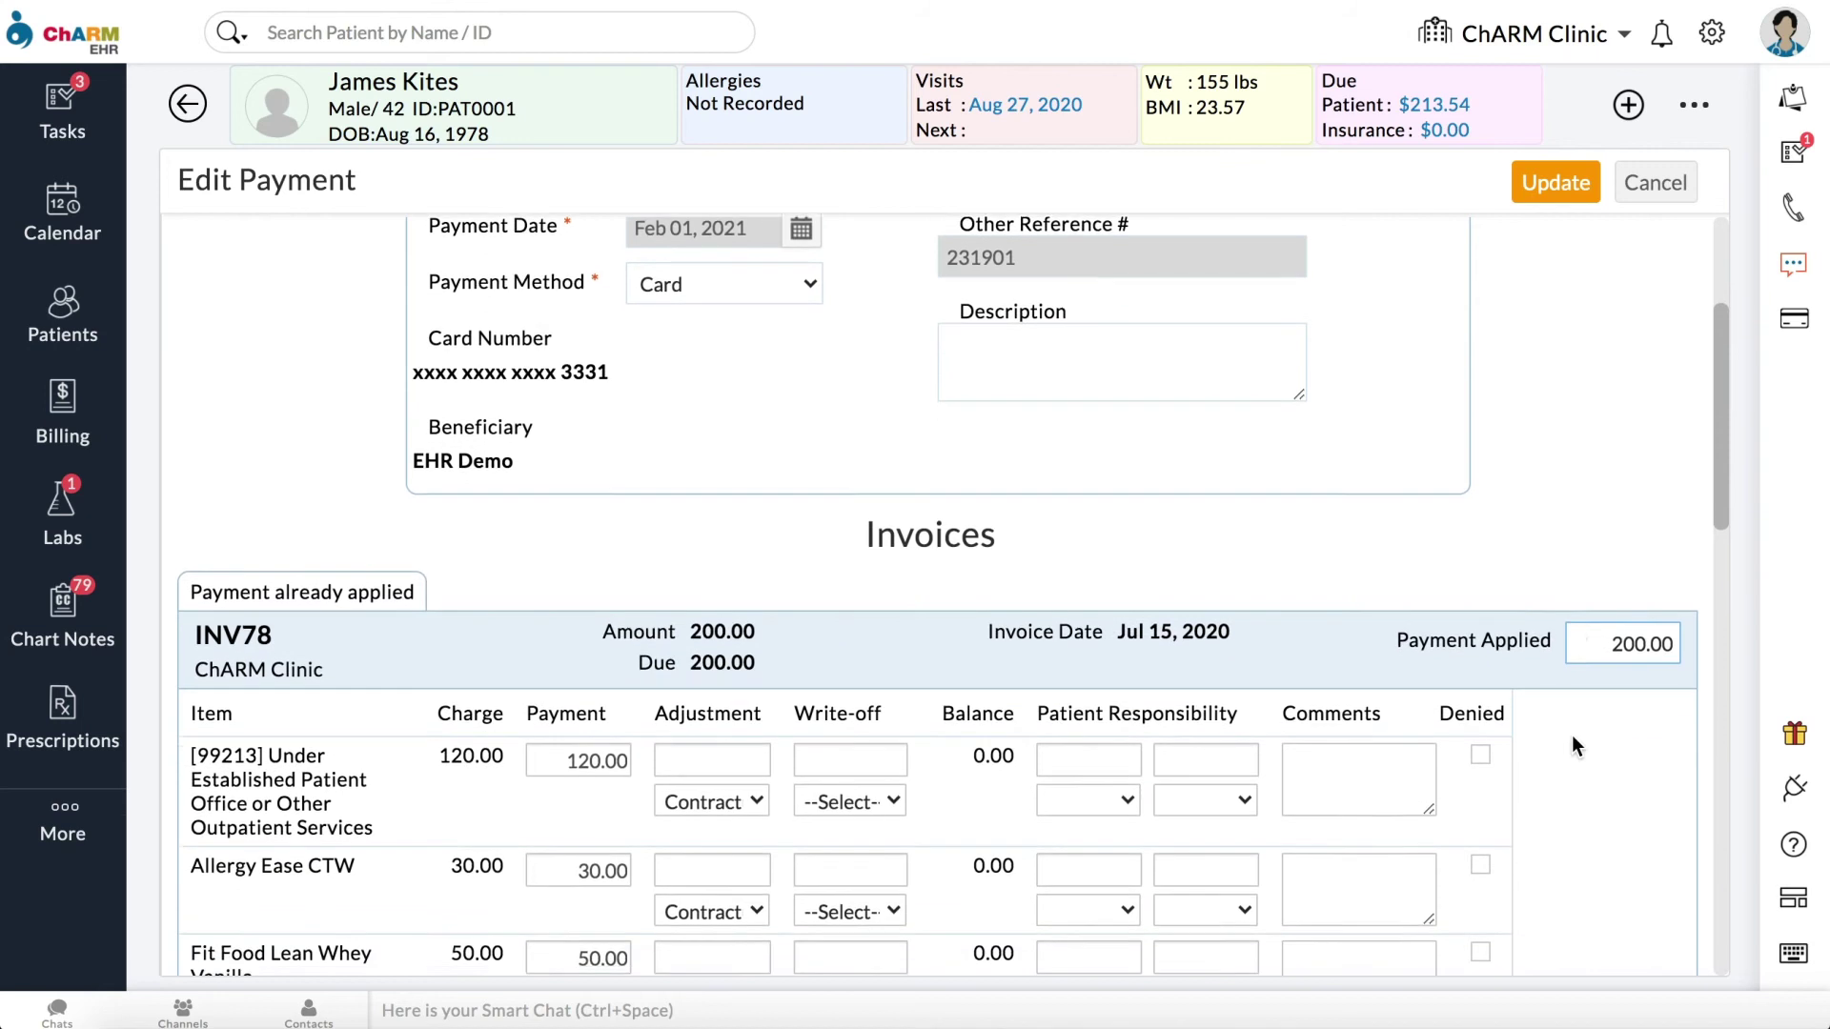
pyautogui.doubleClick(1601, 549)
pyautogui.write('150')
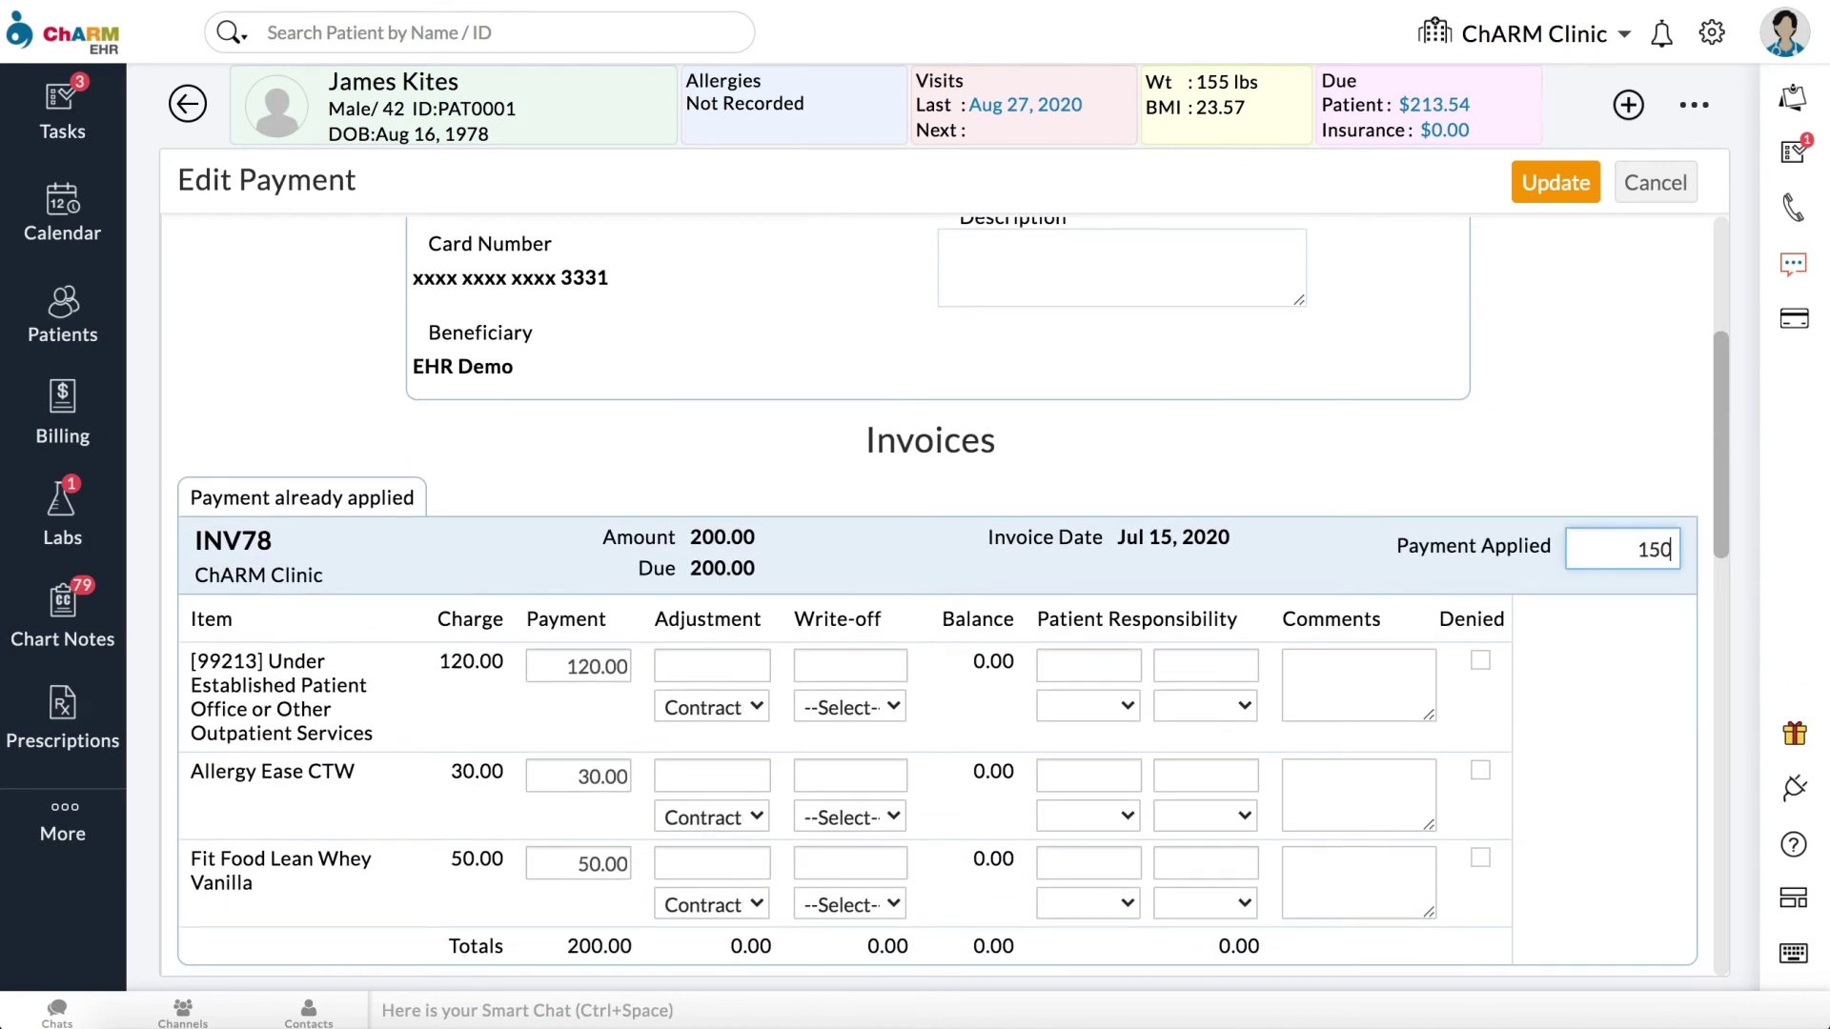
pyautogui.scroll(-2, 1634, 747)
pyautogui.doubleClick(578, 720)
pyautogui.write('0')
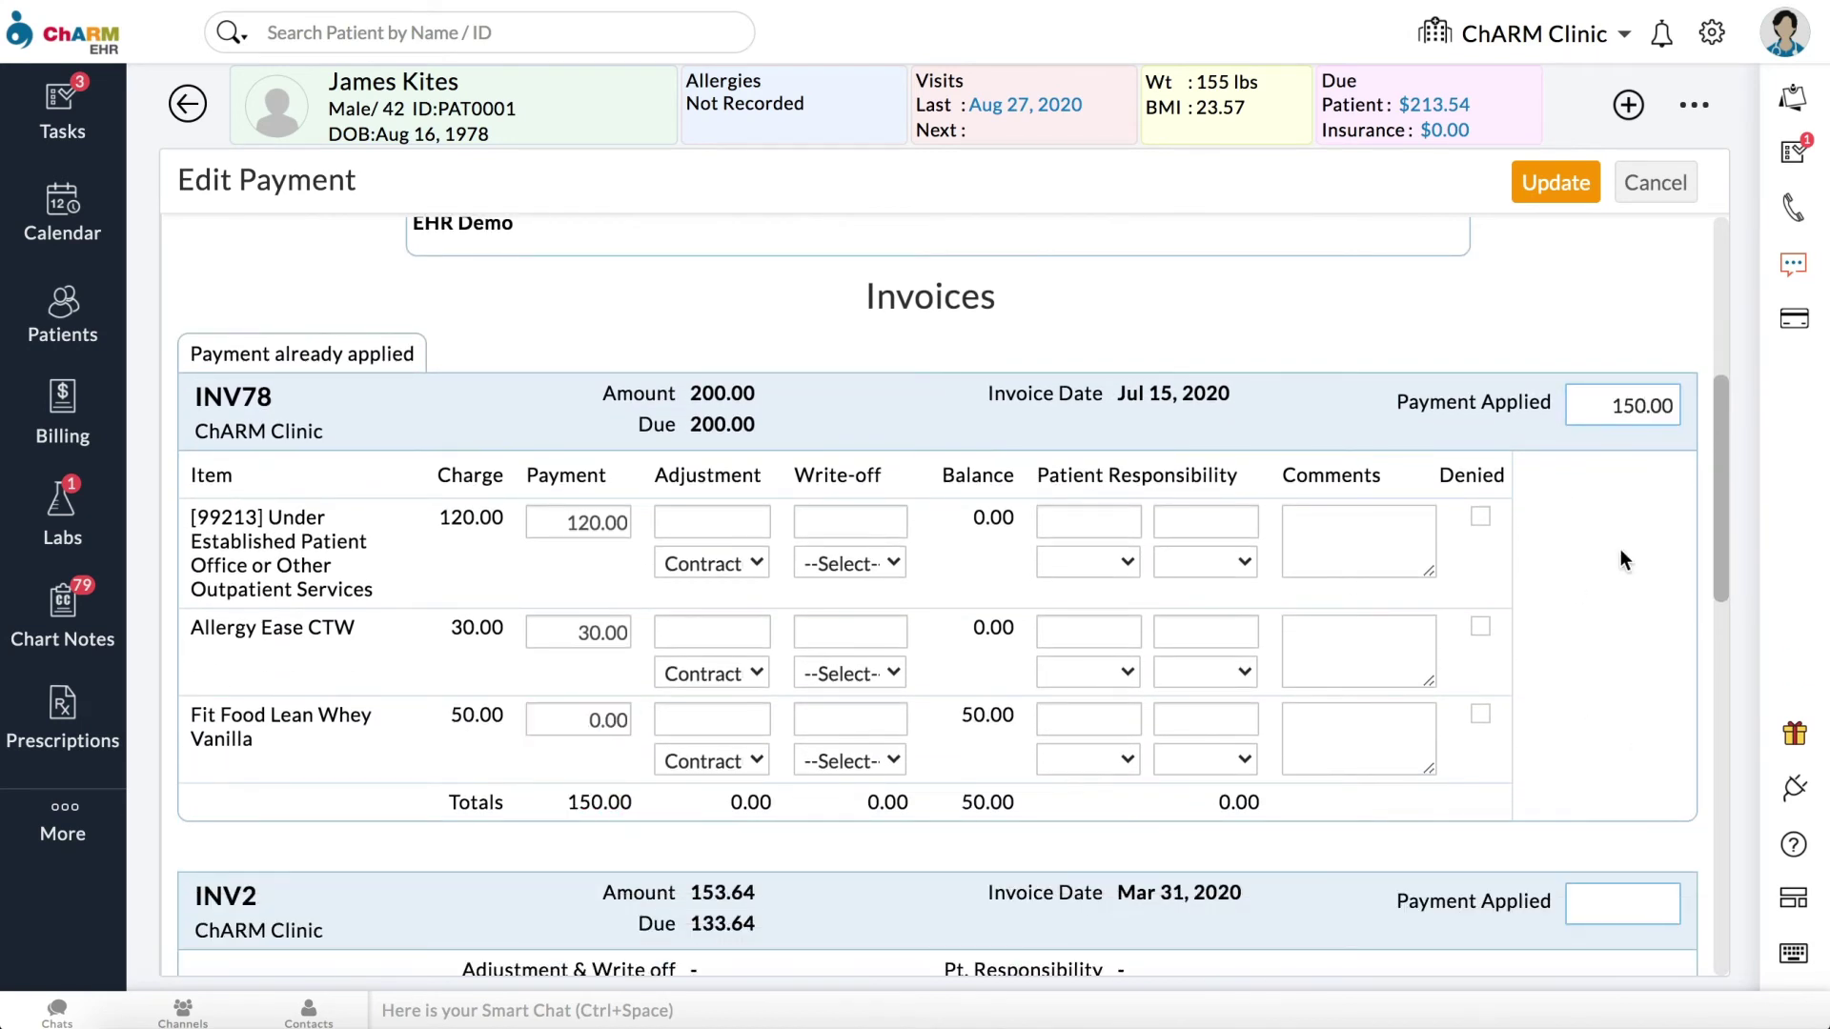
pyautogui.click(1529, 195)
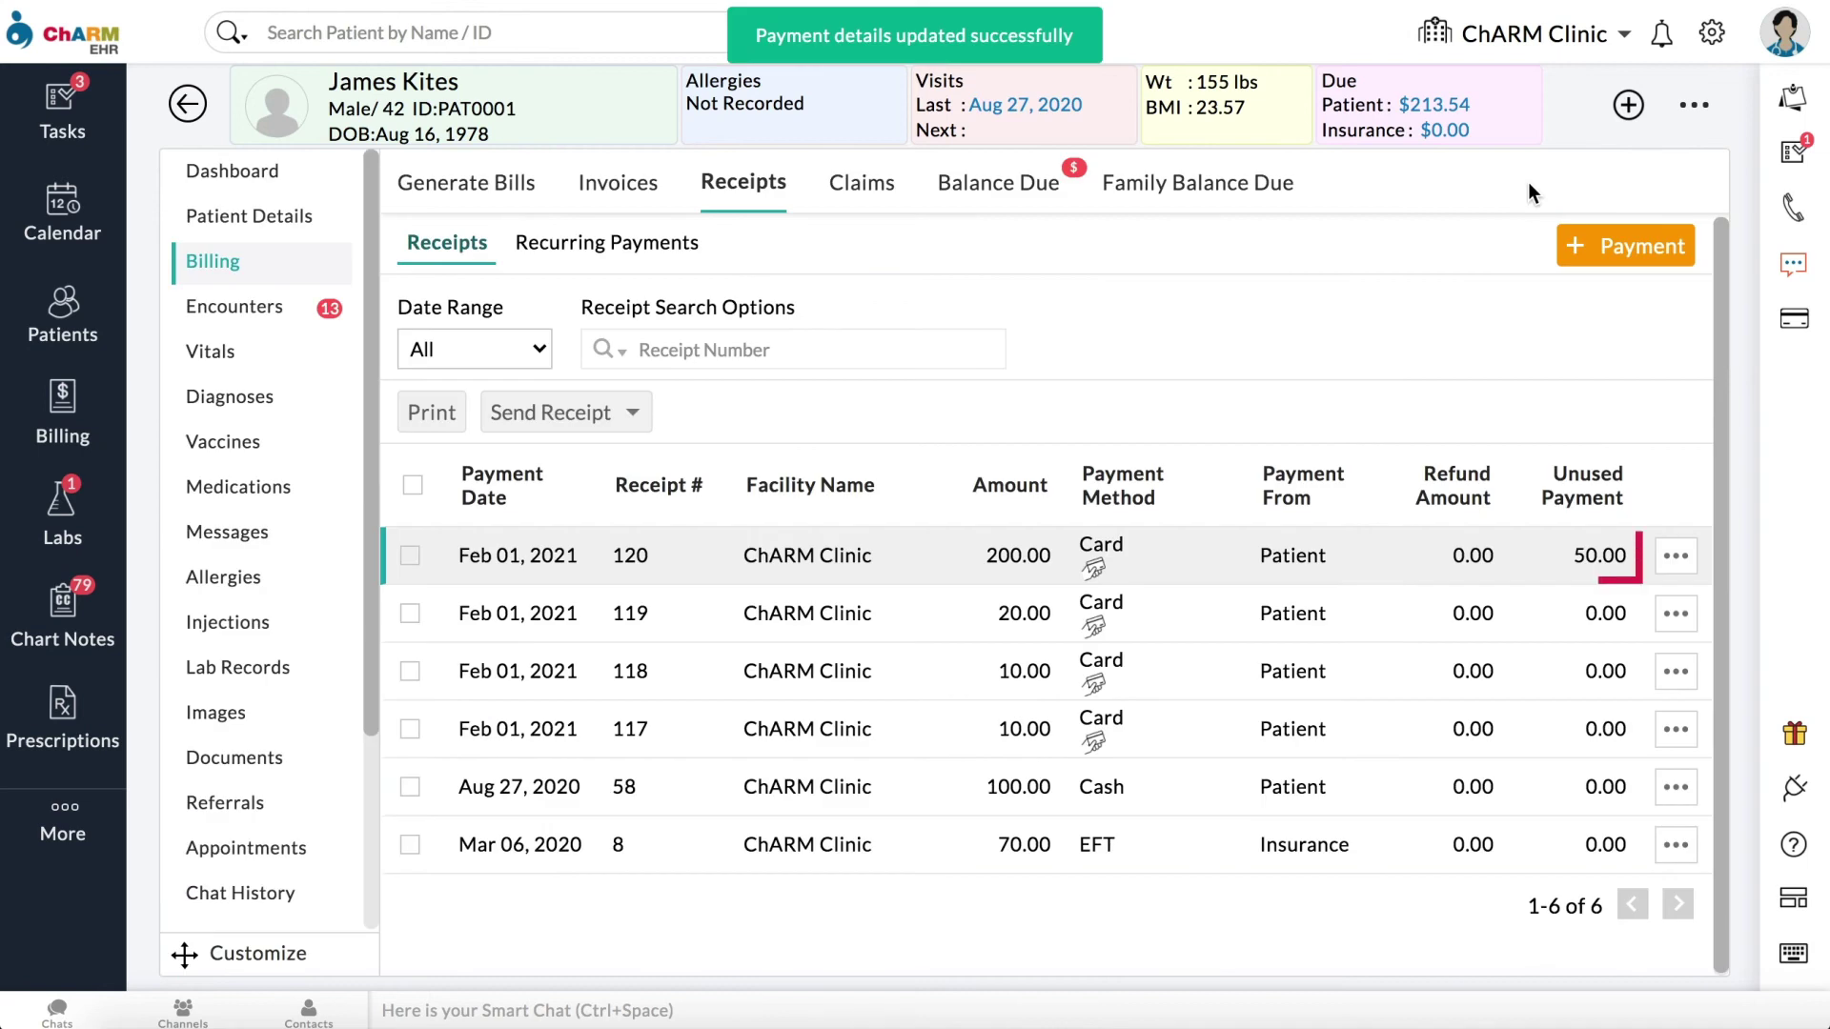
# Step: Refund receipt 120's 50.00 unused payment through the payment gateway, then return to receipts
pyautogui.click(1675, 556)
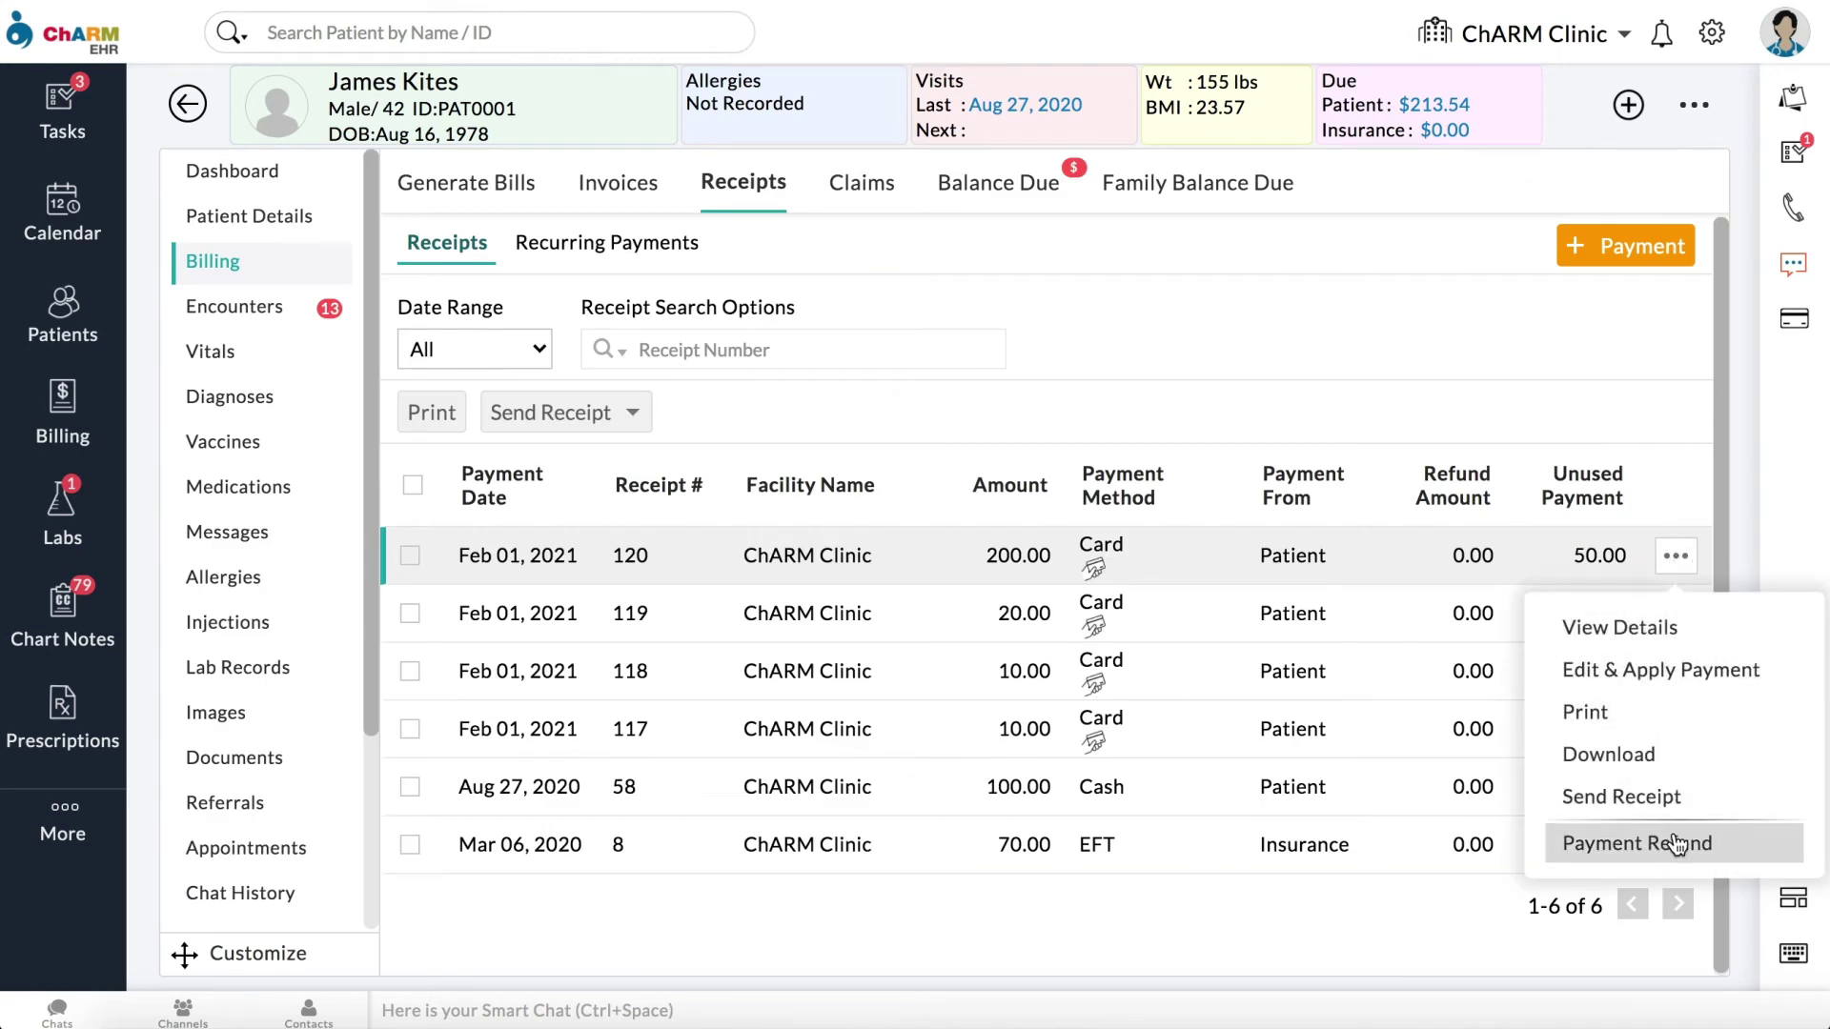
pyautogui.click(1673, 843)
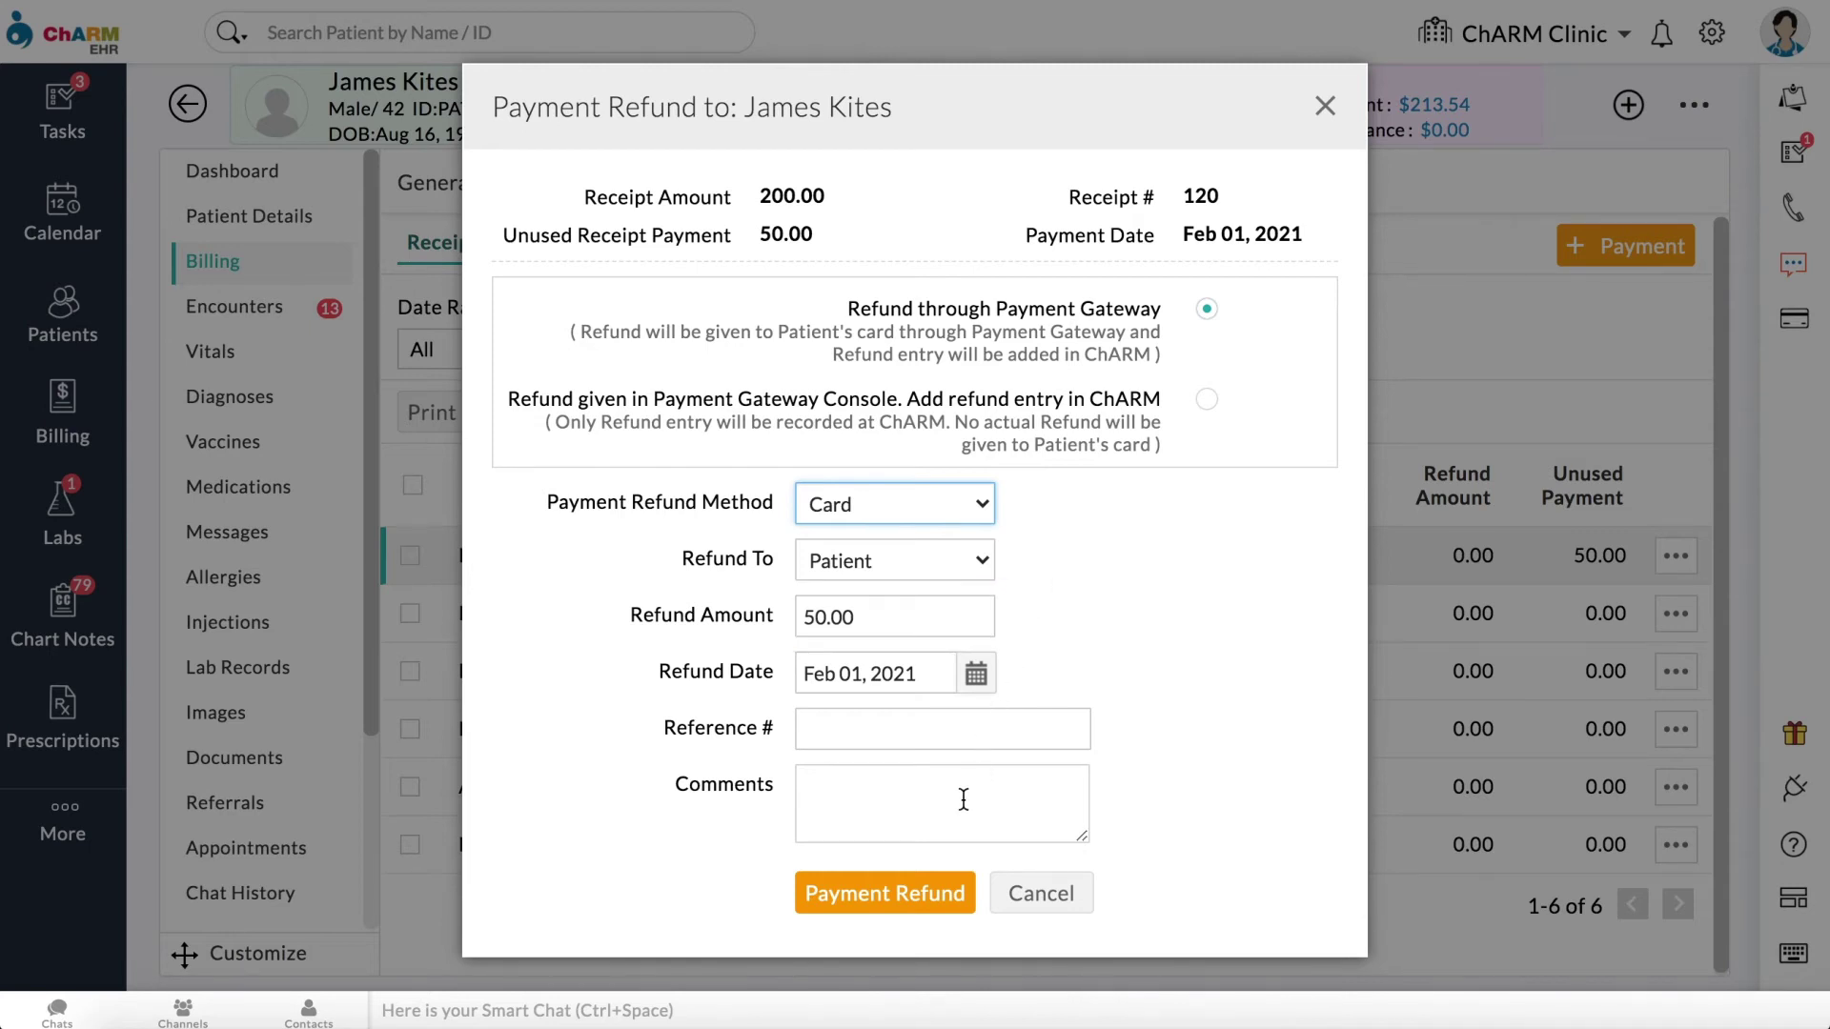
pyautogui.click(930, 894)
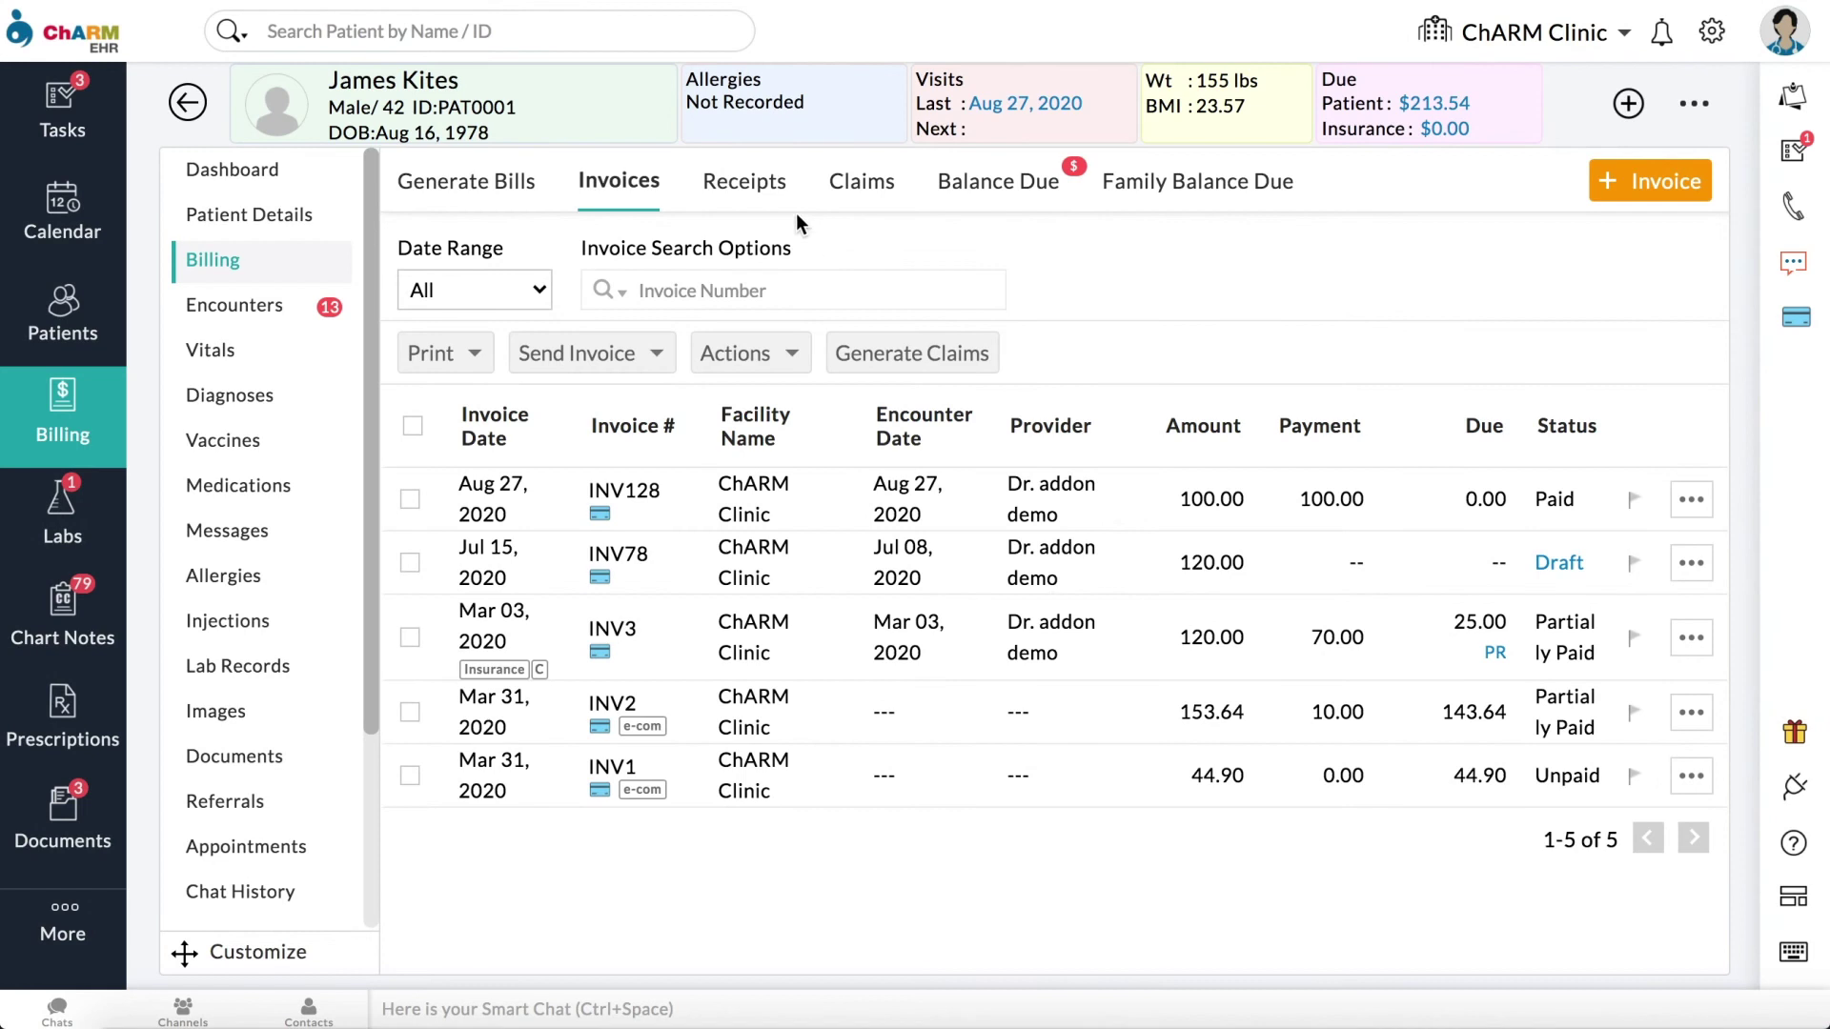
pyautogui.click(741, 183)
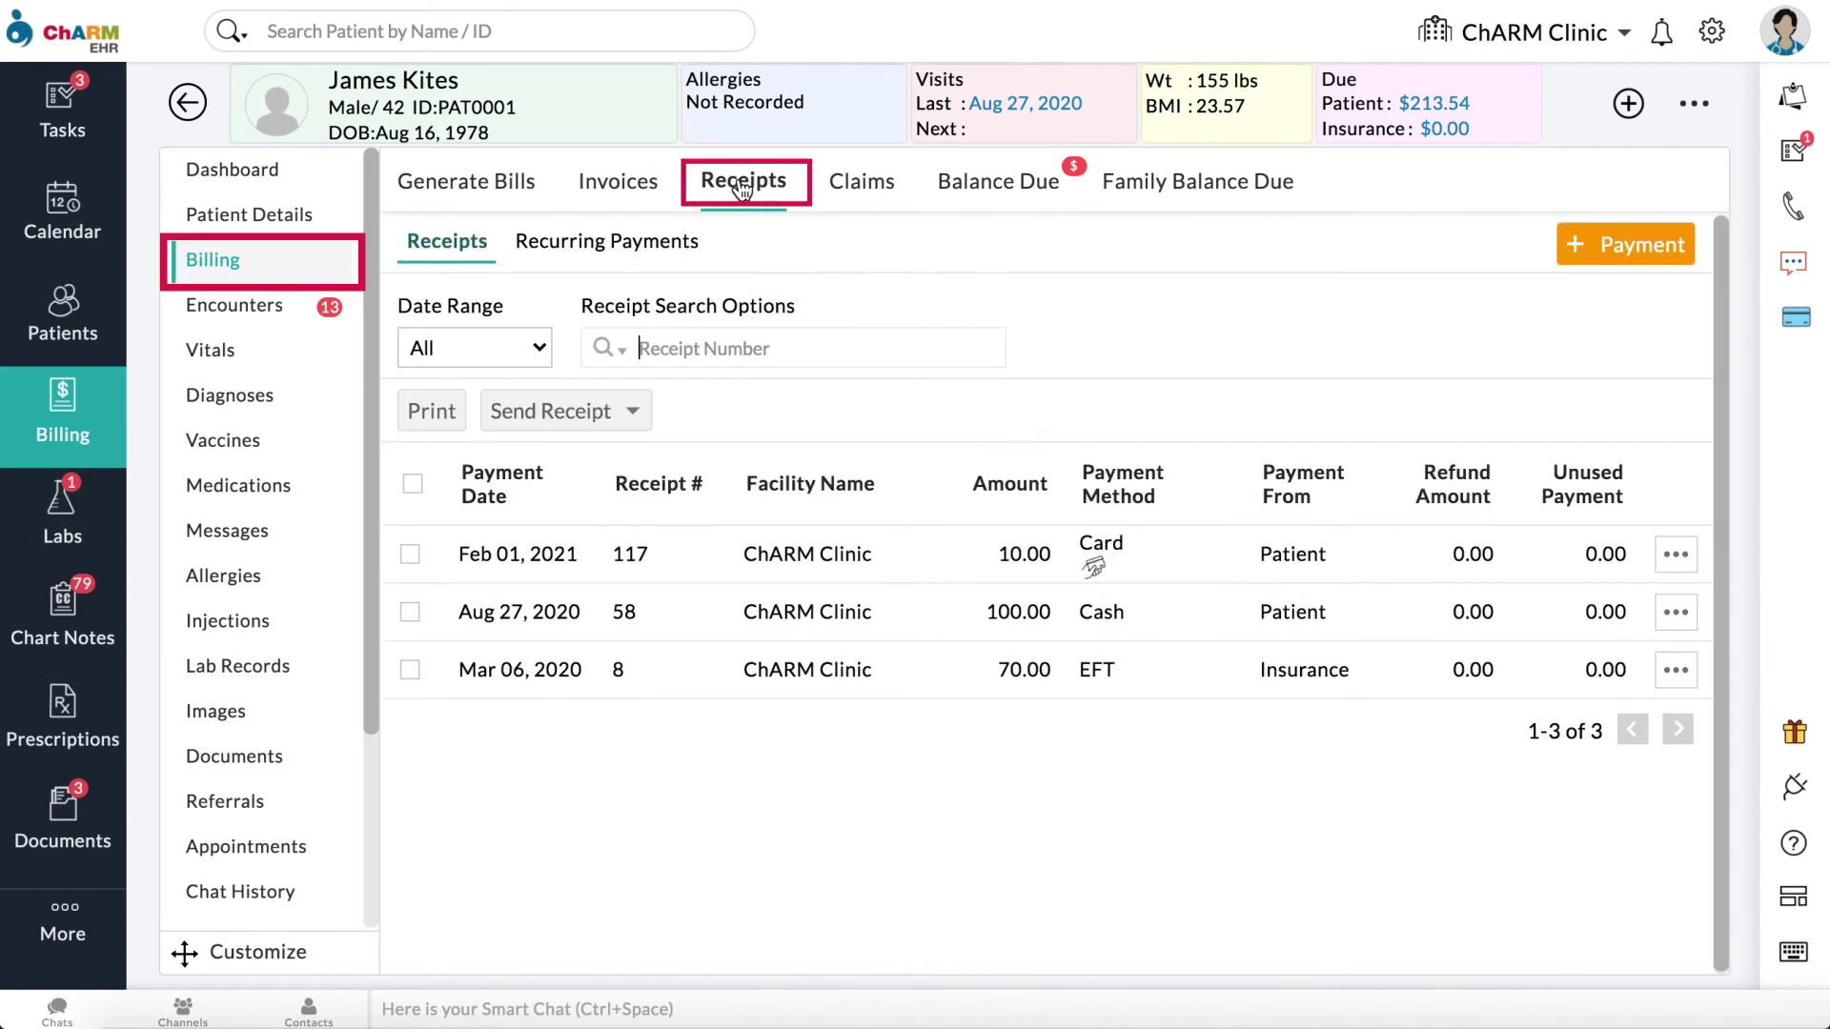
# Step: Start a new 50.00 recurring payment charged to the card on file
pyautogui.click(672, 250)
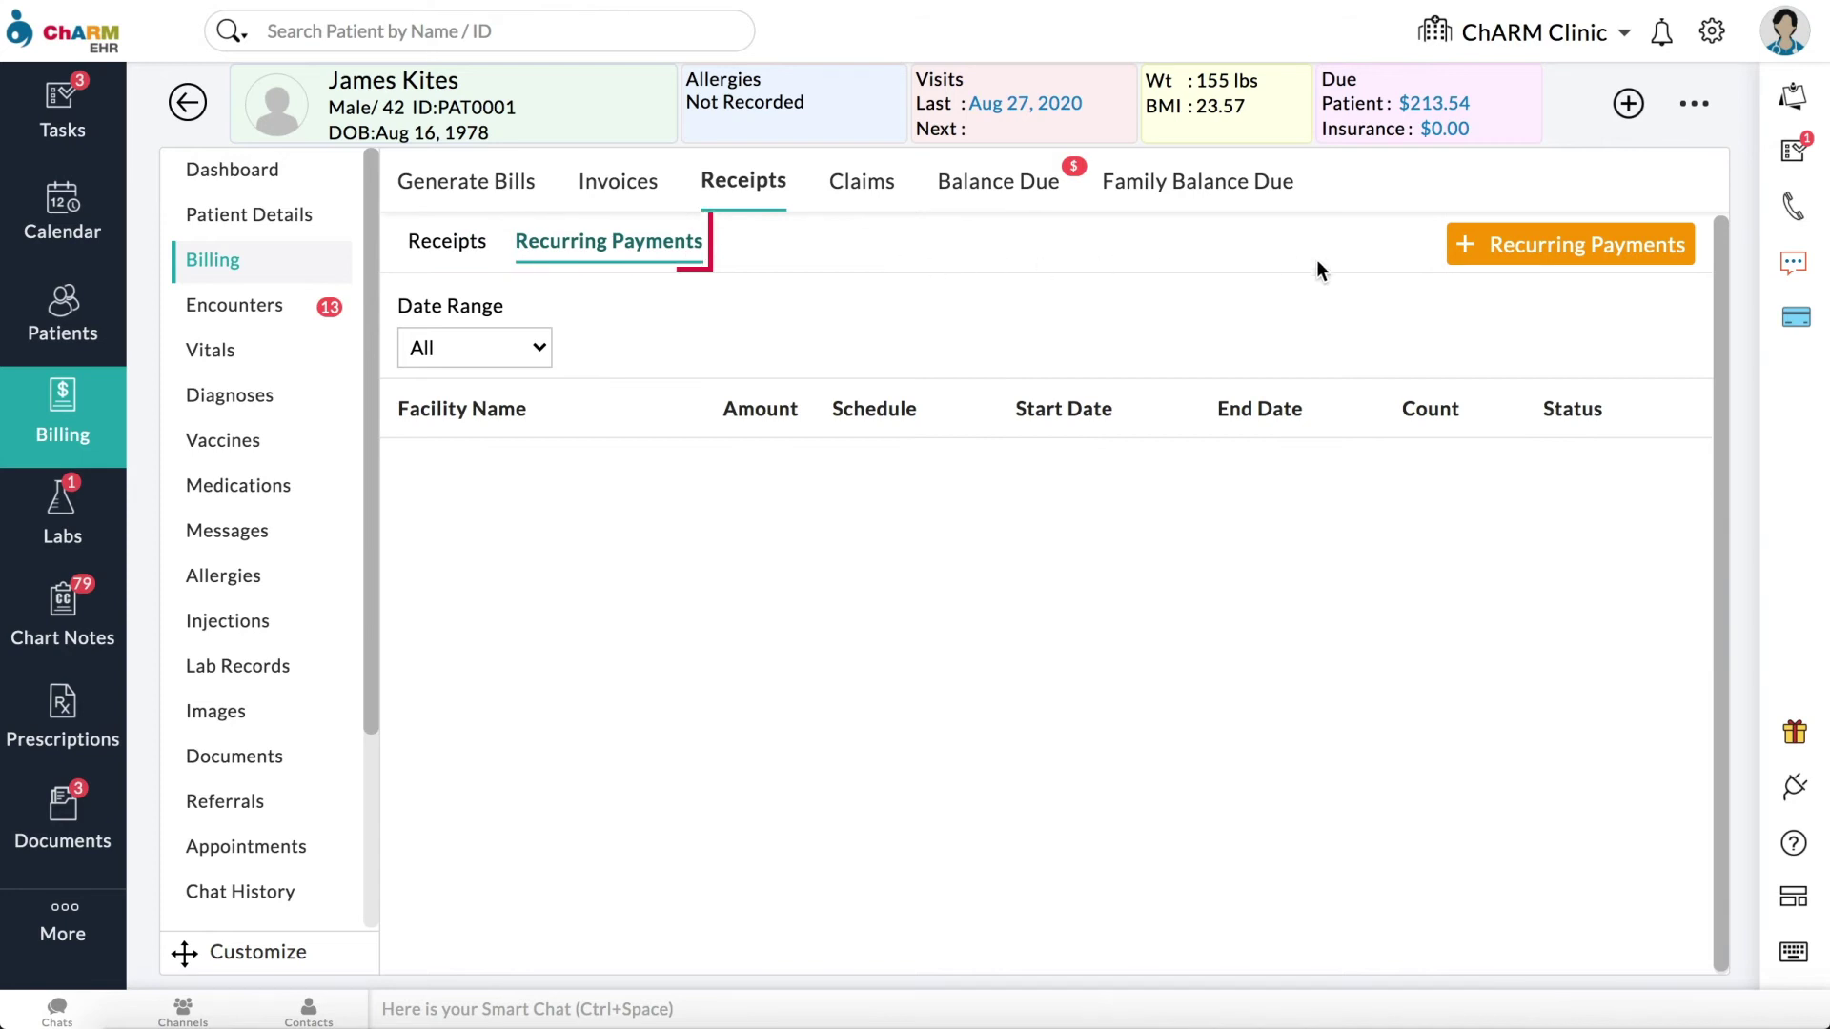
pyautogui.click(1493, 251)
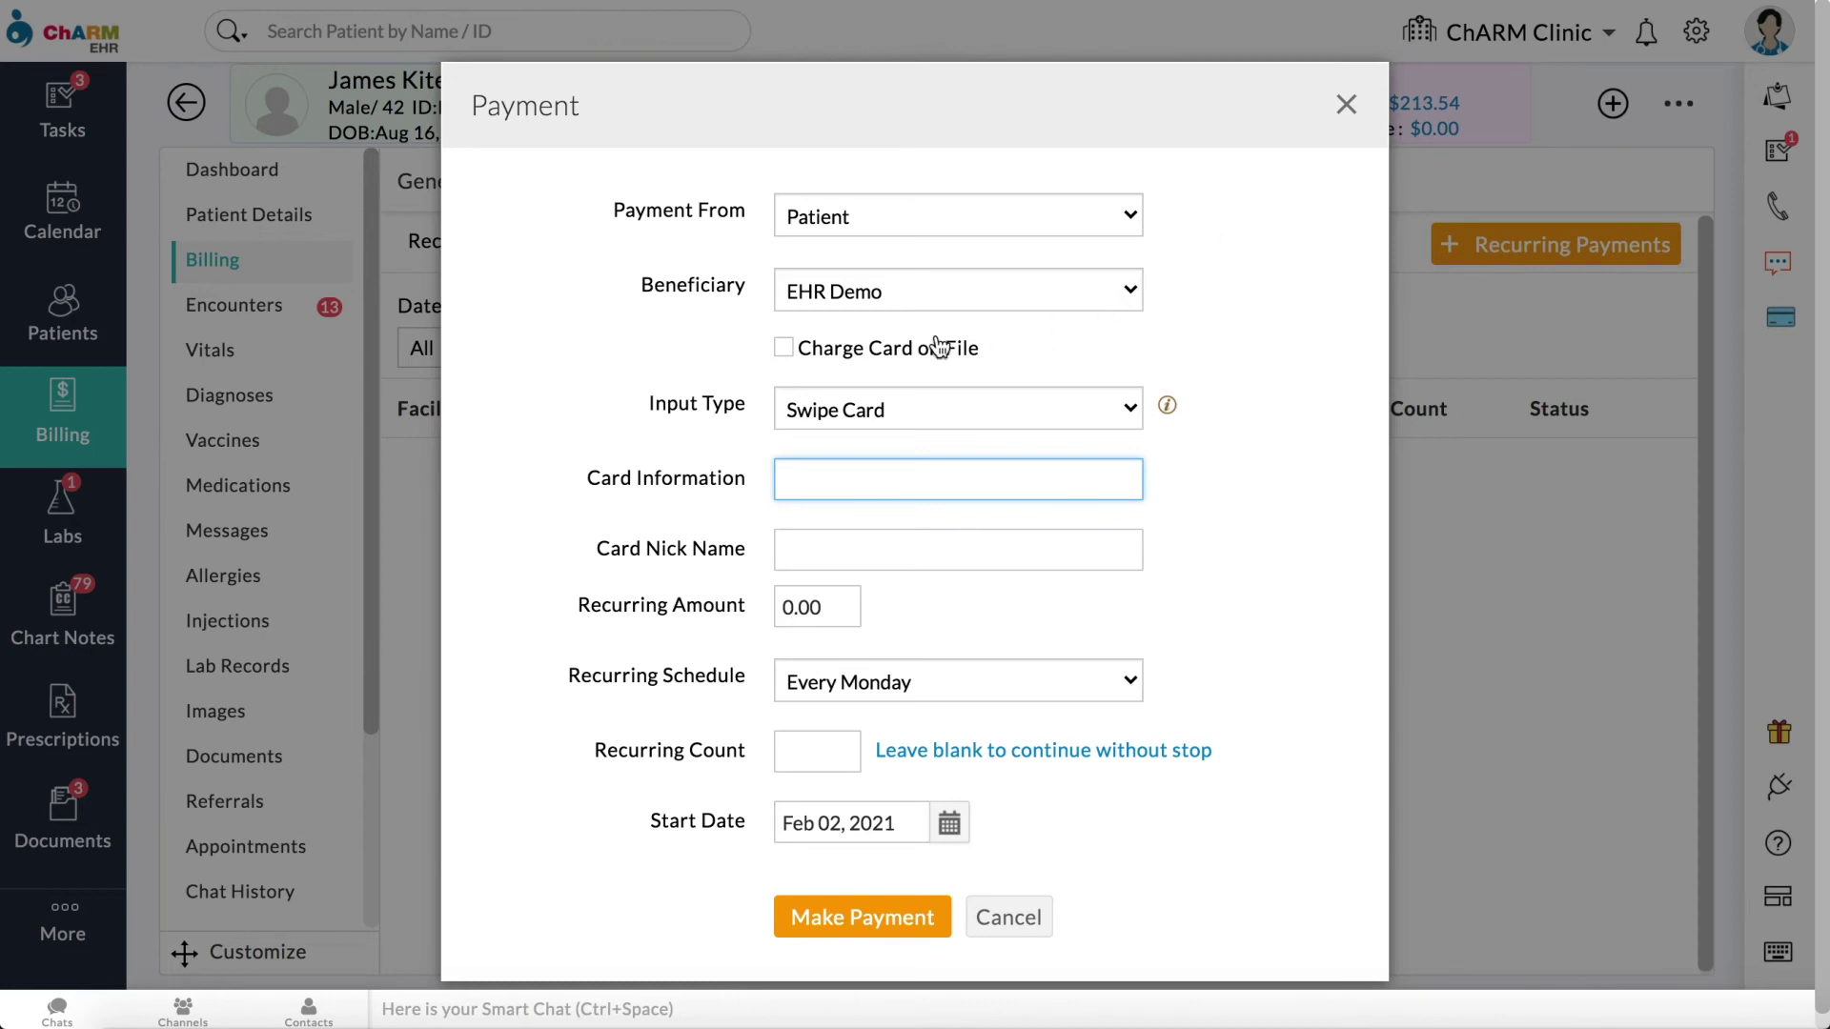
pyautogui.click(784, 349)
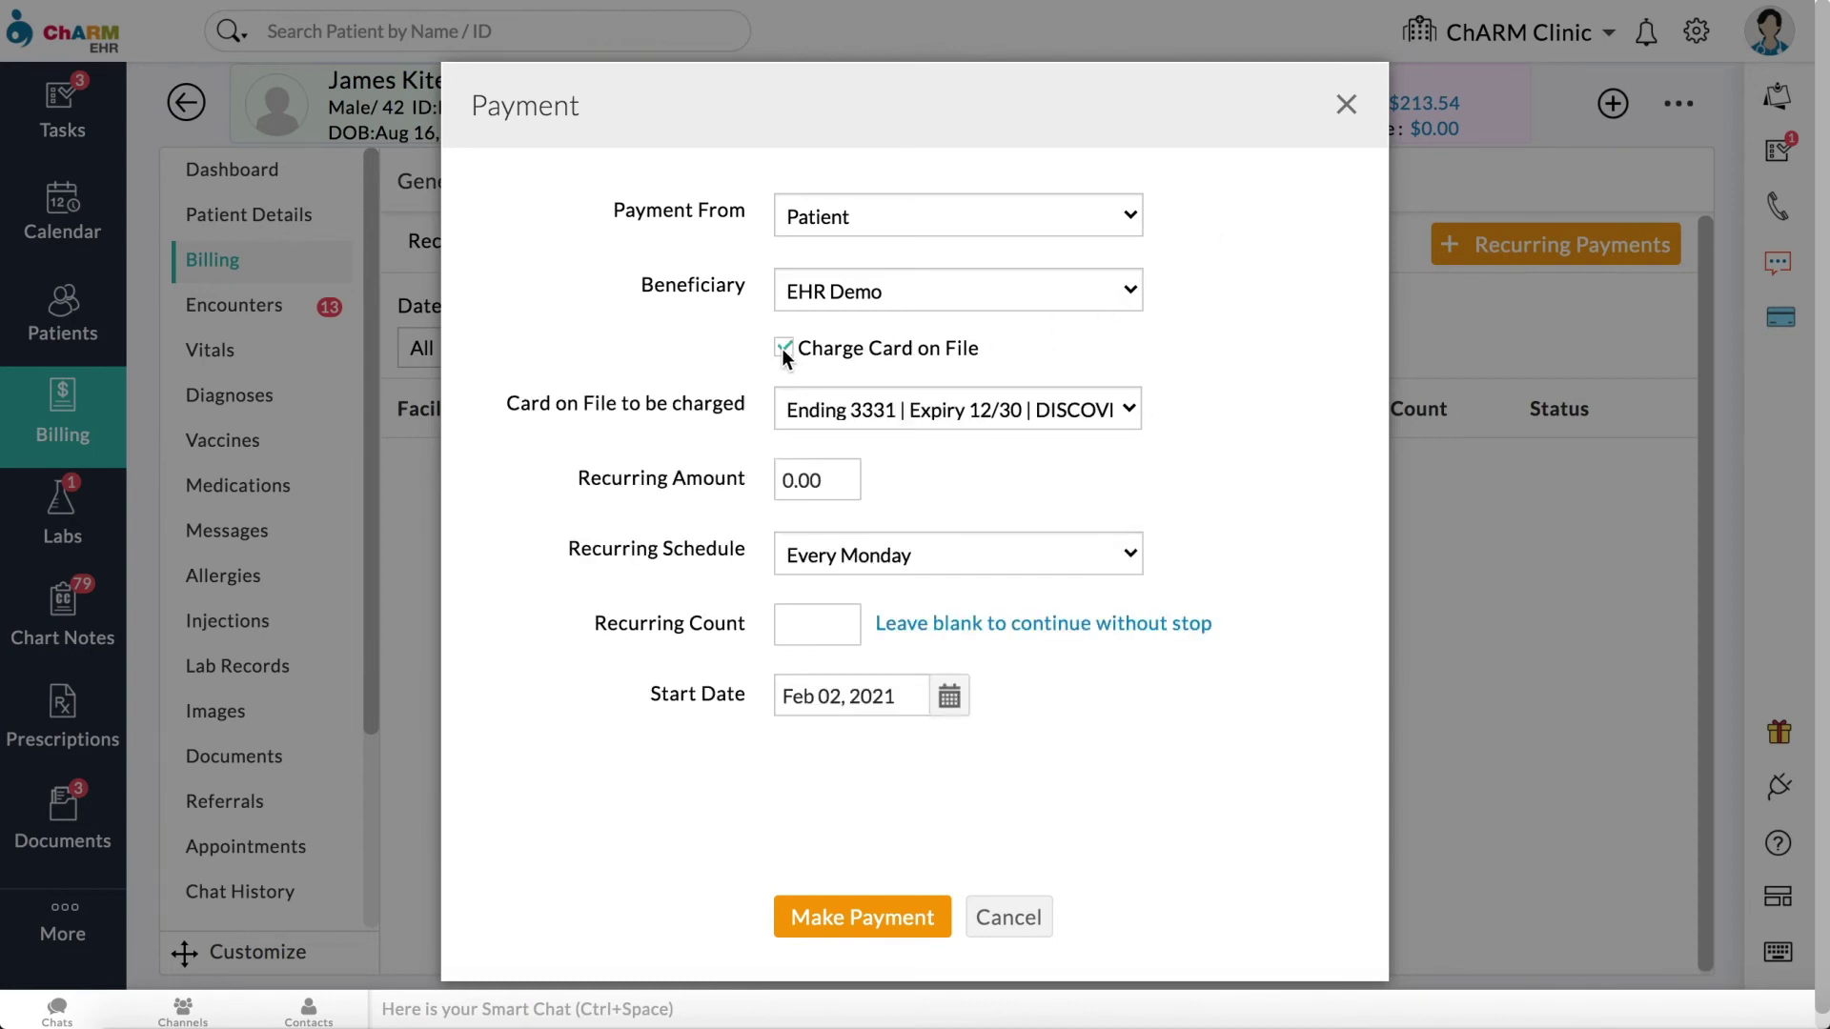
pyautogui.moveTo(825, 477); pyautogui.dragTo(751, 490)
pyautogui.write('50')
# Step: Schedule it for the 1st and 15th monthly, 3 payments, save, then cancel it
pyautogui.click(936, 553)
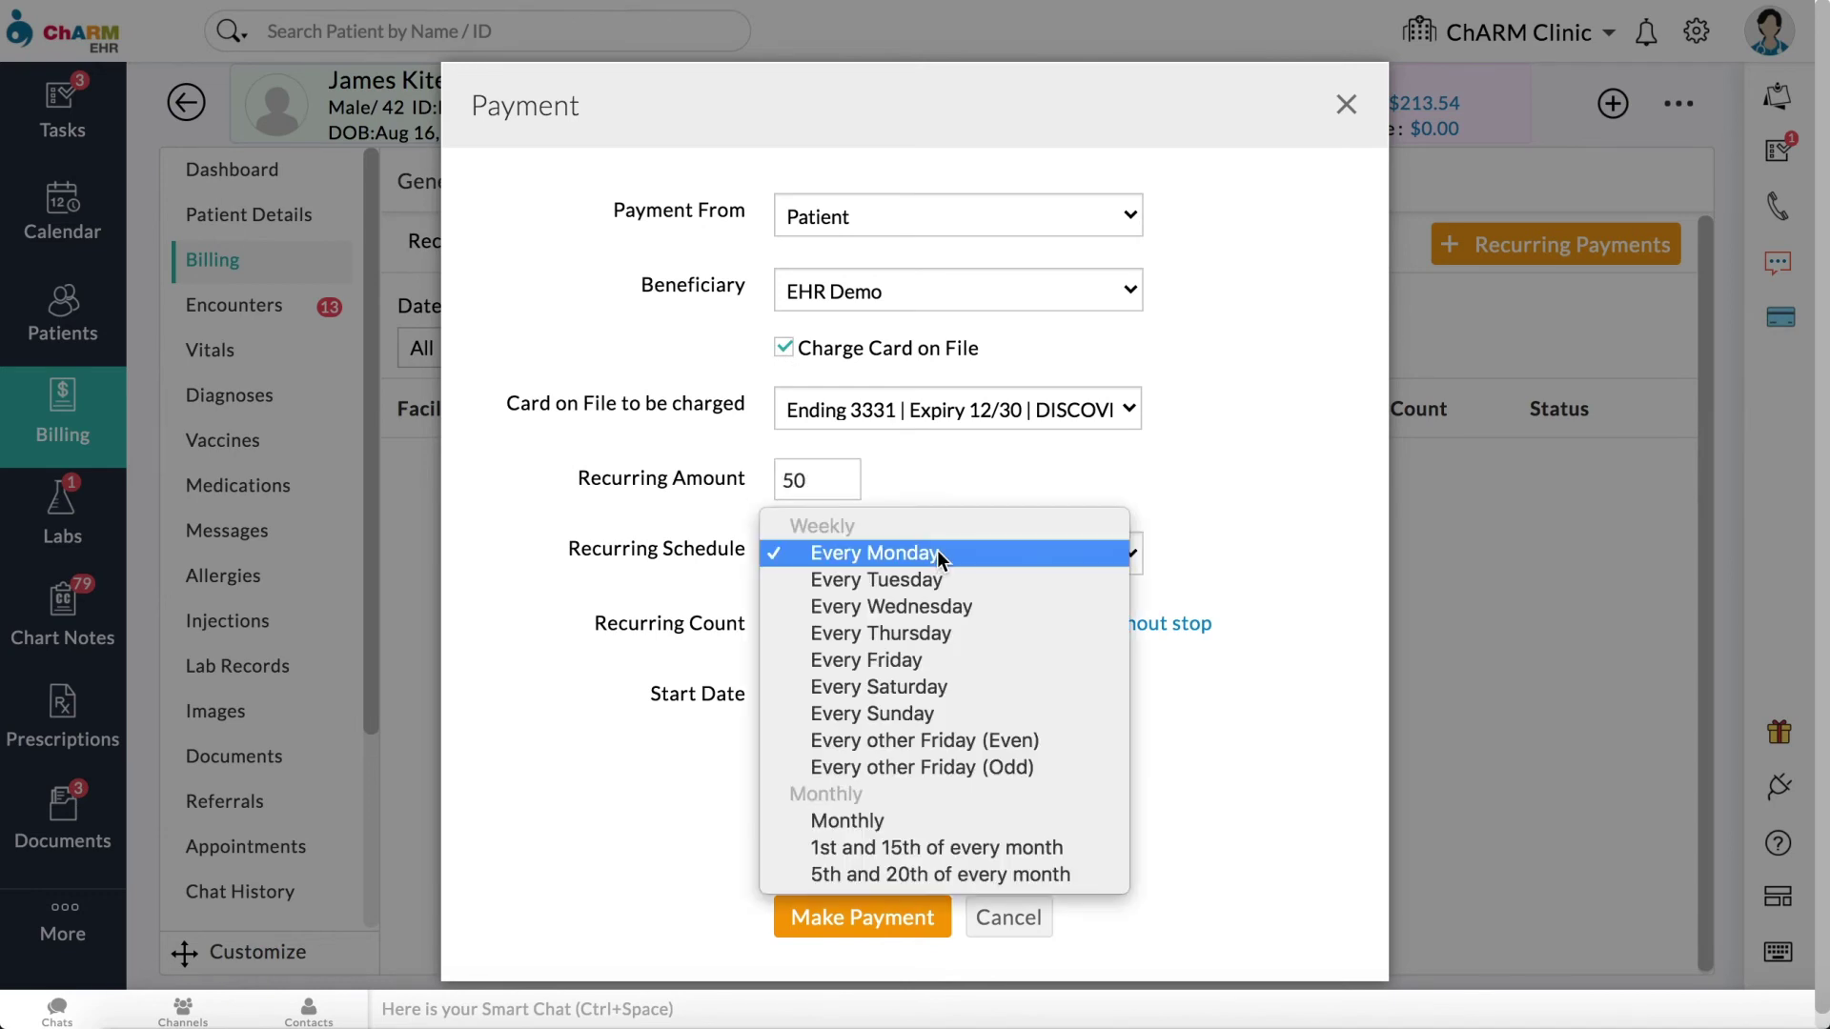
pyautogui.click(886, 847)
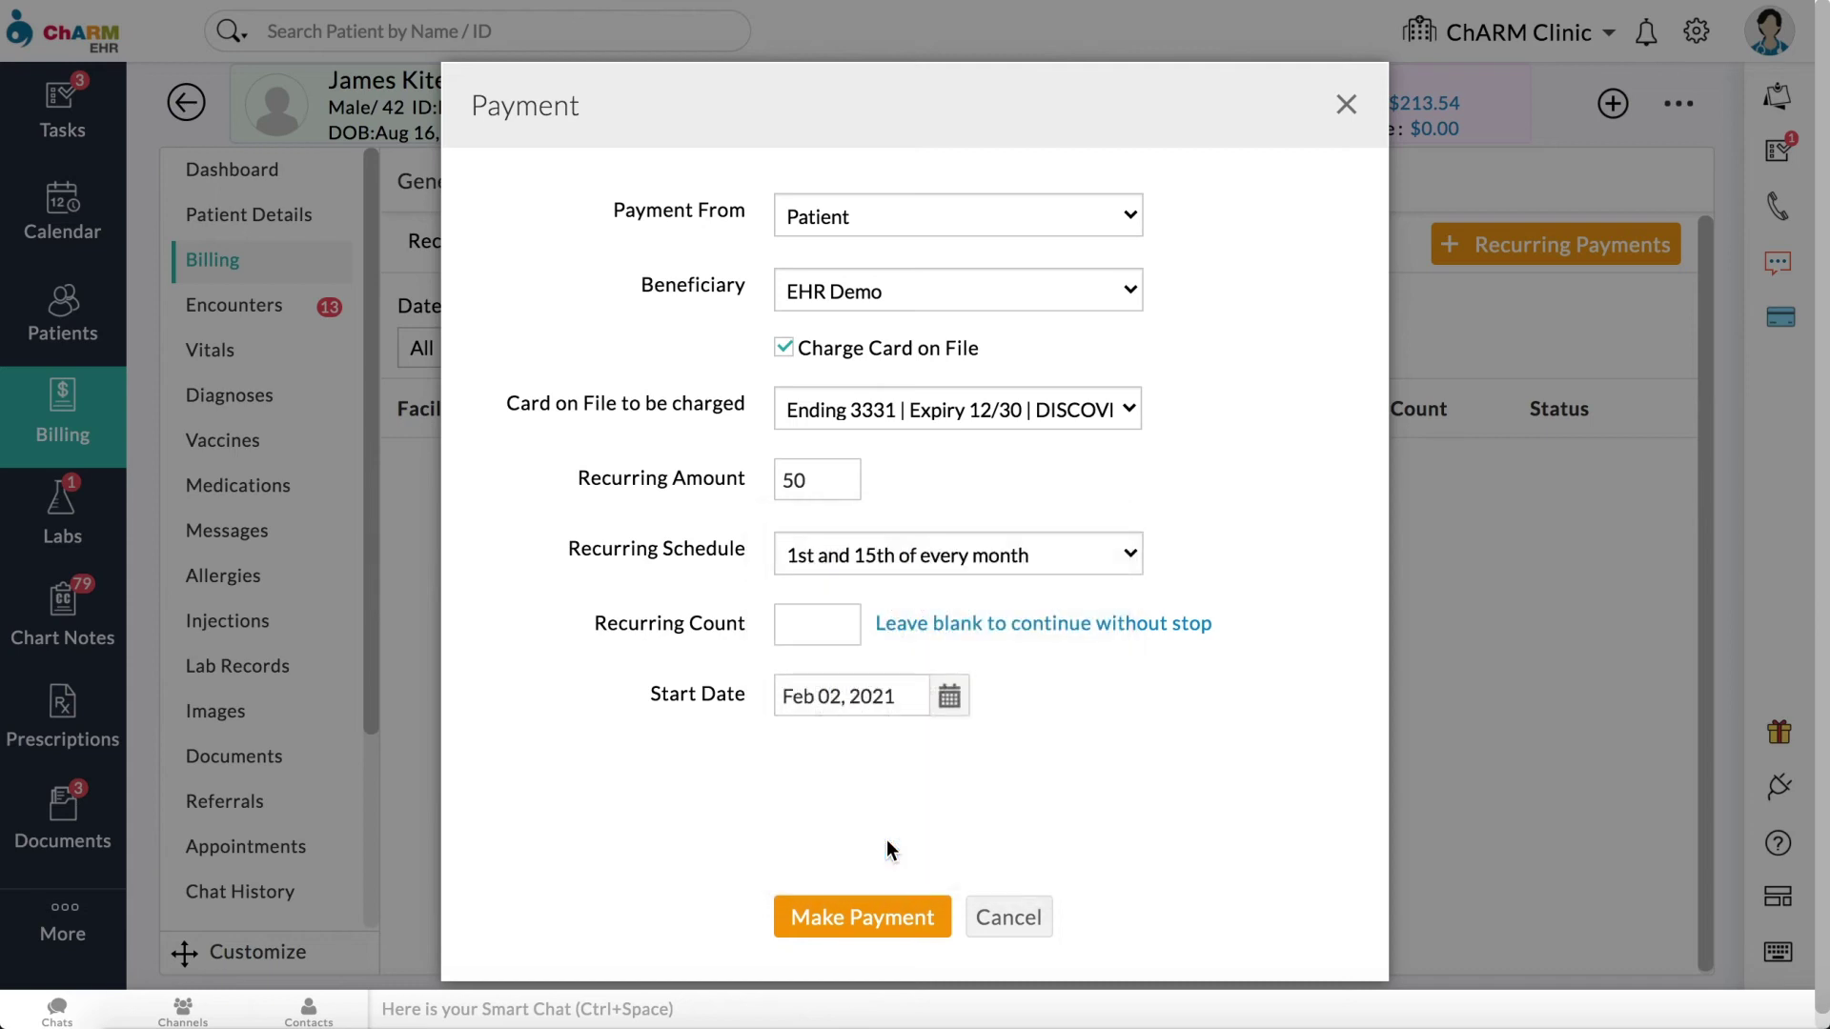
pyautogui.click(827, 615)
pyautogui.write('3')
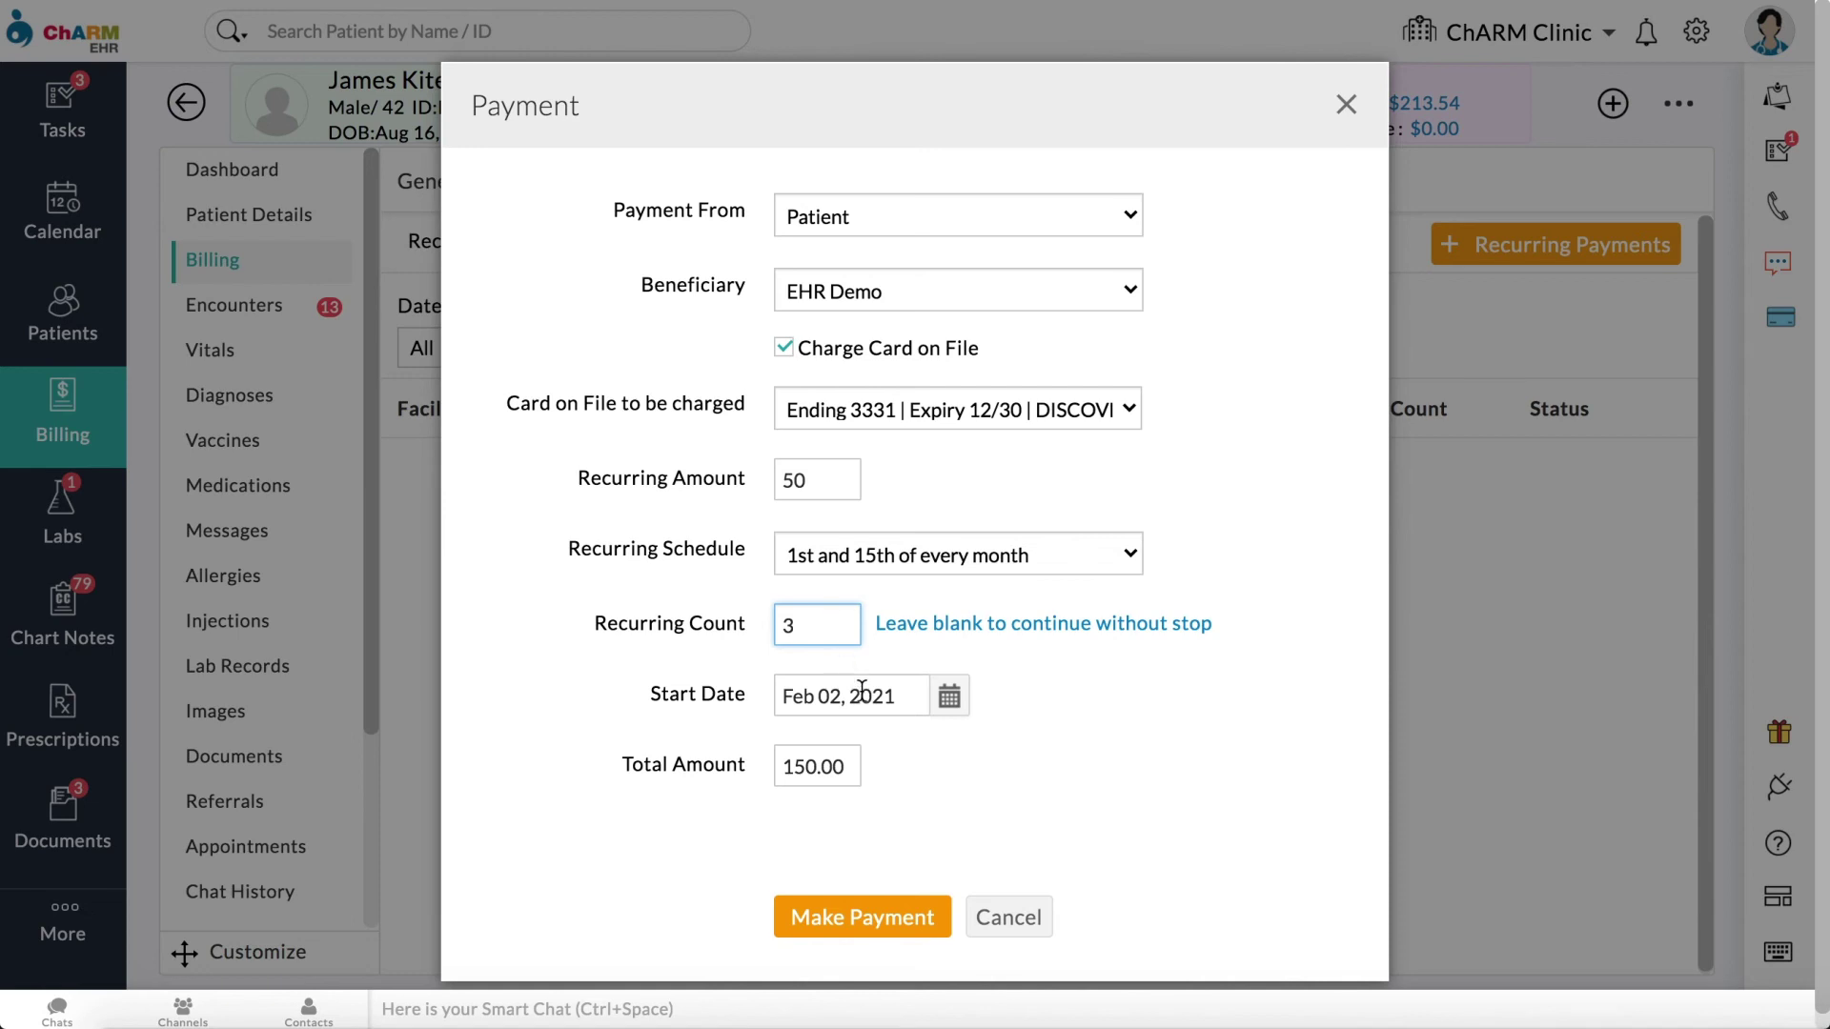
pyautogui.click(910, 930)
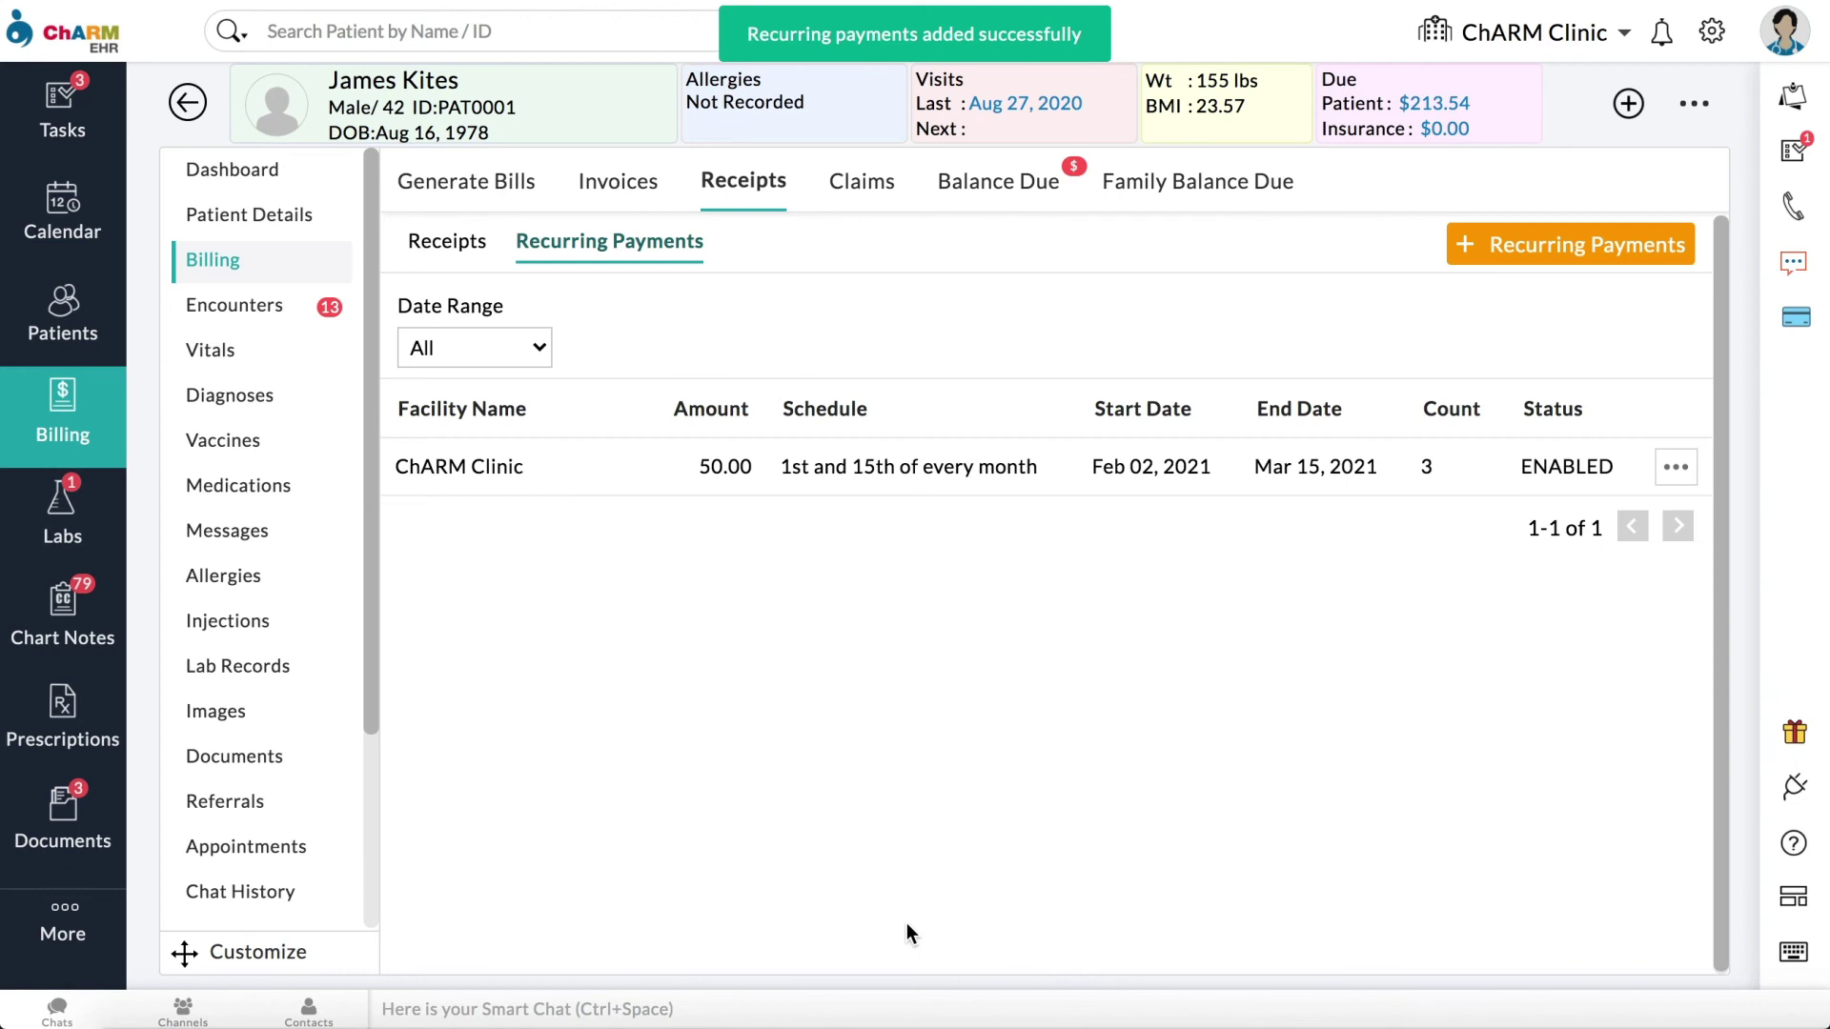
pyautogui.click(1675, 466)
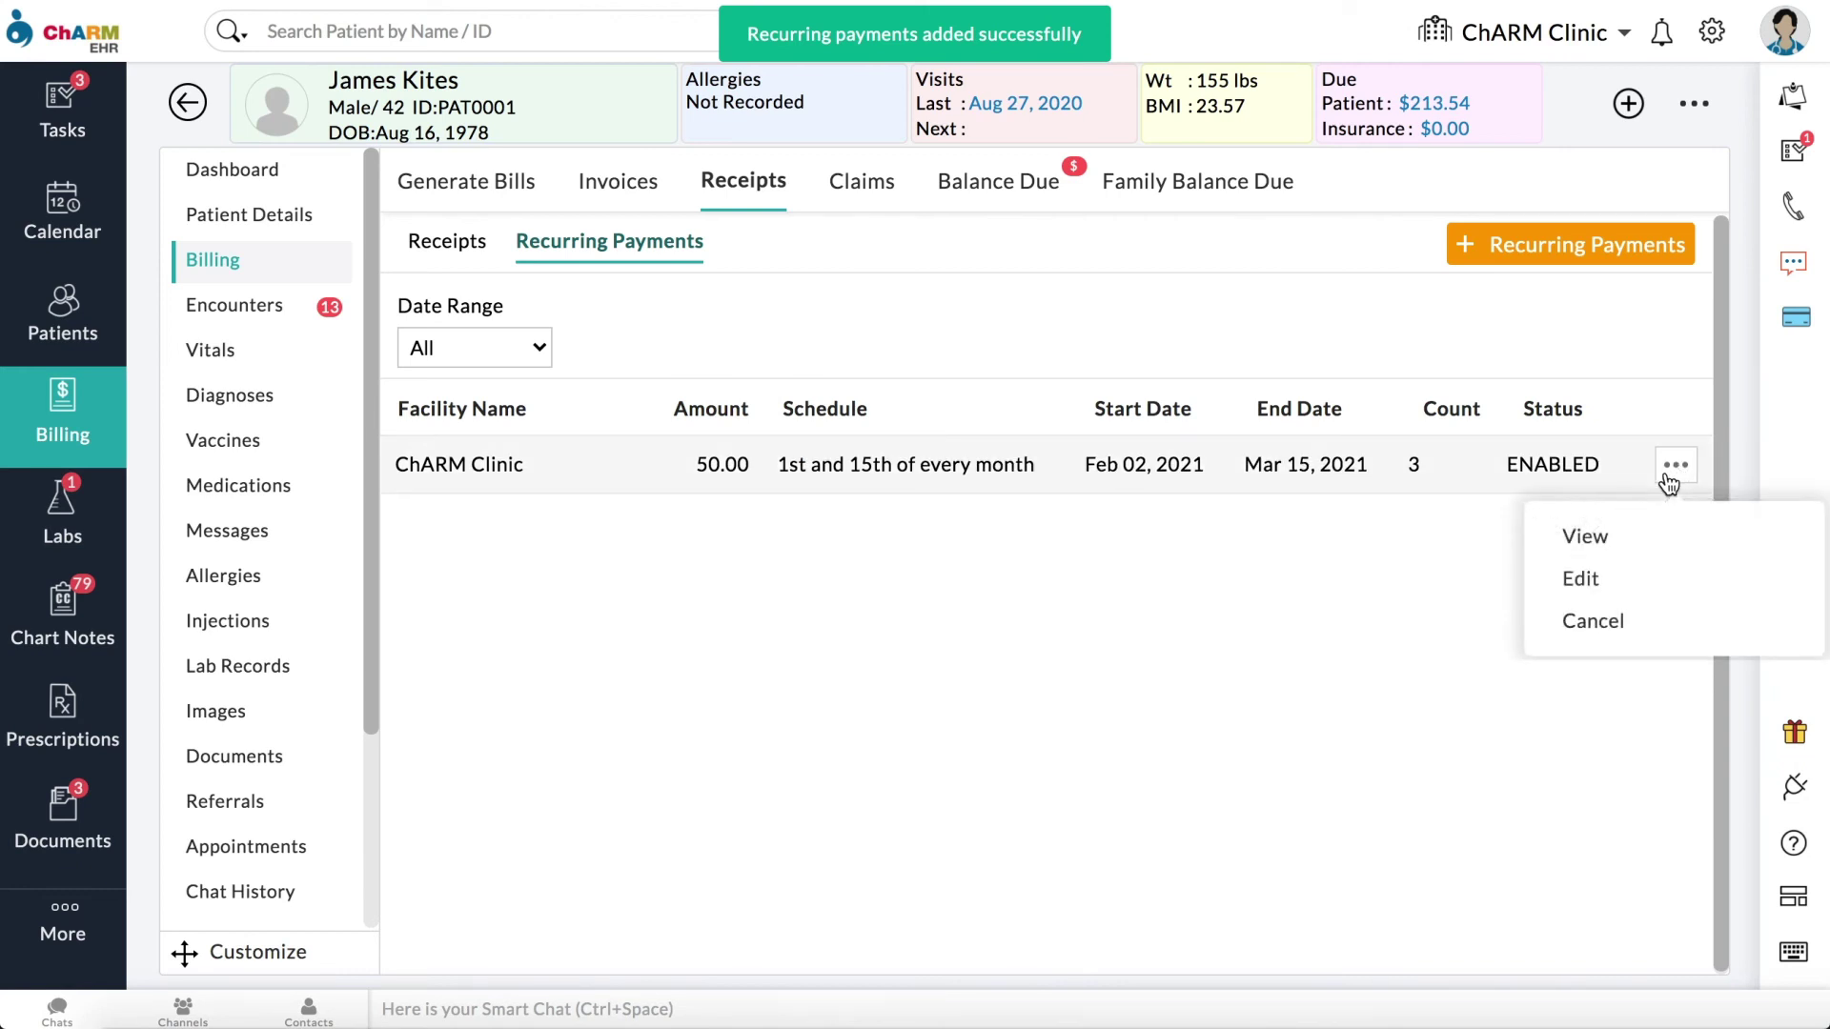
pyautogui.click(1608, 622)
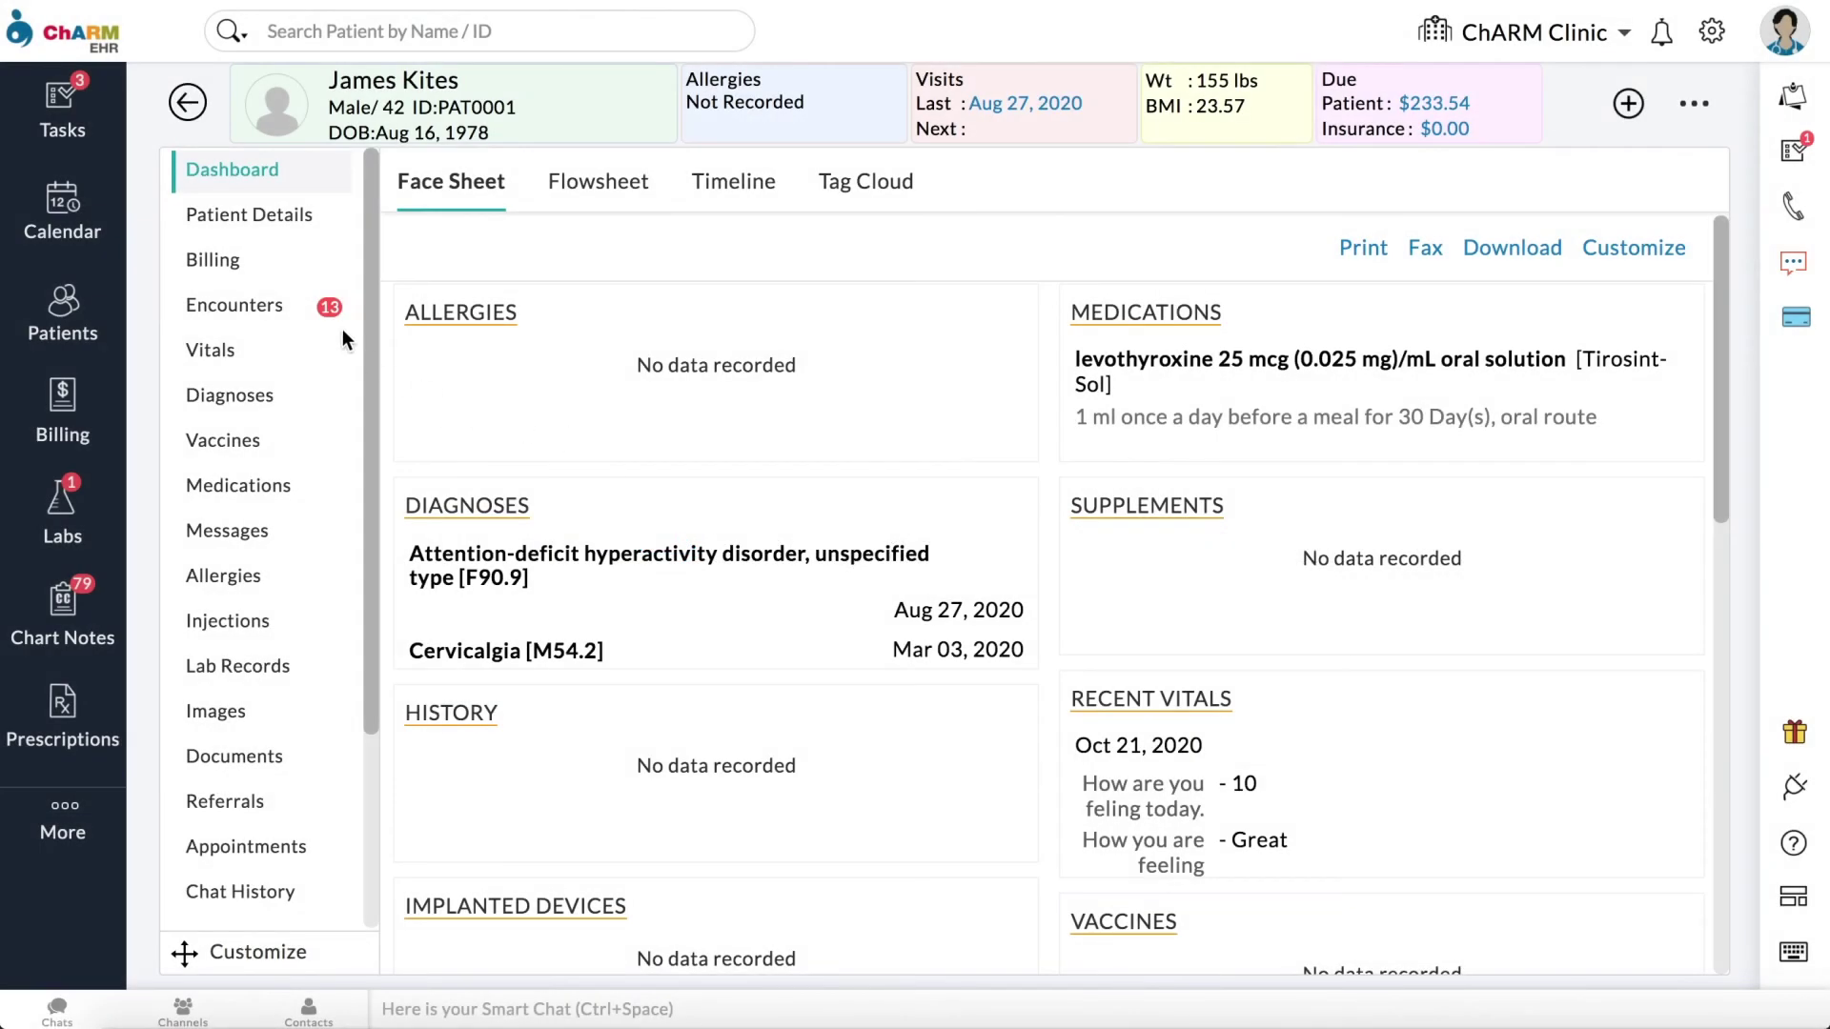
# Step: Start sending invoice INV78 from the patient's Billing > Invoices list
pyautogui.click(227, 261)
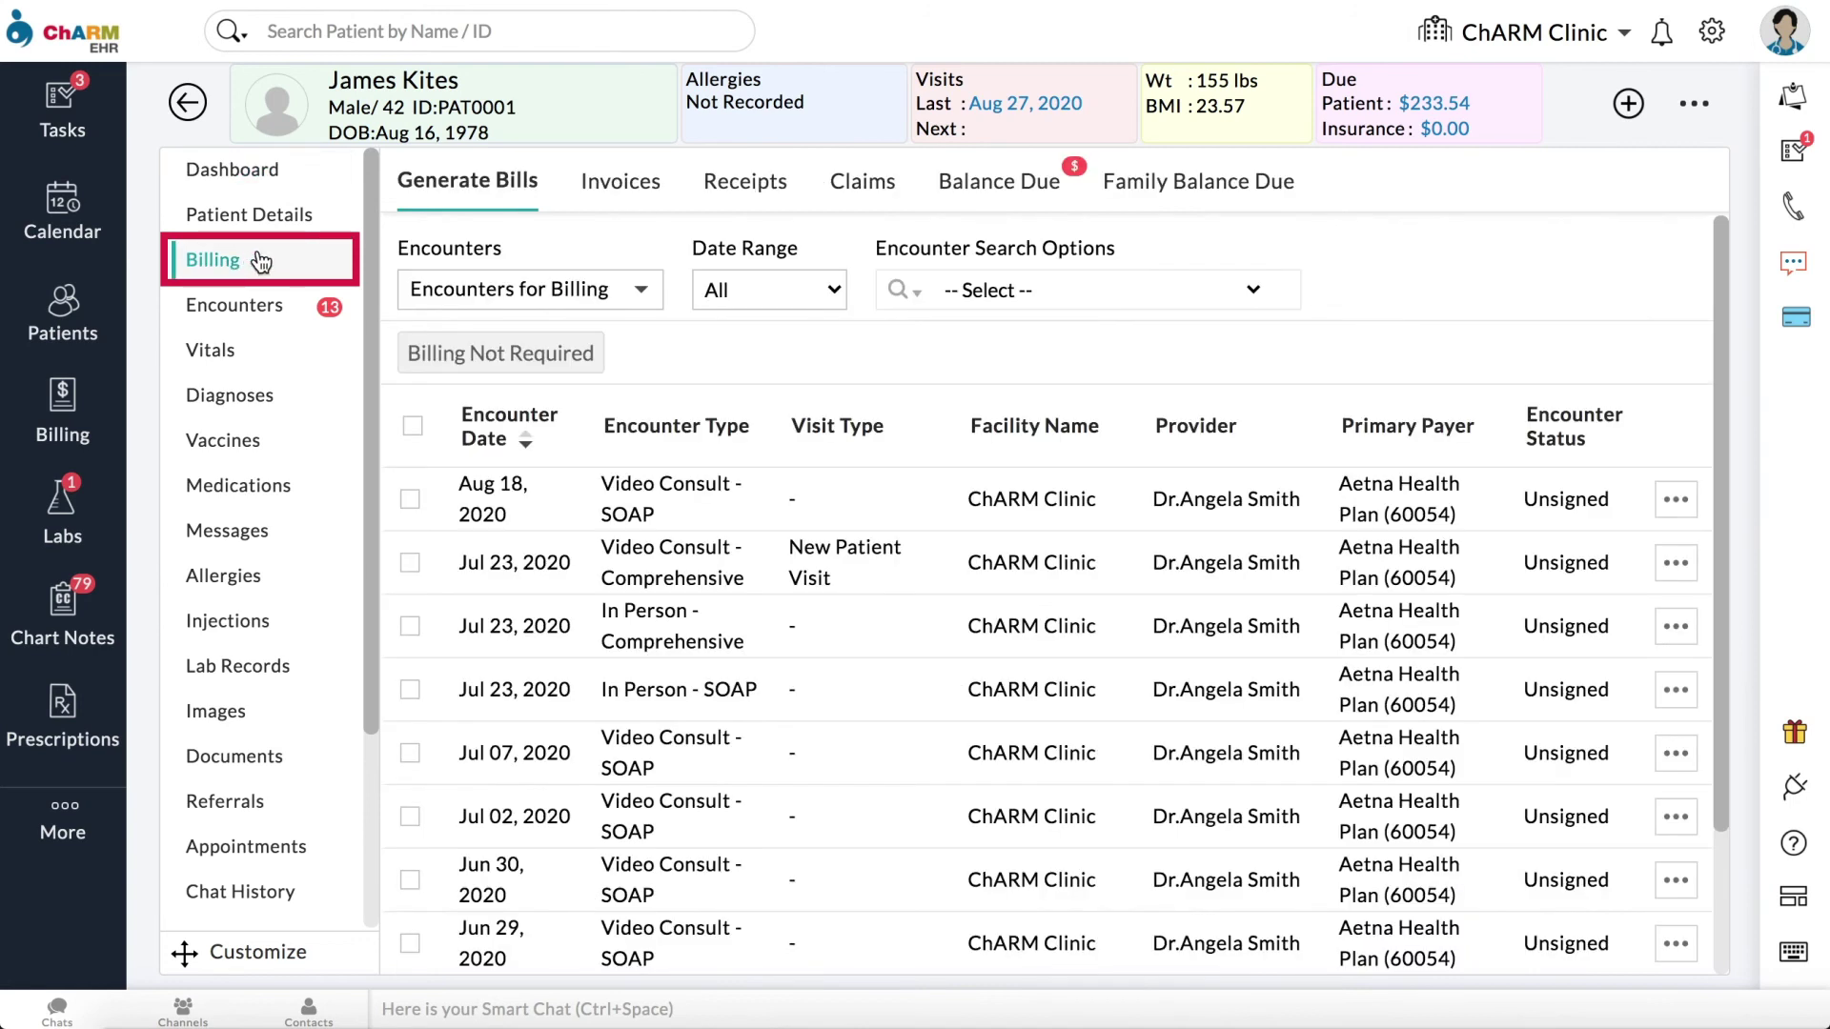
pyautogui.click(615, 191)
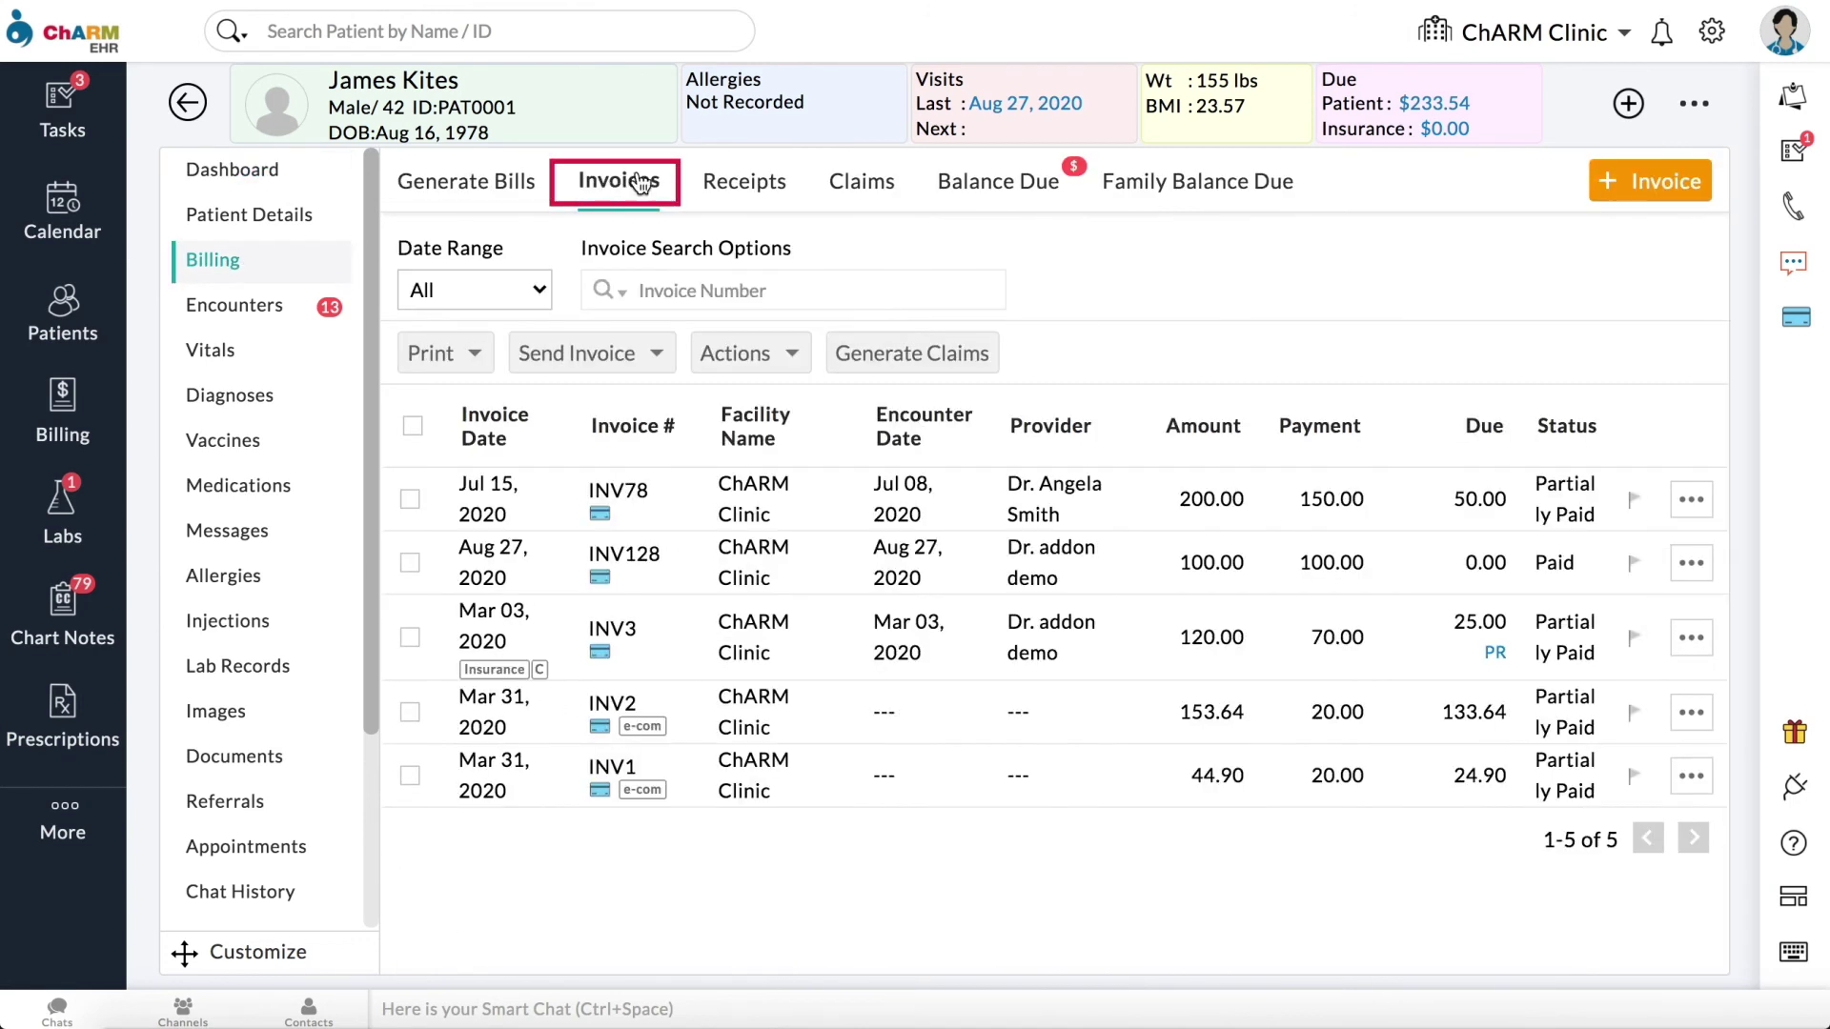
pyautogui.click(1691, 500)
pyautogui.click(1528, 421)
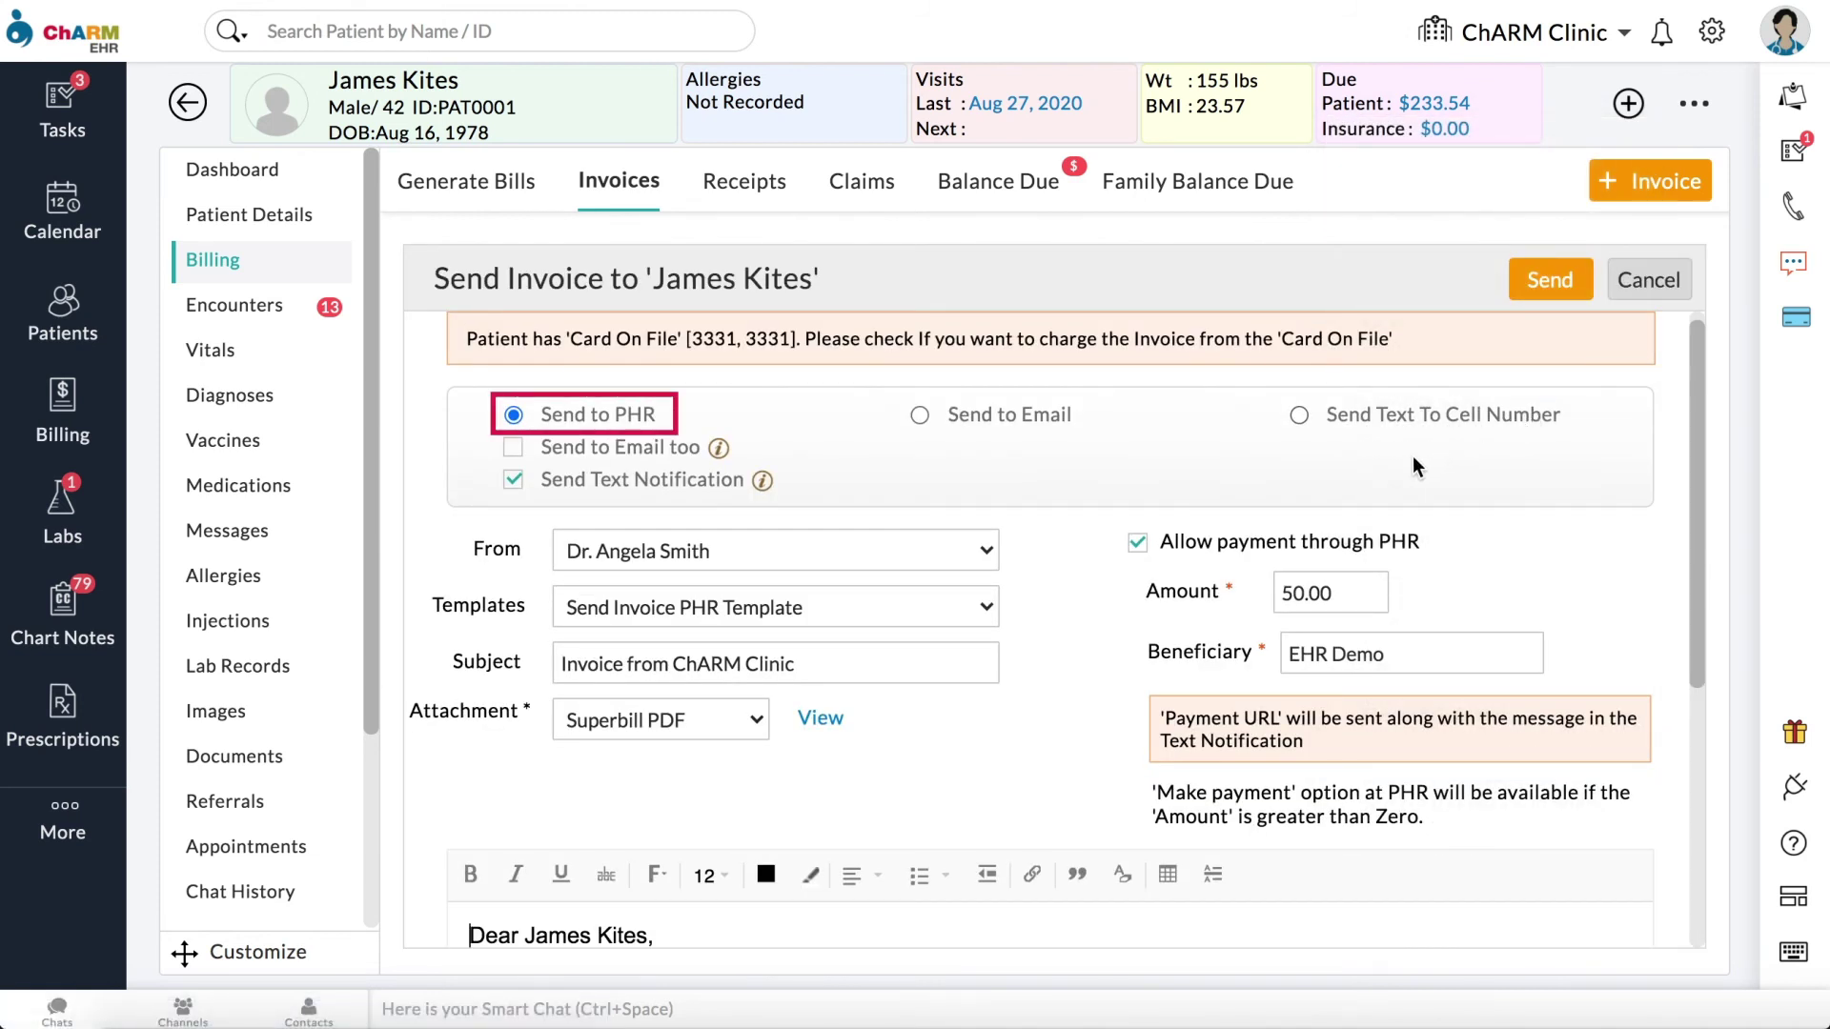
# Step: Send the invoice by email using the Payment Link email template
pyautogui.scroll(-1, 1113, 597)
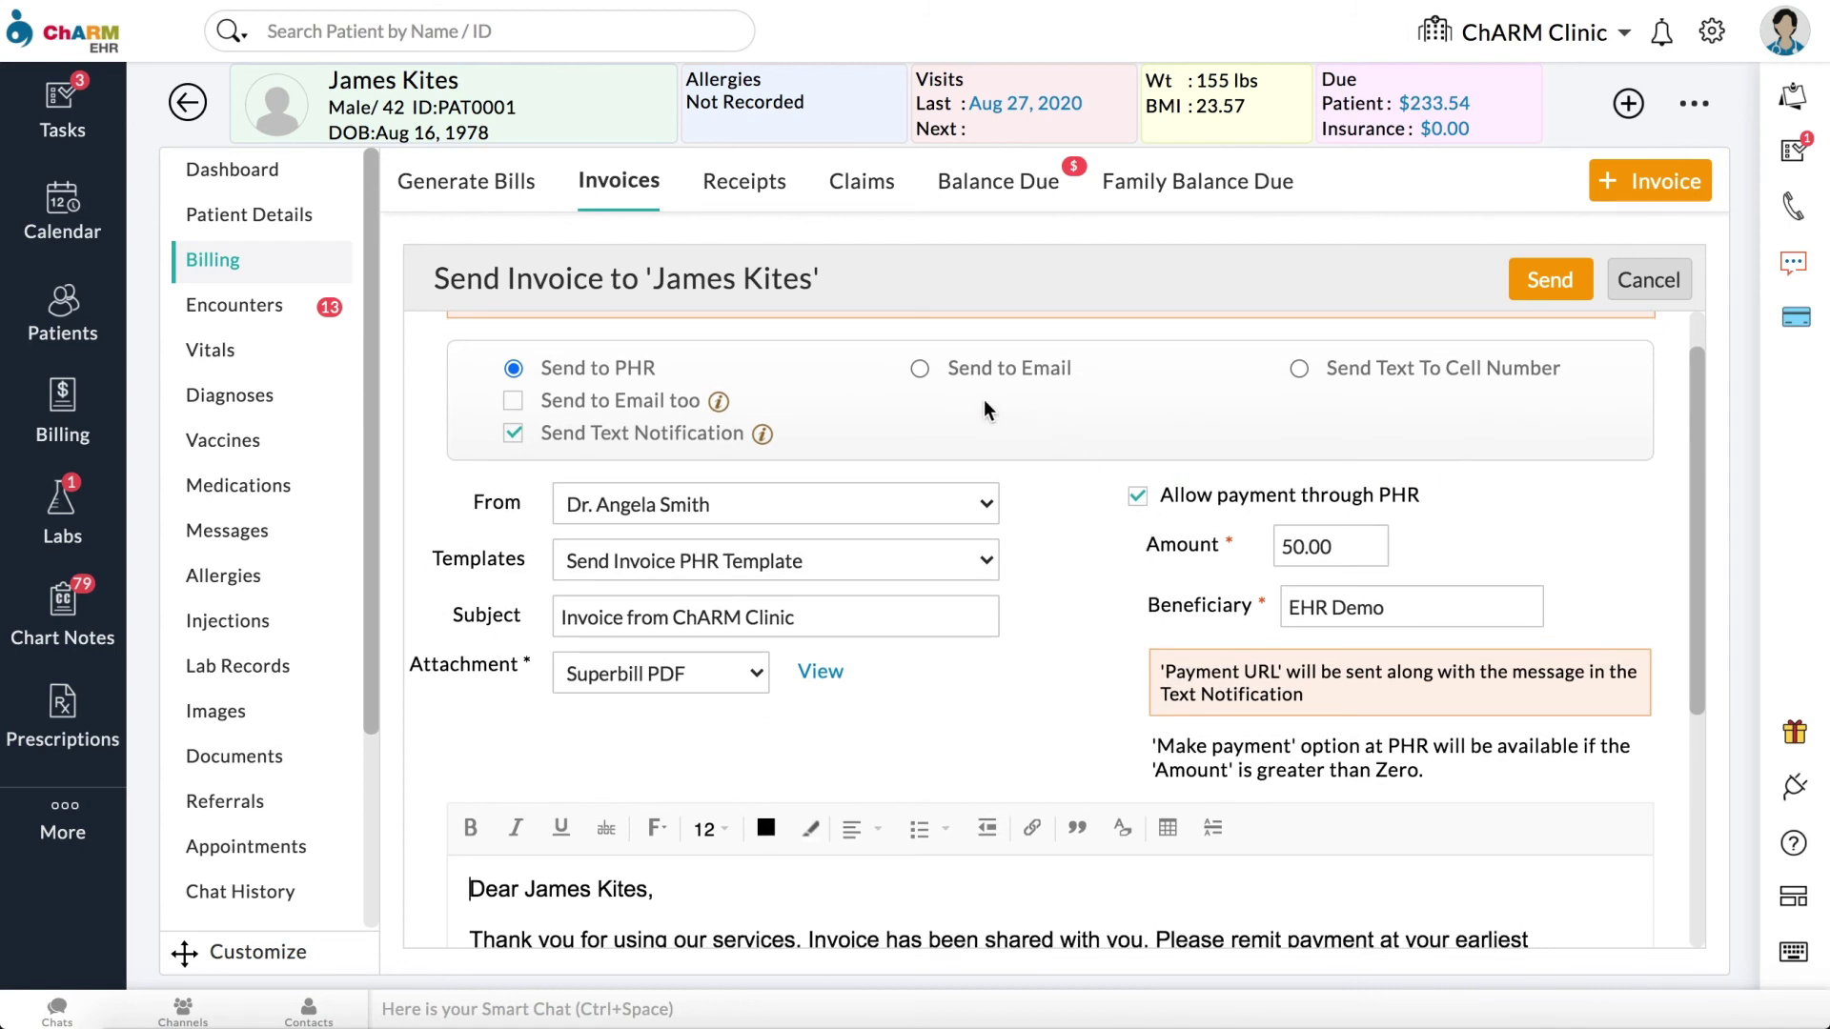
pyautogui.click(919, 371)
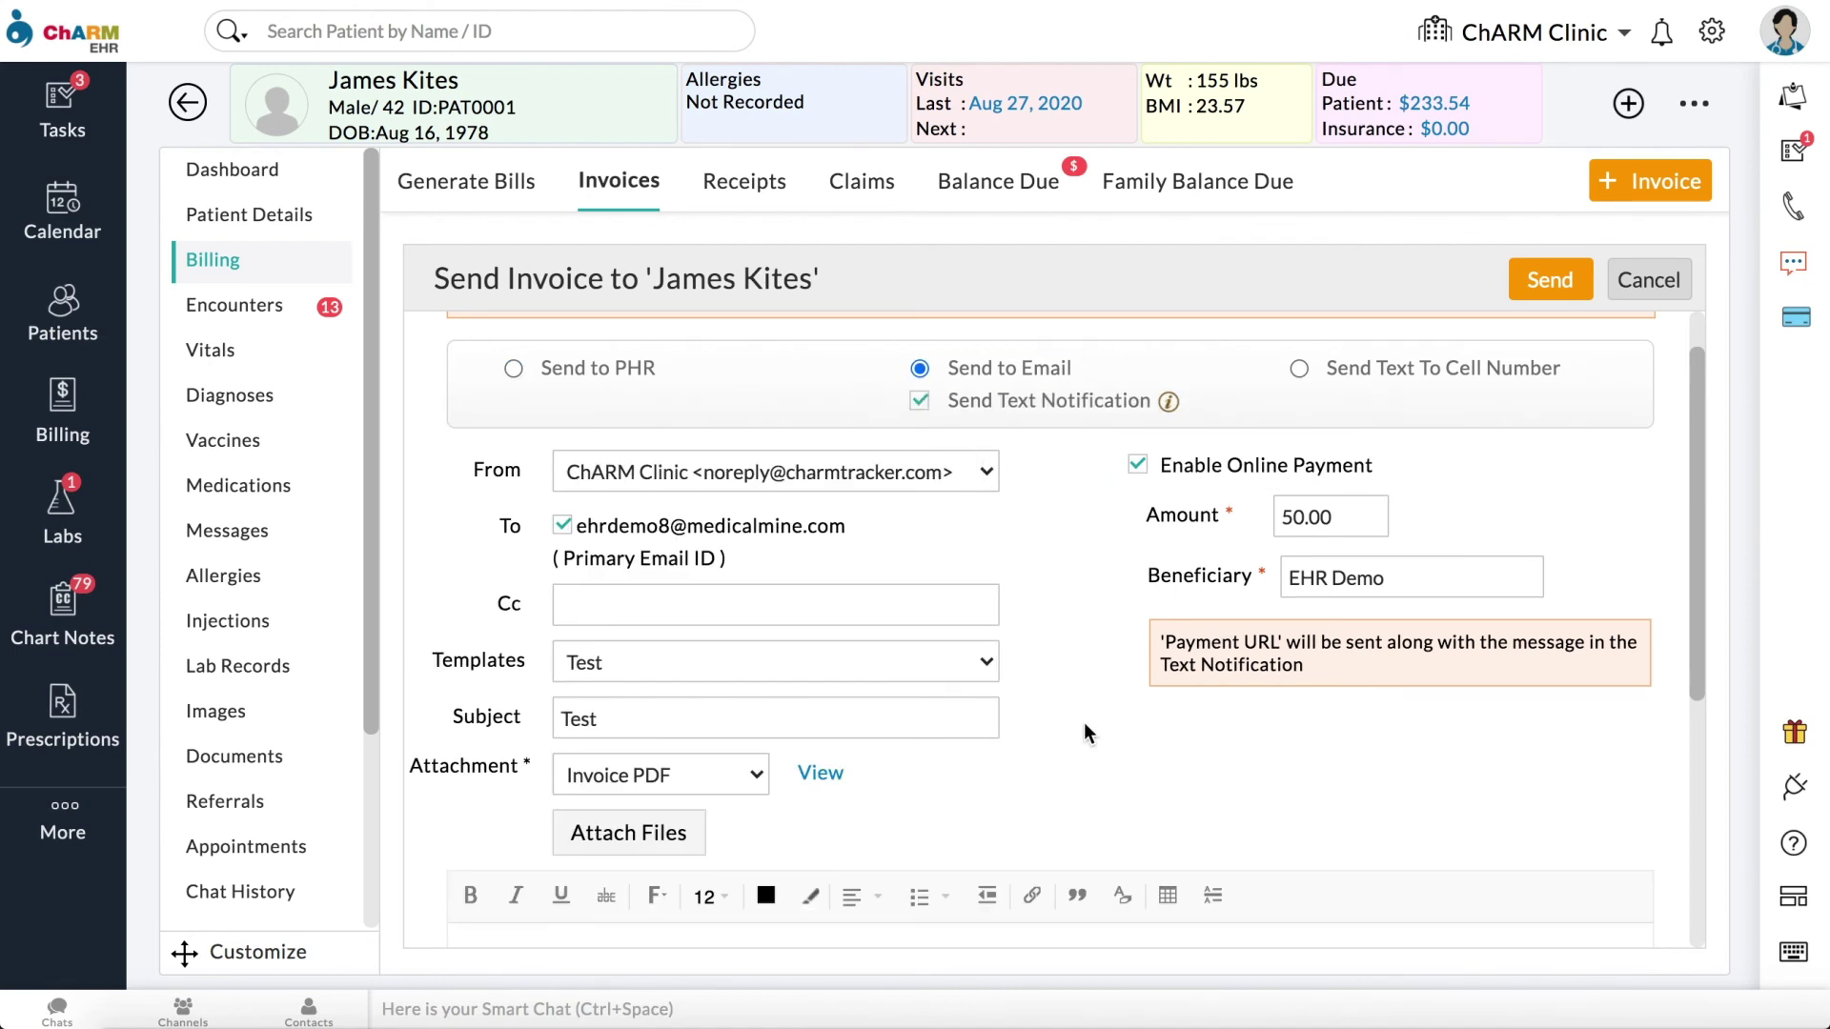
pyautogui.click(934, 671)
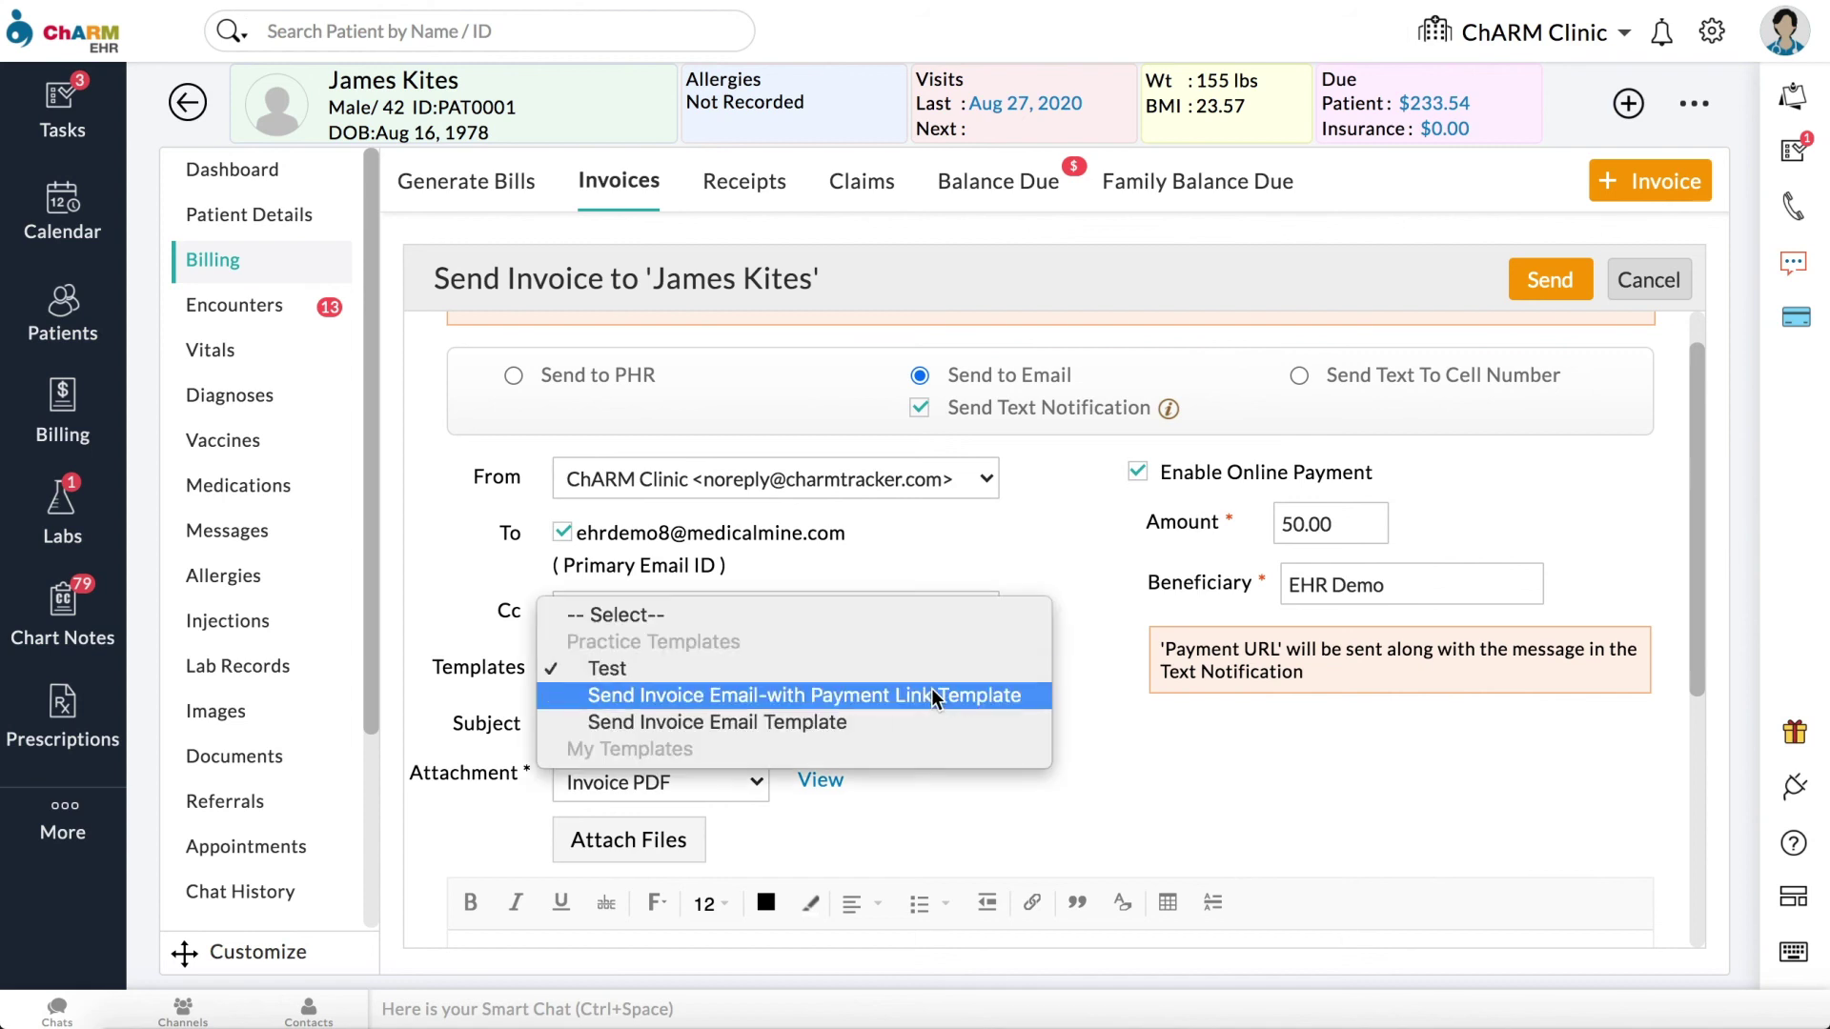
pyautogui.click(934, 695)
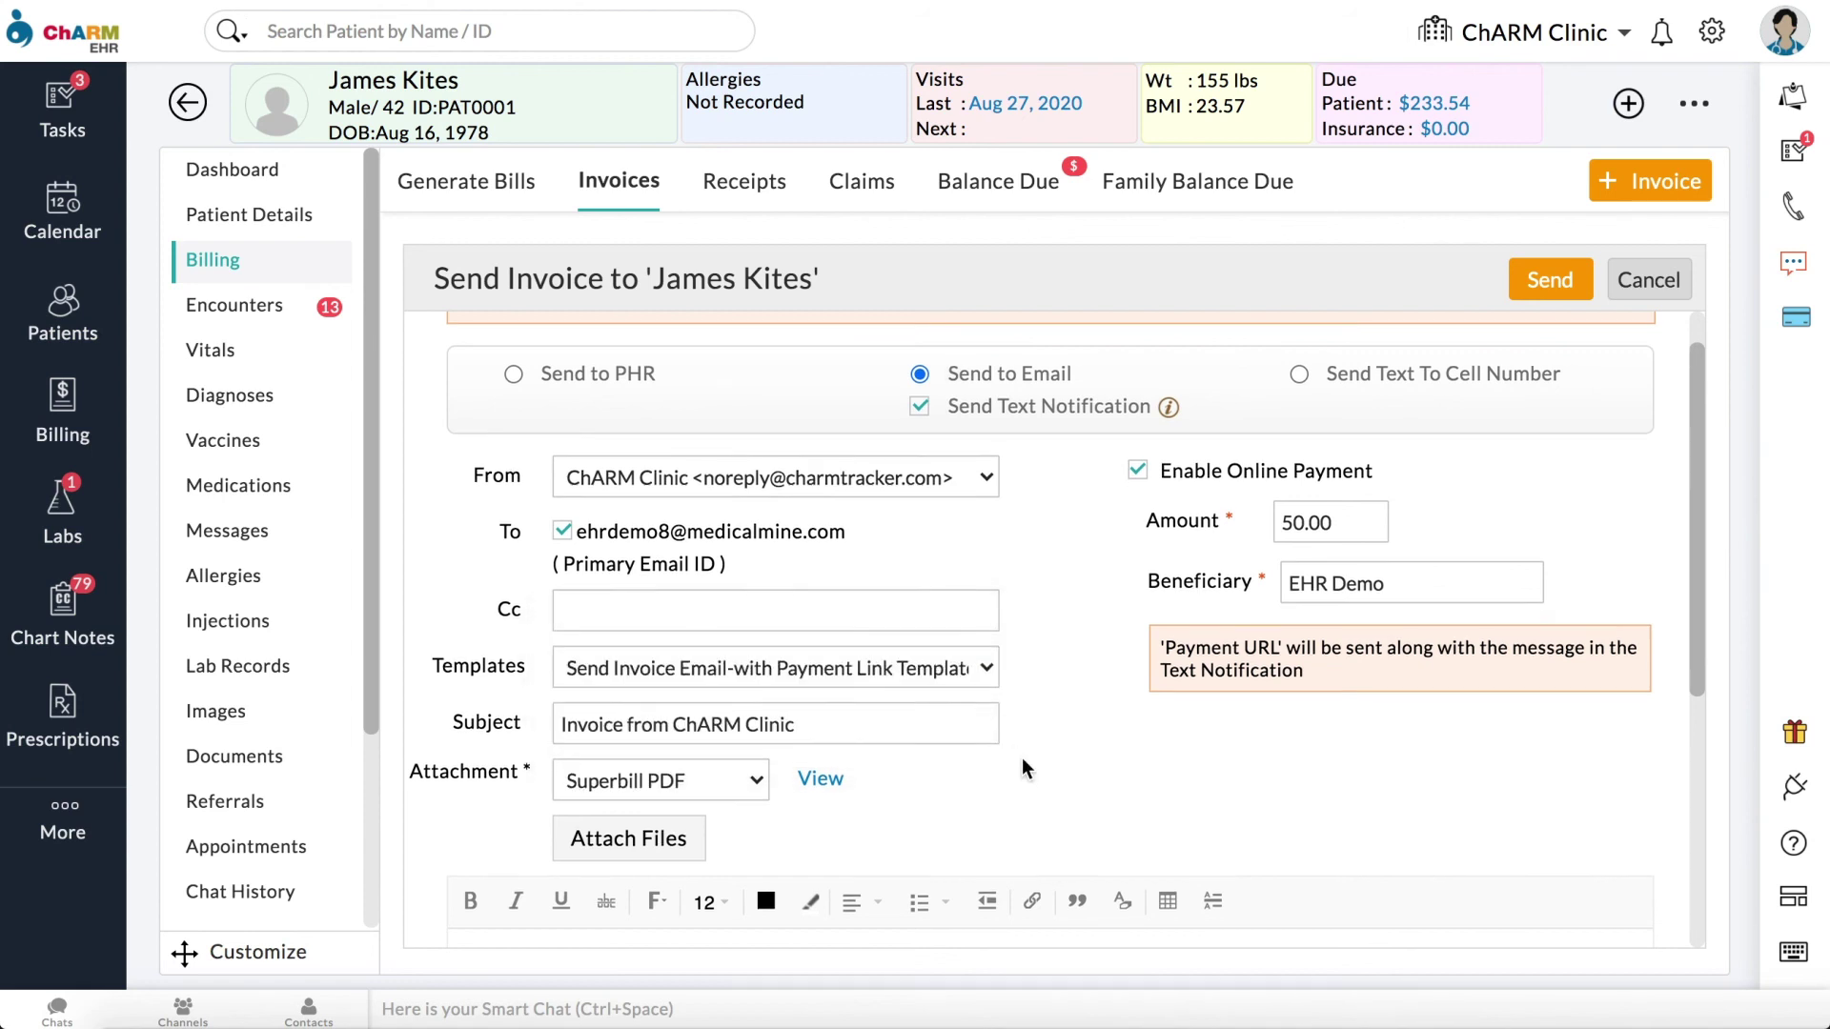
pyautogui.scroll(-3, 1021, 758)
pyautogui.scroll(-3, 1022, 758)
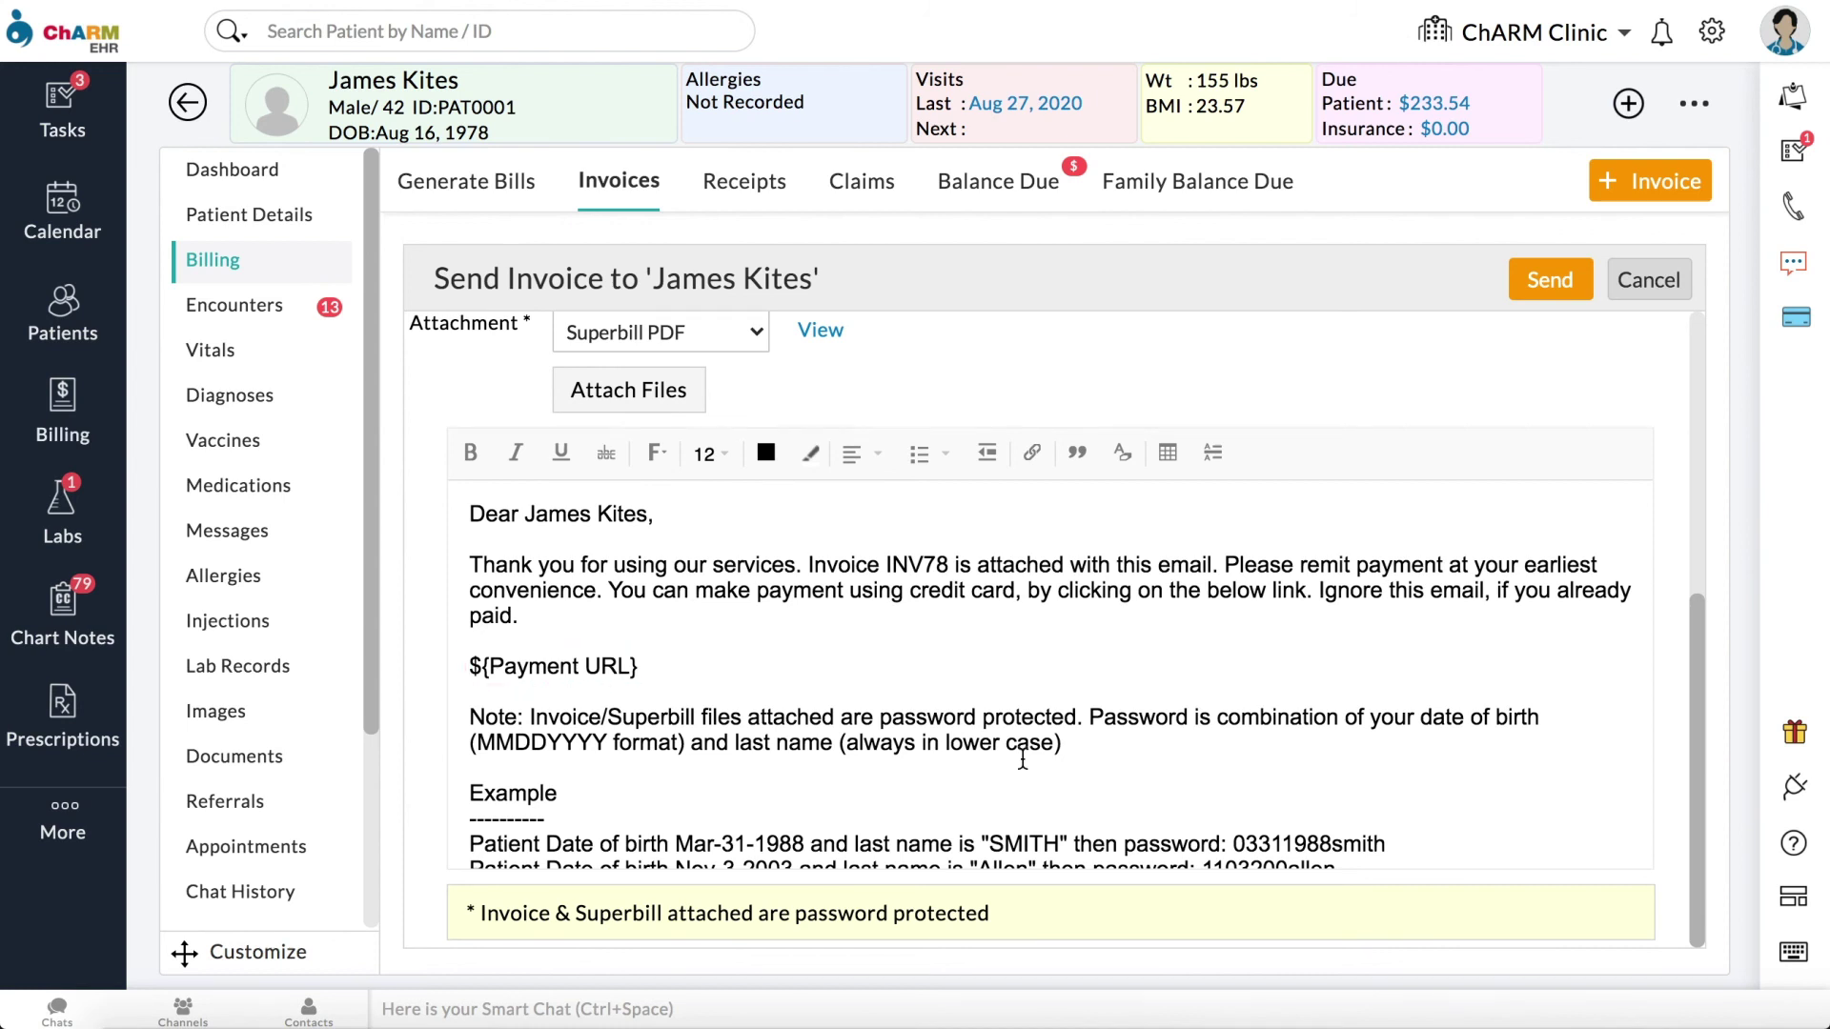
pyautogui.scroll(-4, 1022, 759)
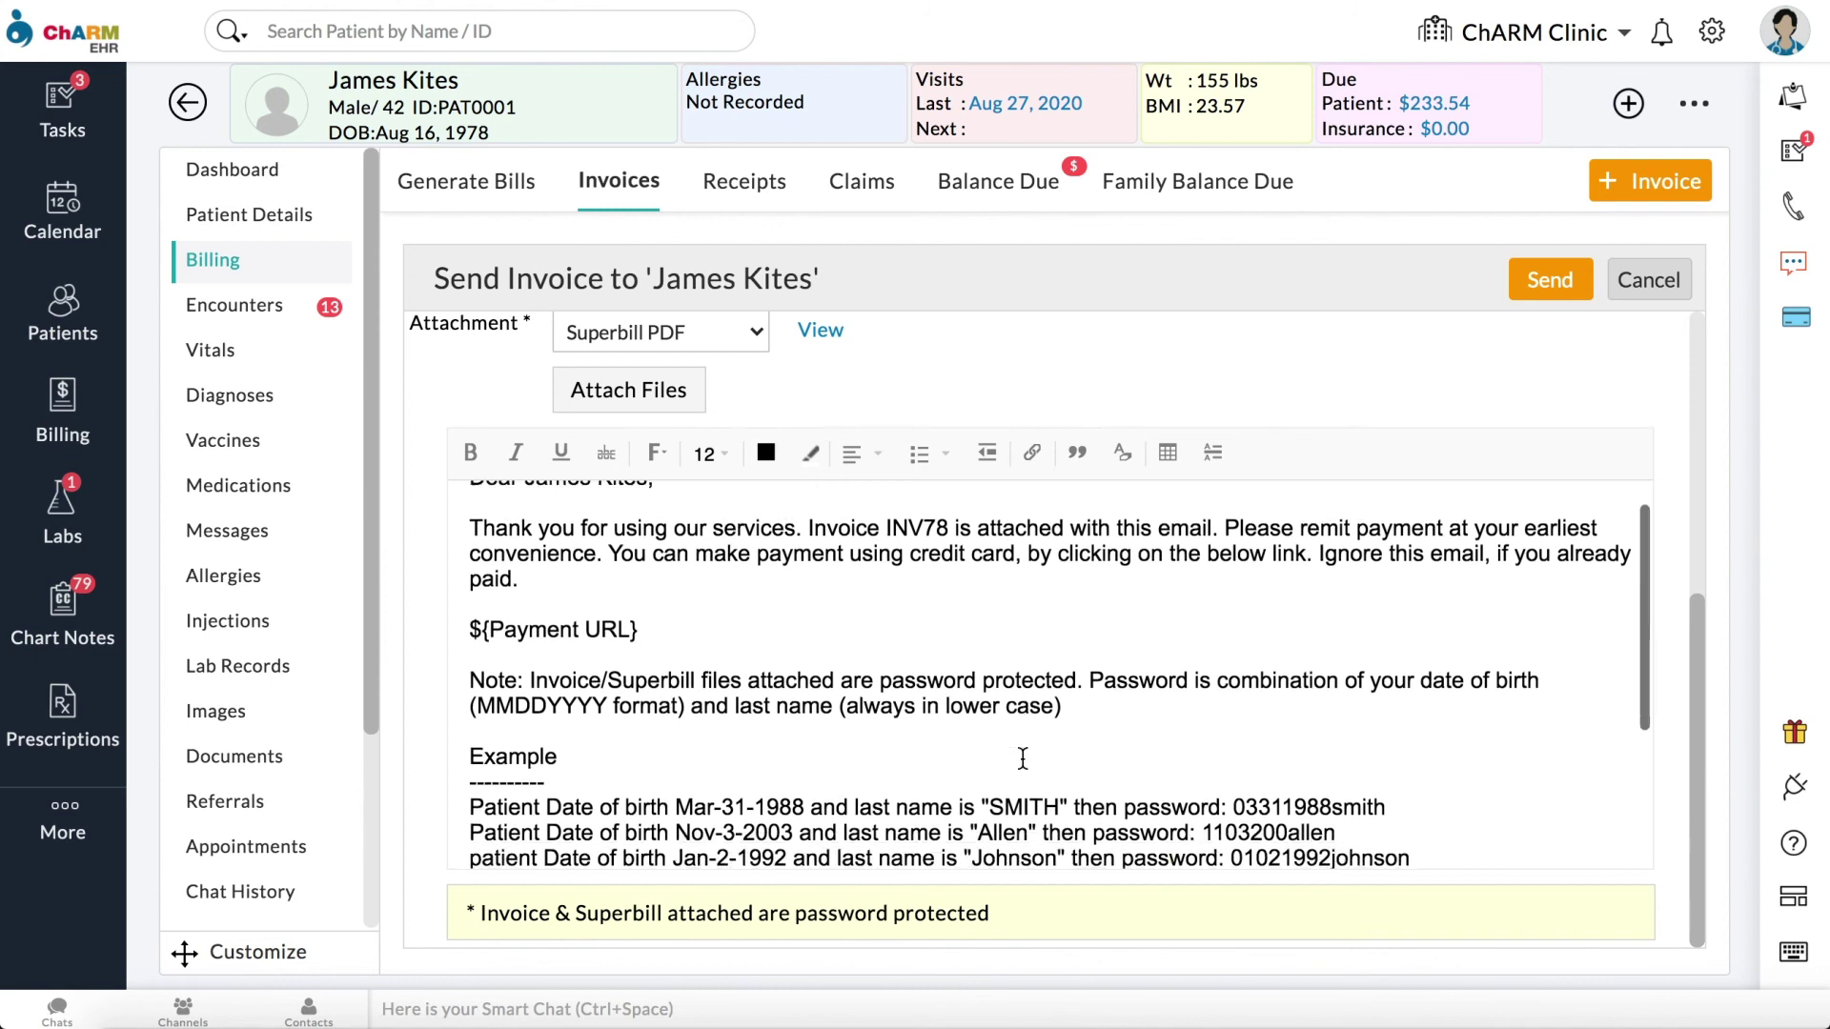
pyautogui.scroll(-1, 1023, 759)
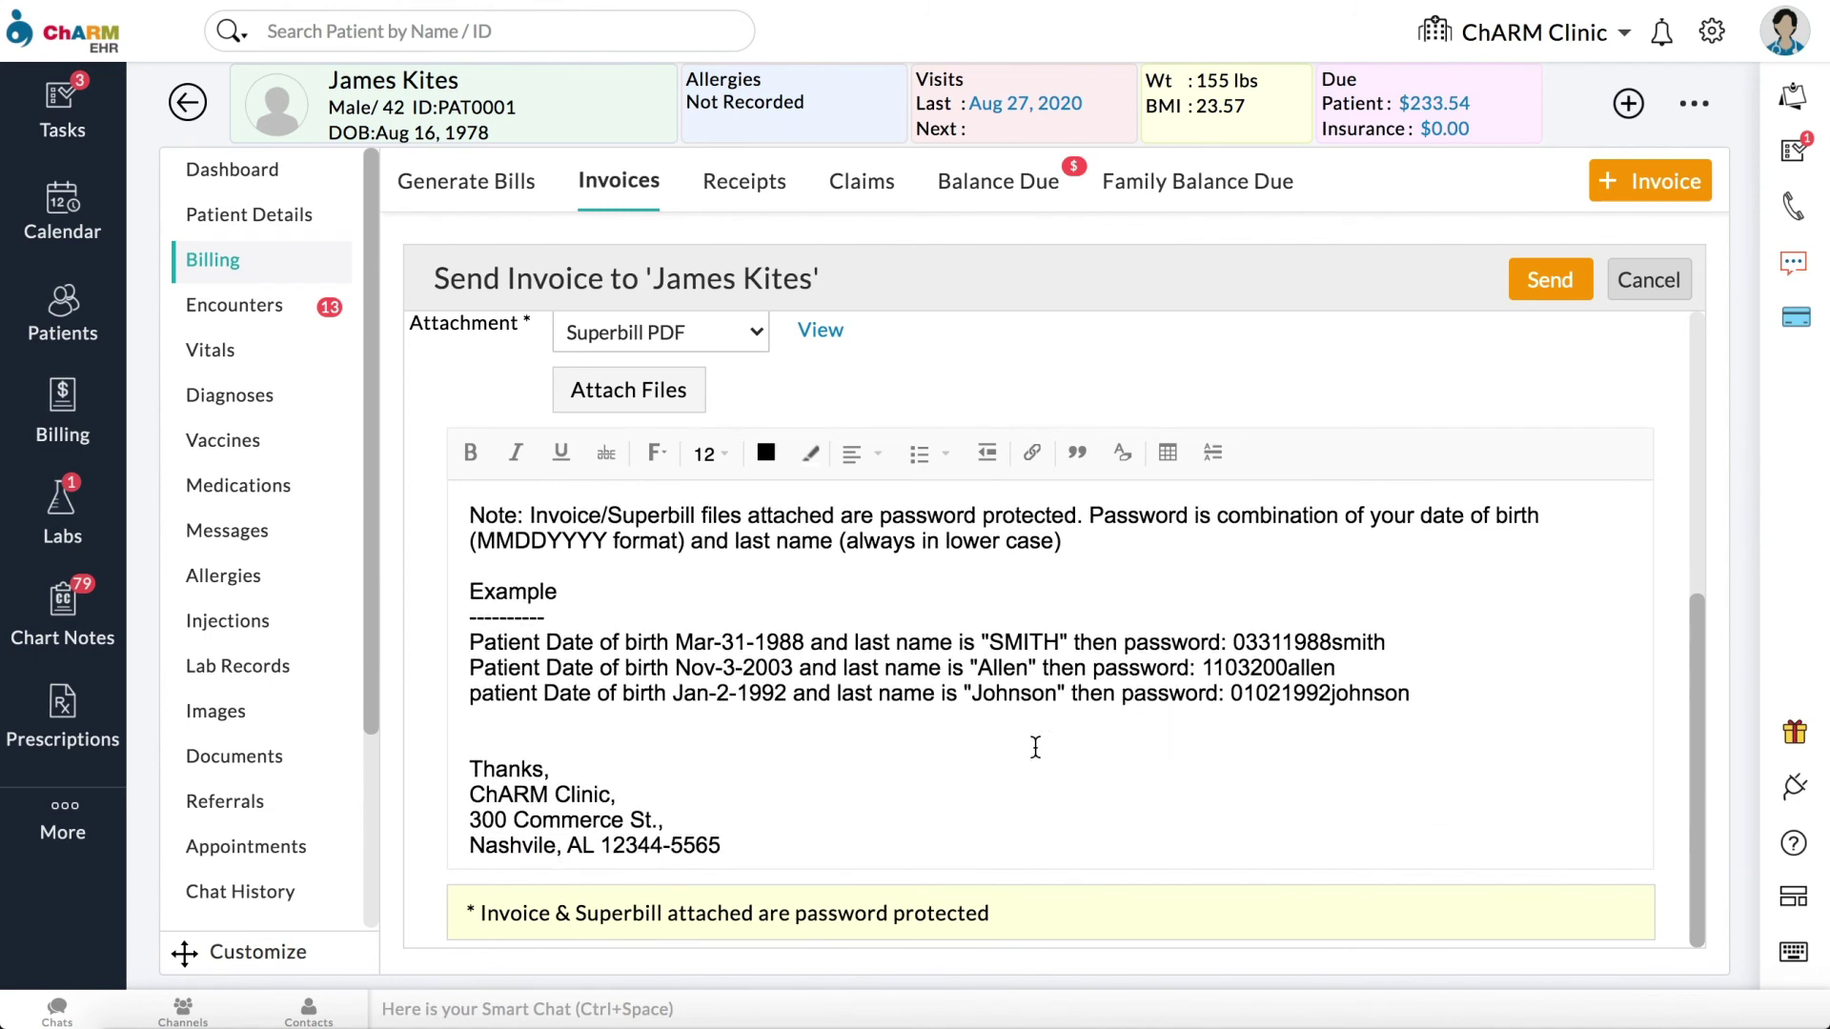
# Step: Send the INV78 invoice email, then pay INV2's 133.64 in the PHR with the card on file
pyautogui.click(1536, 305)
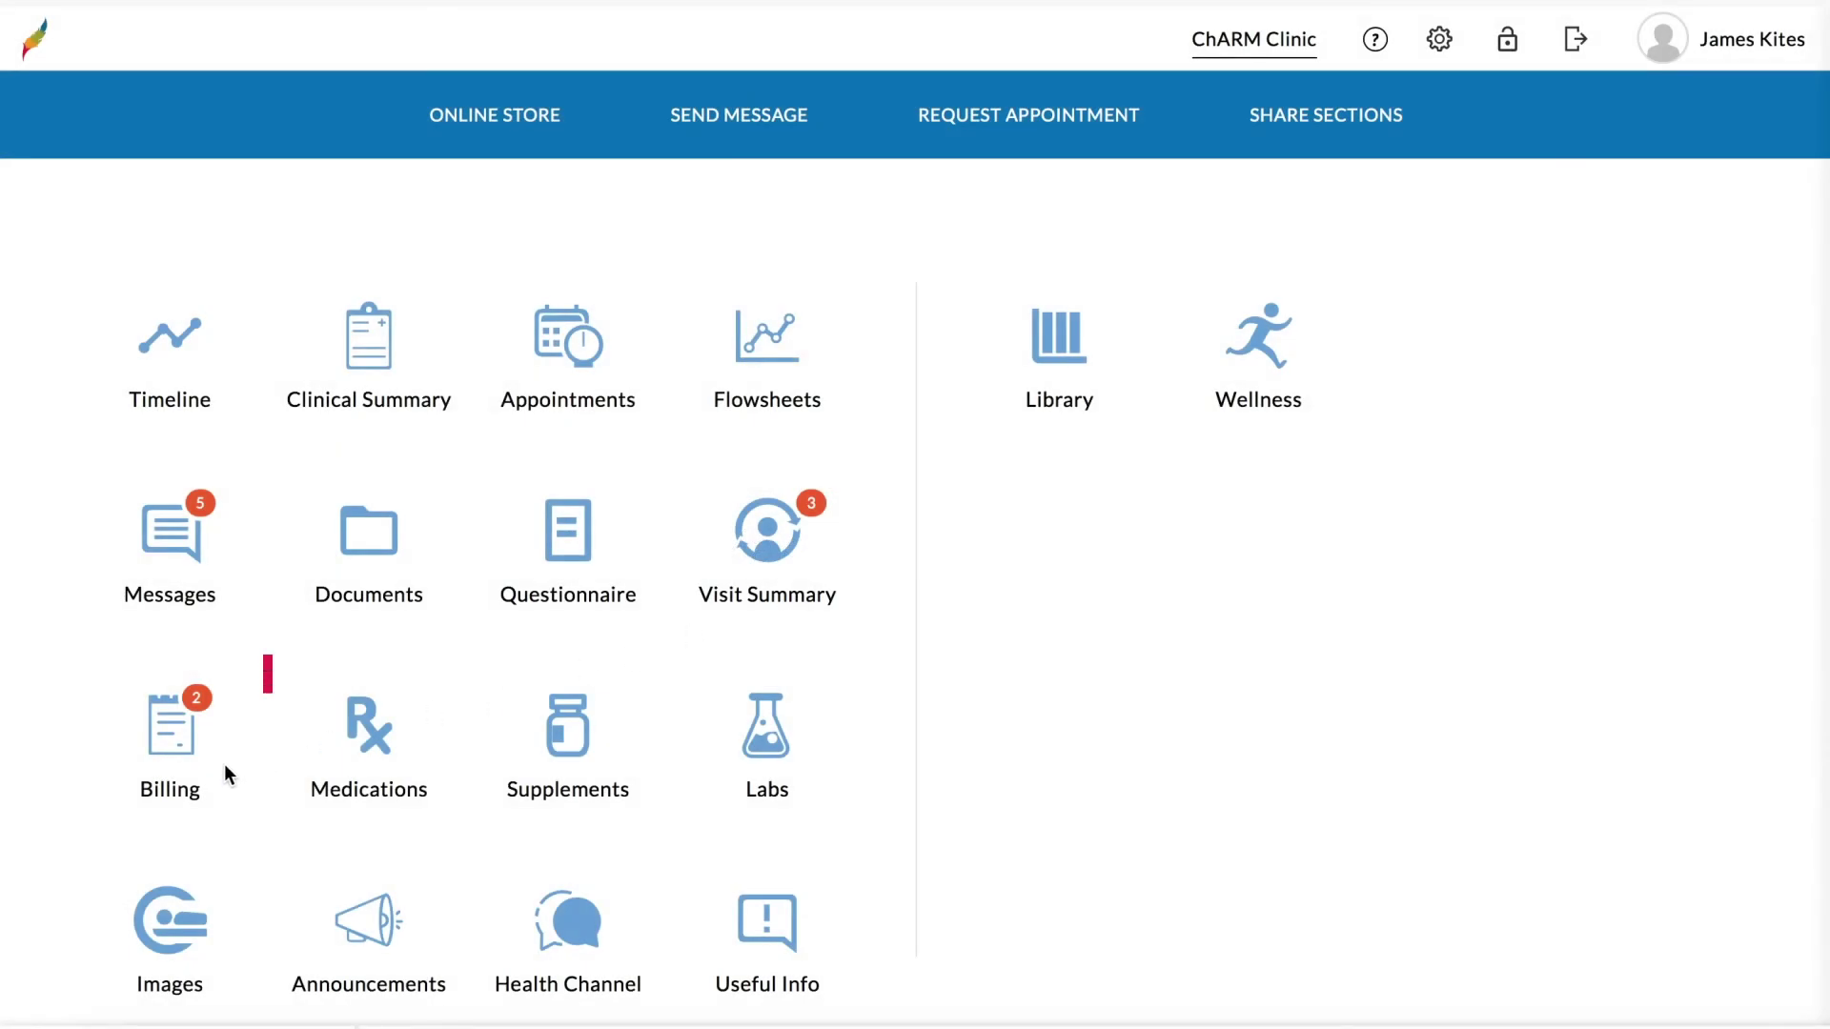
pyautogui.click(184, 762)
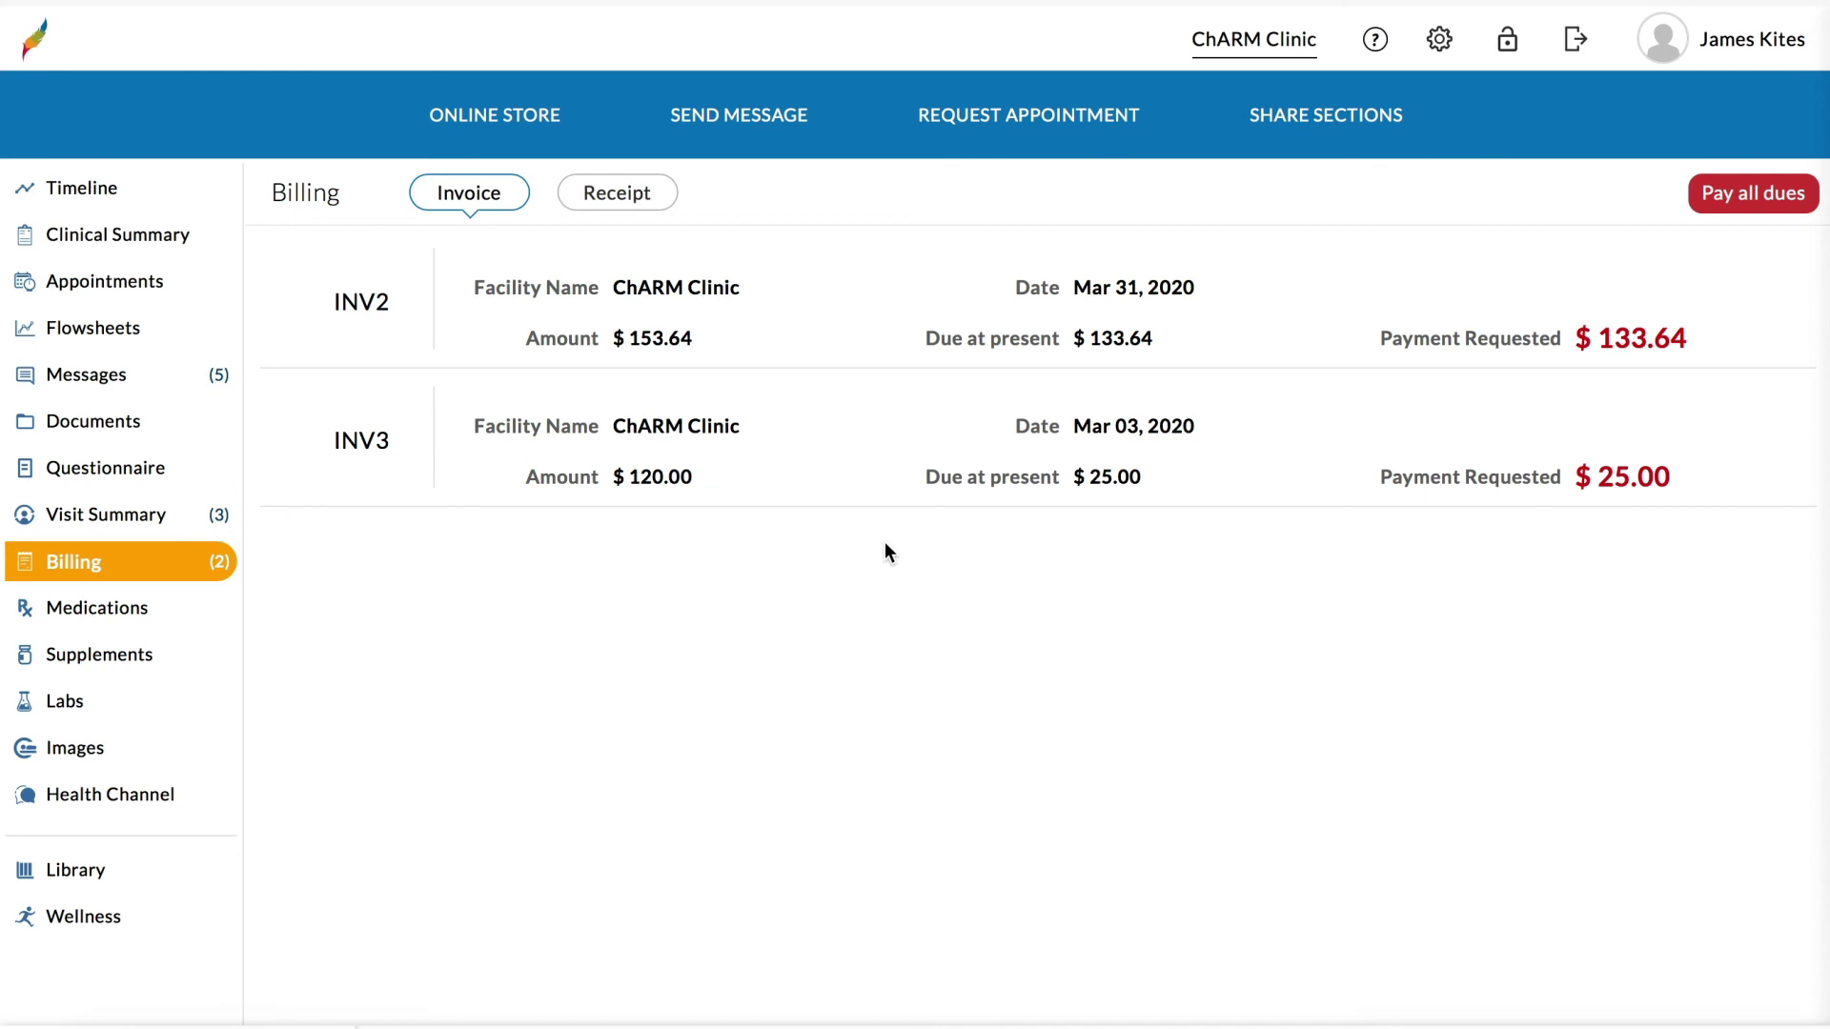
pyautogui.click(1005, 315)
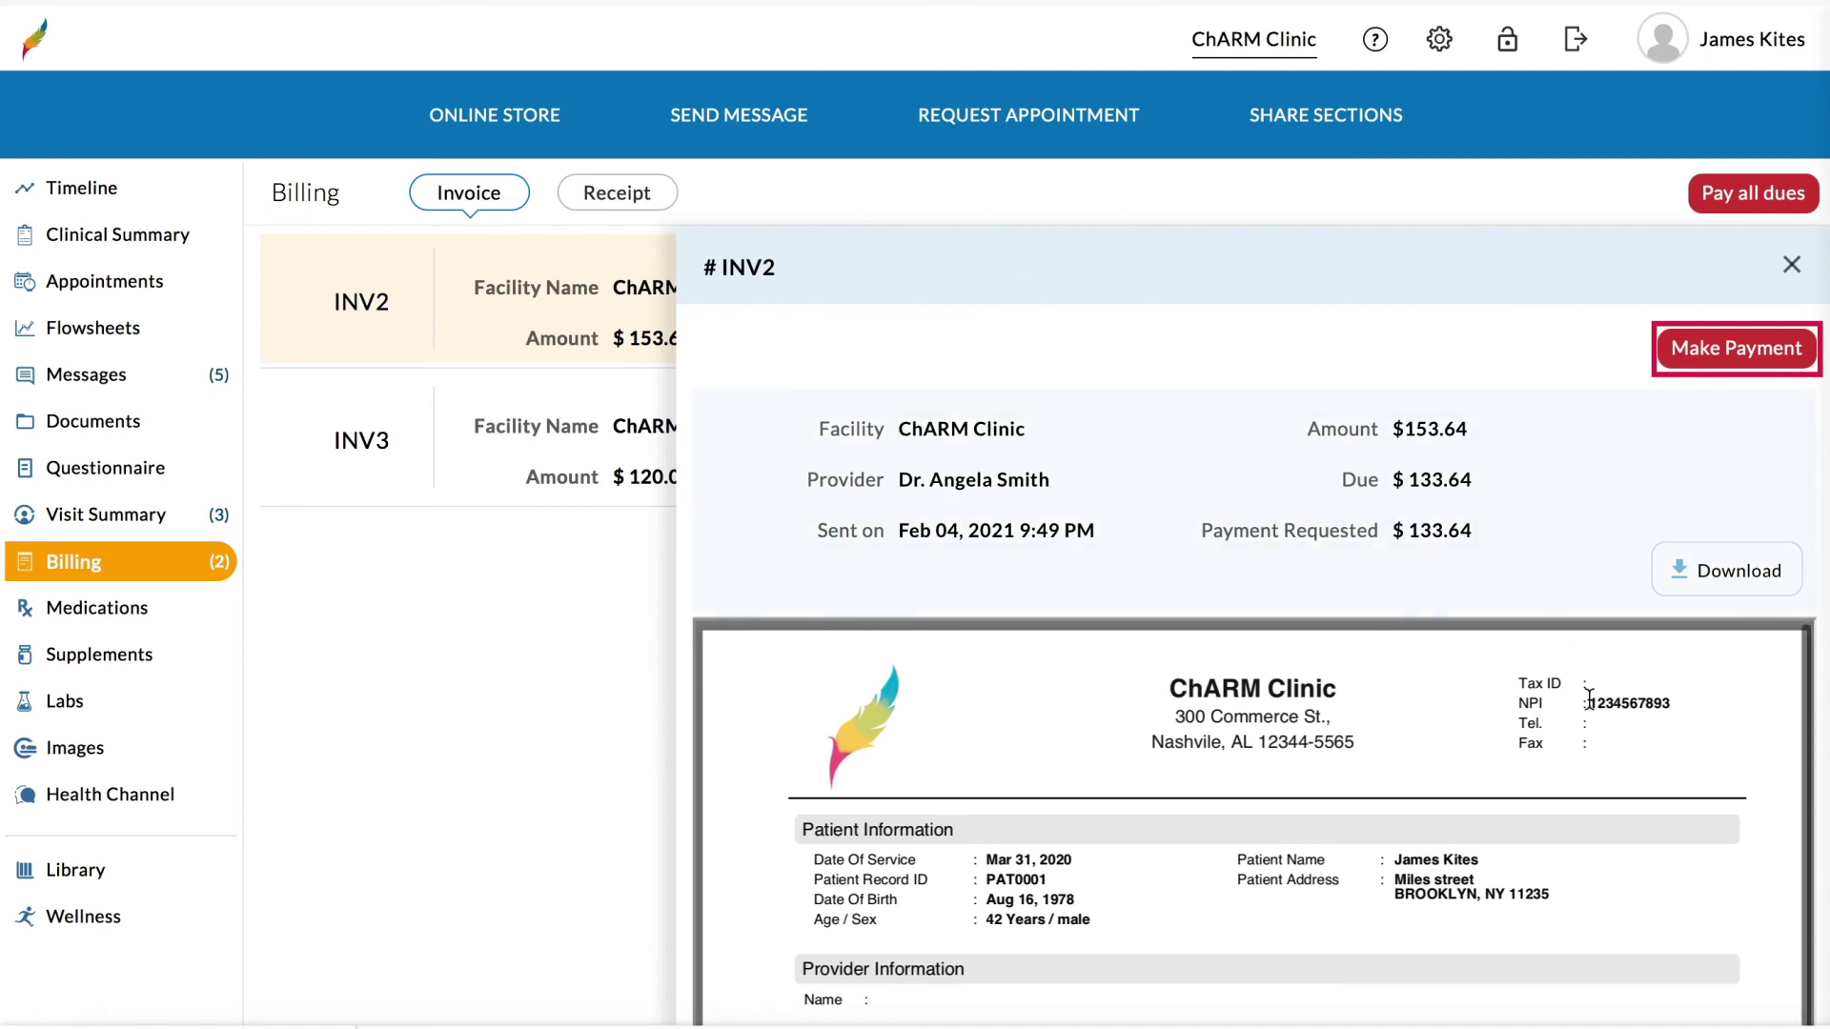
pyautogui.scroll(-4, 1589, 700)
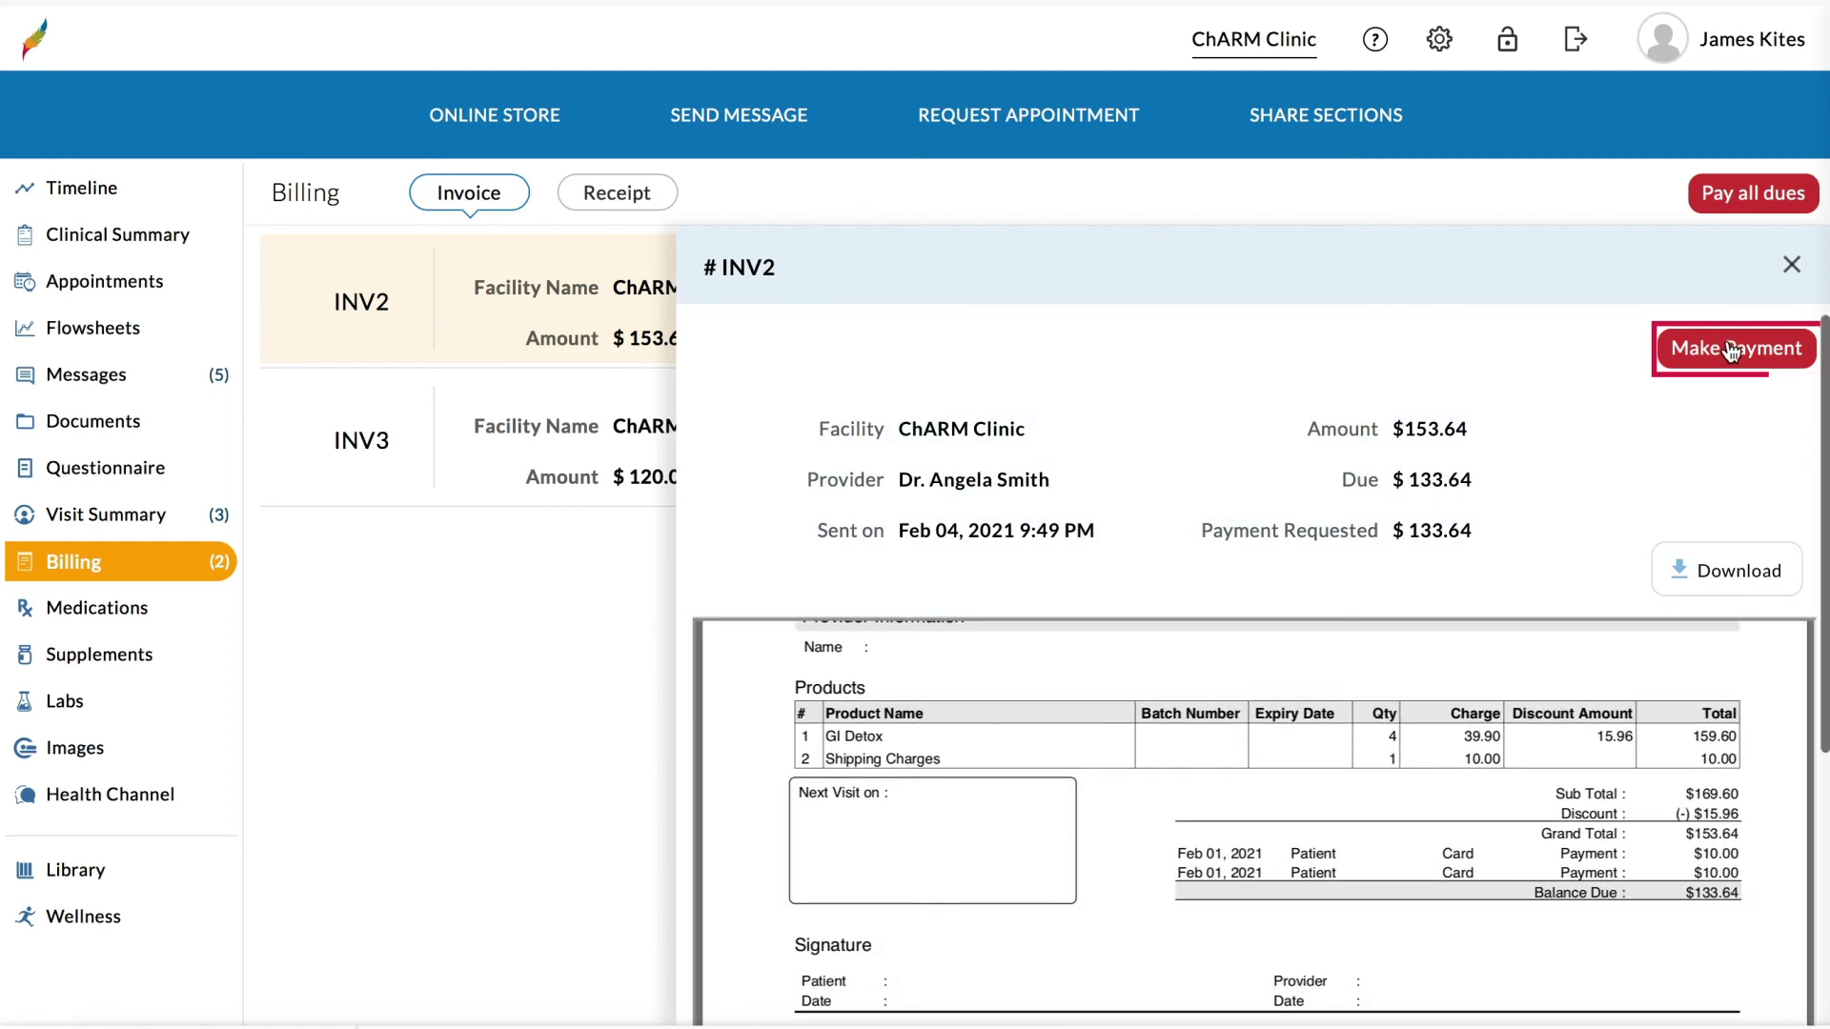
pyautogui.click(1732, 351)
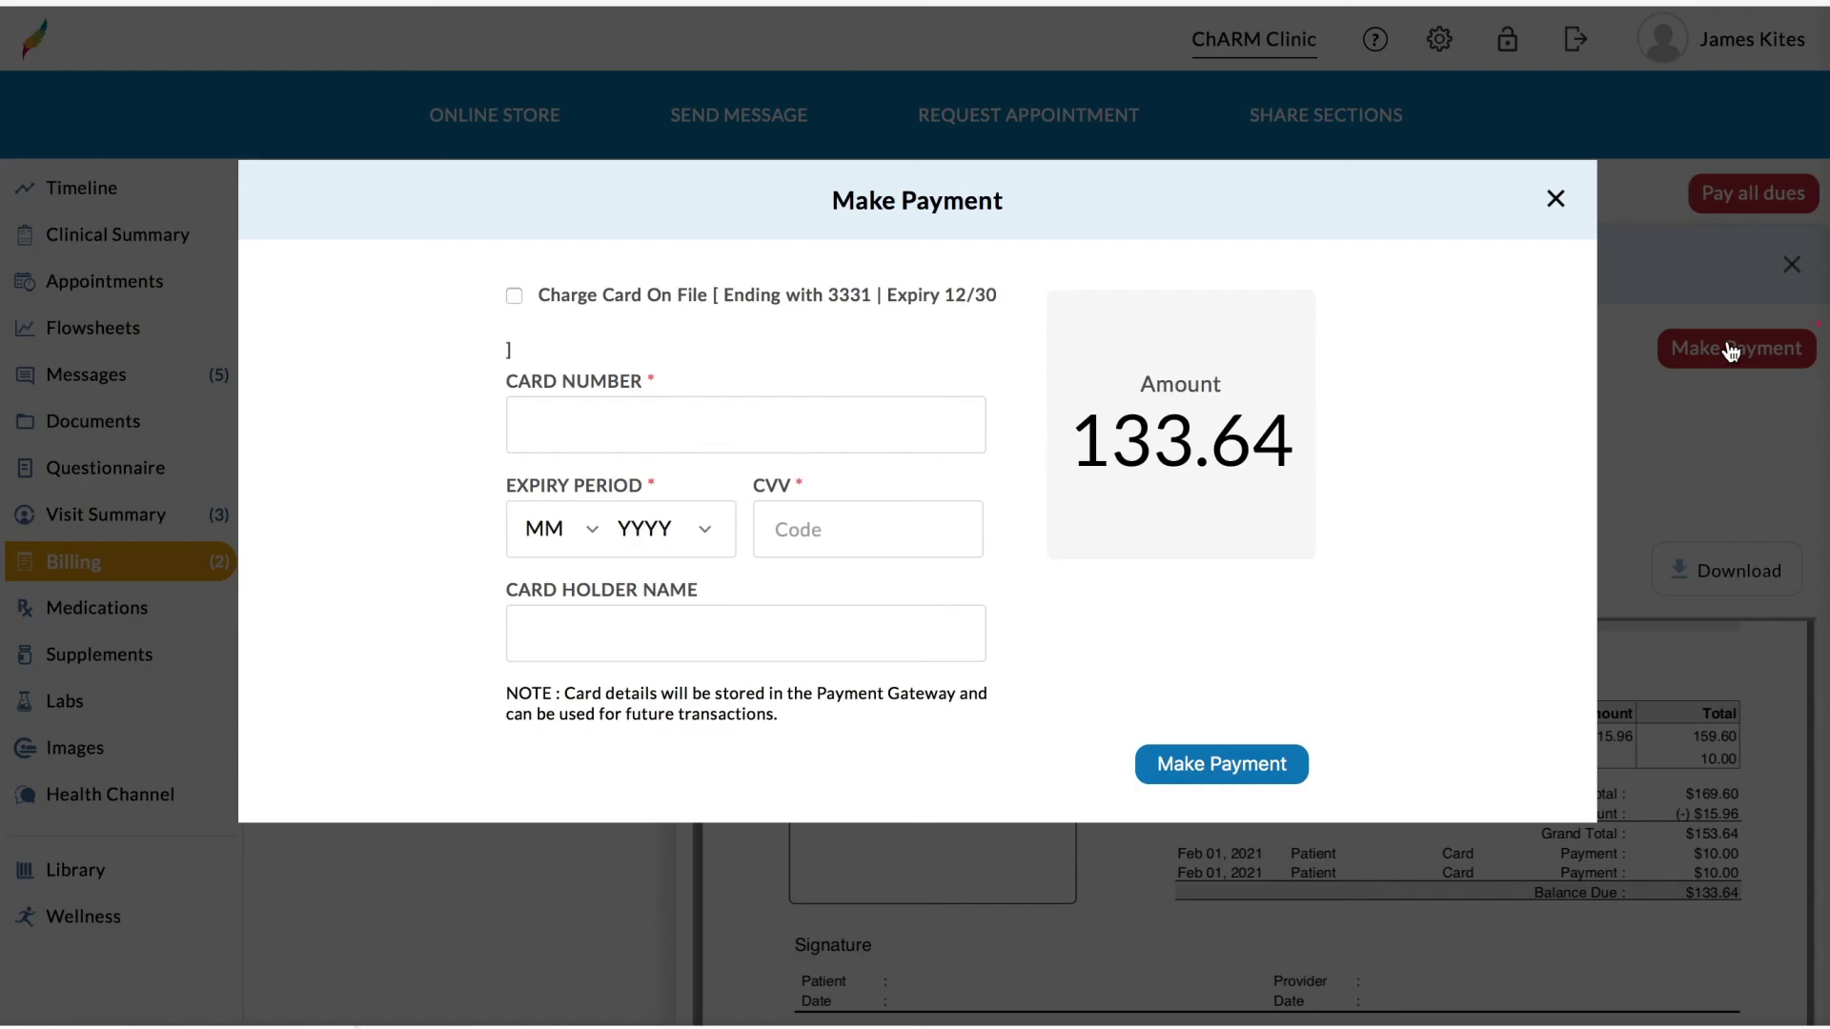
pyautogui.click(513, 296)
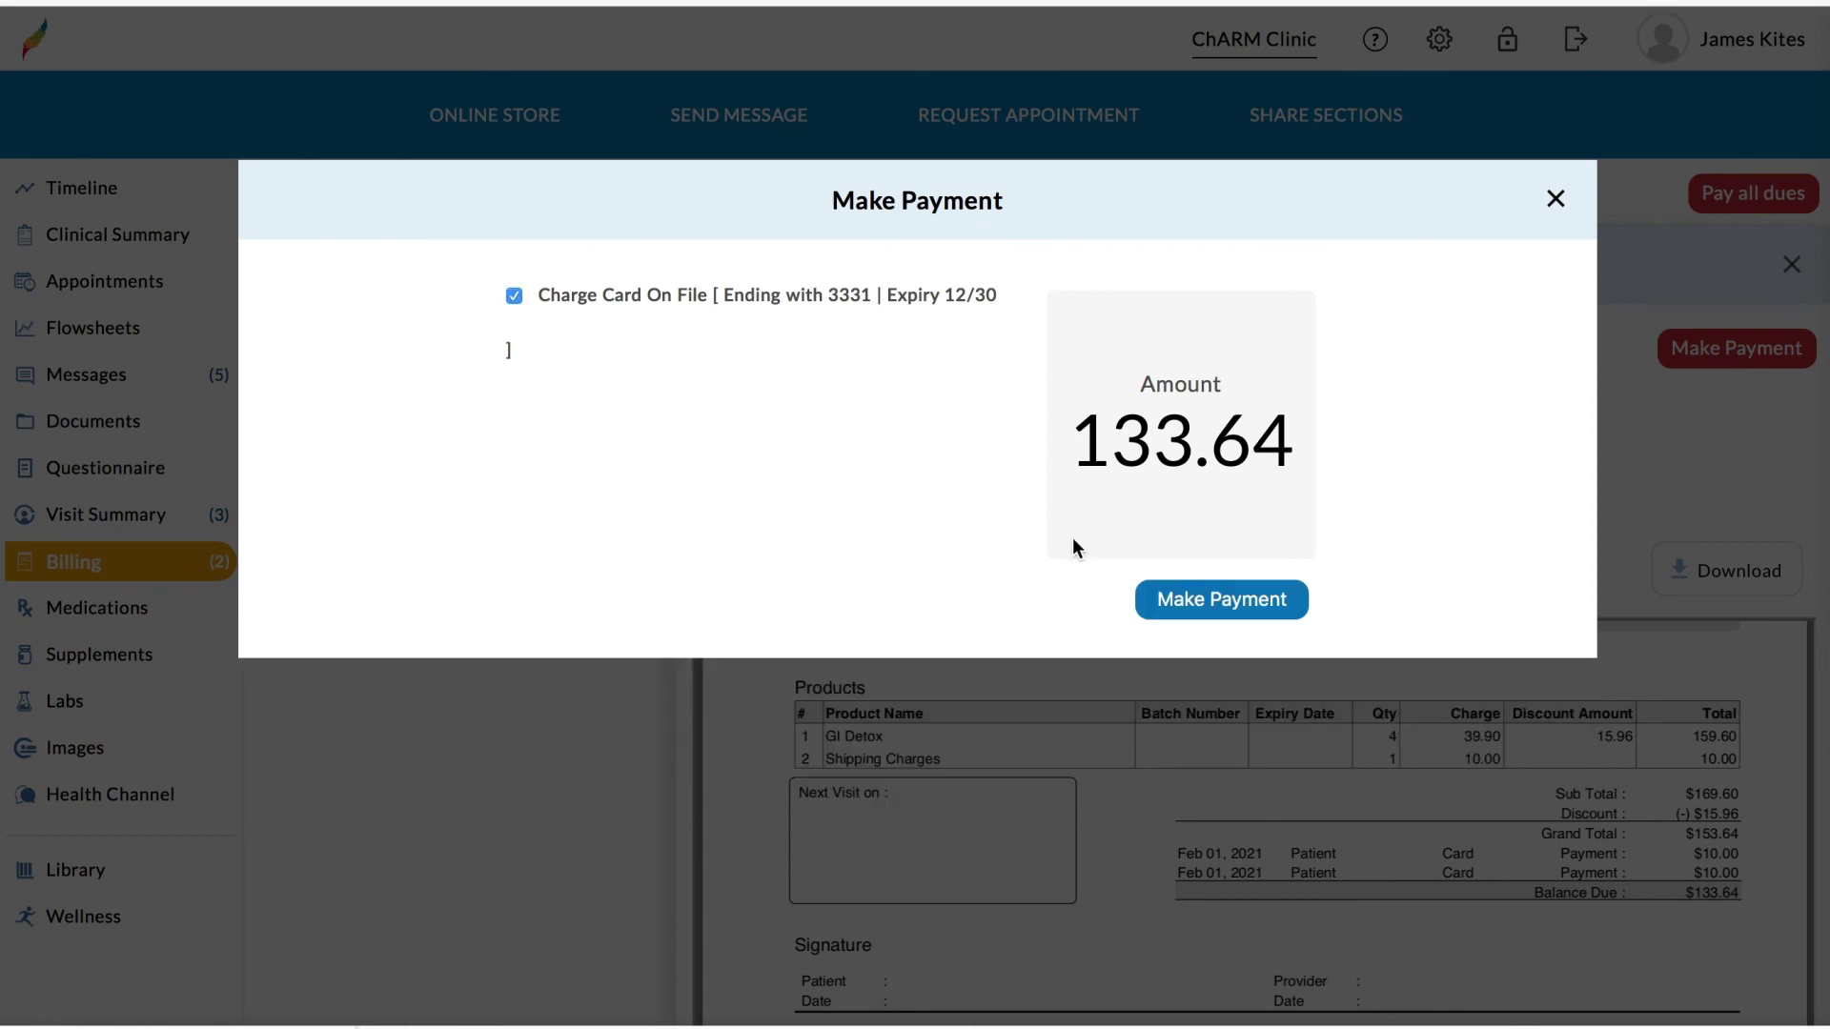
pyautogui.click(1206, 605)
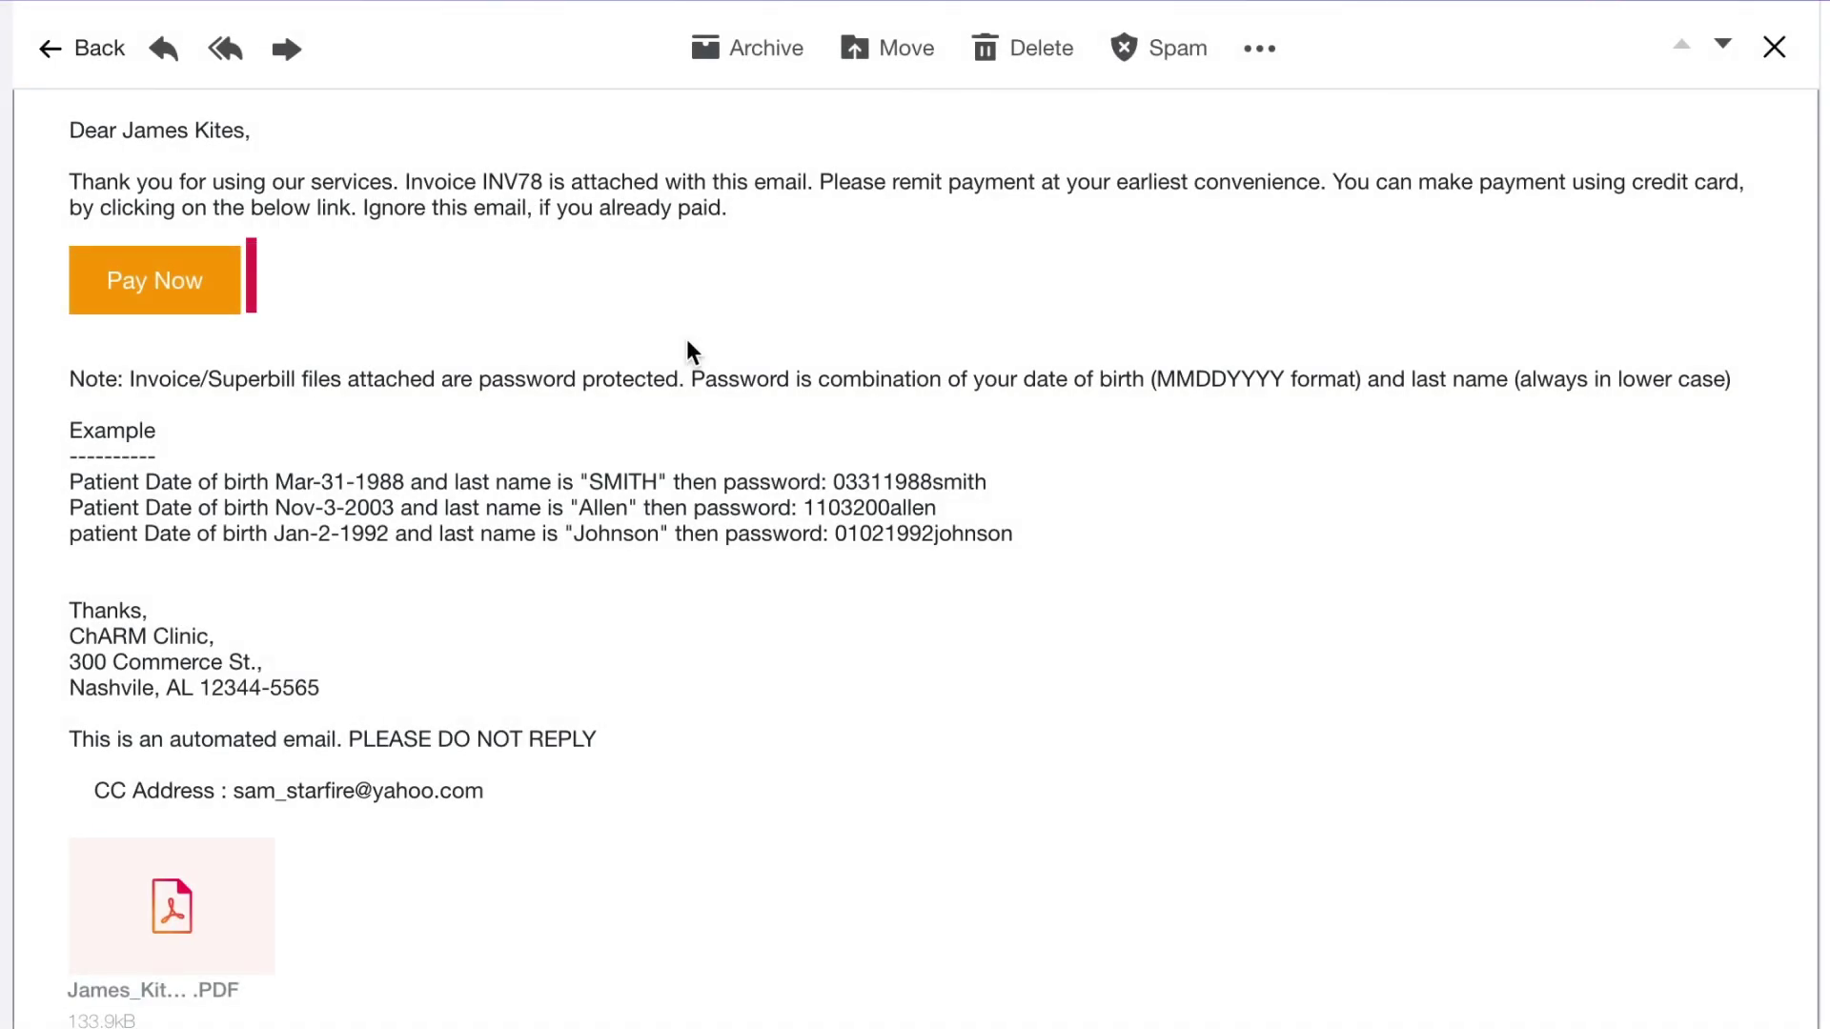
# Step: Open the INV78 payment page from the email and enter the card number, 12/2030 expiry and CVV
pyautogui.click(217, 290)
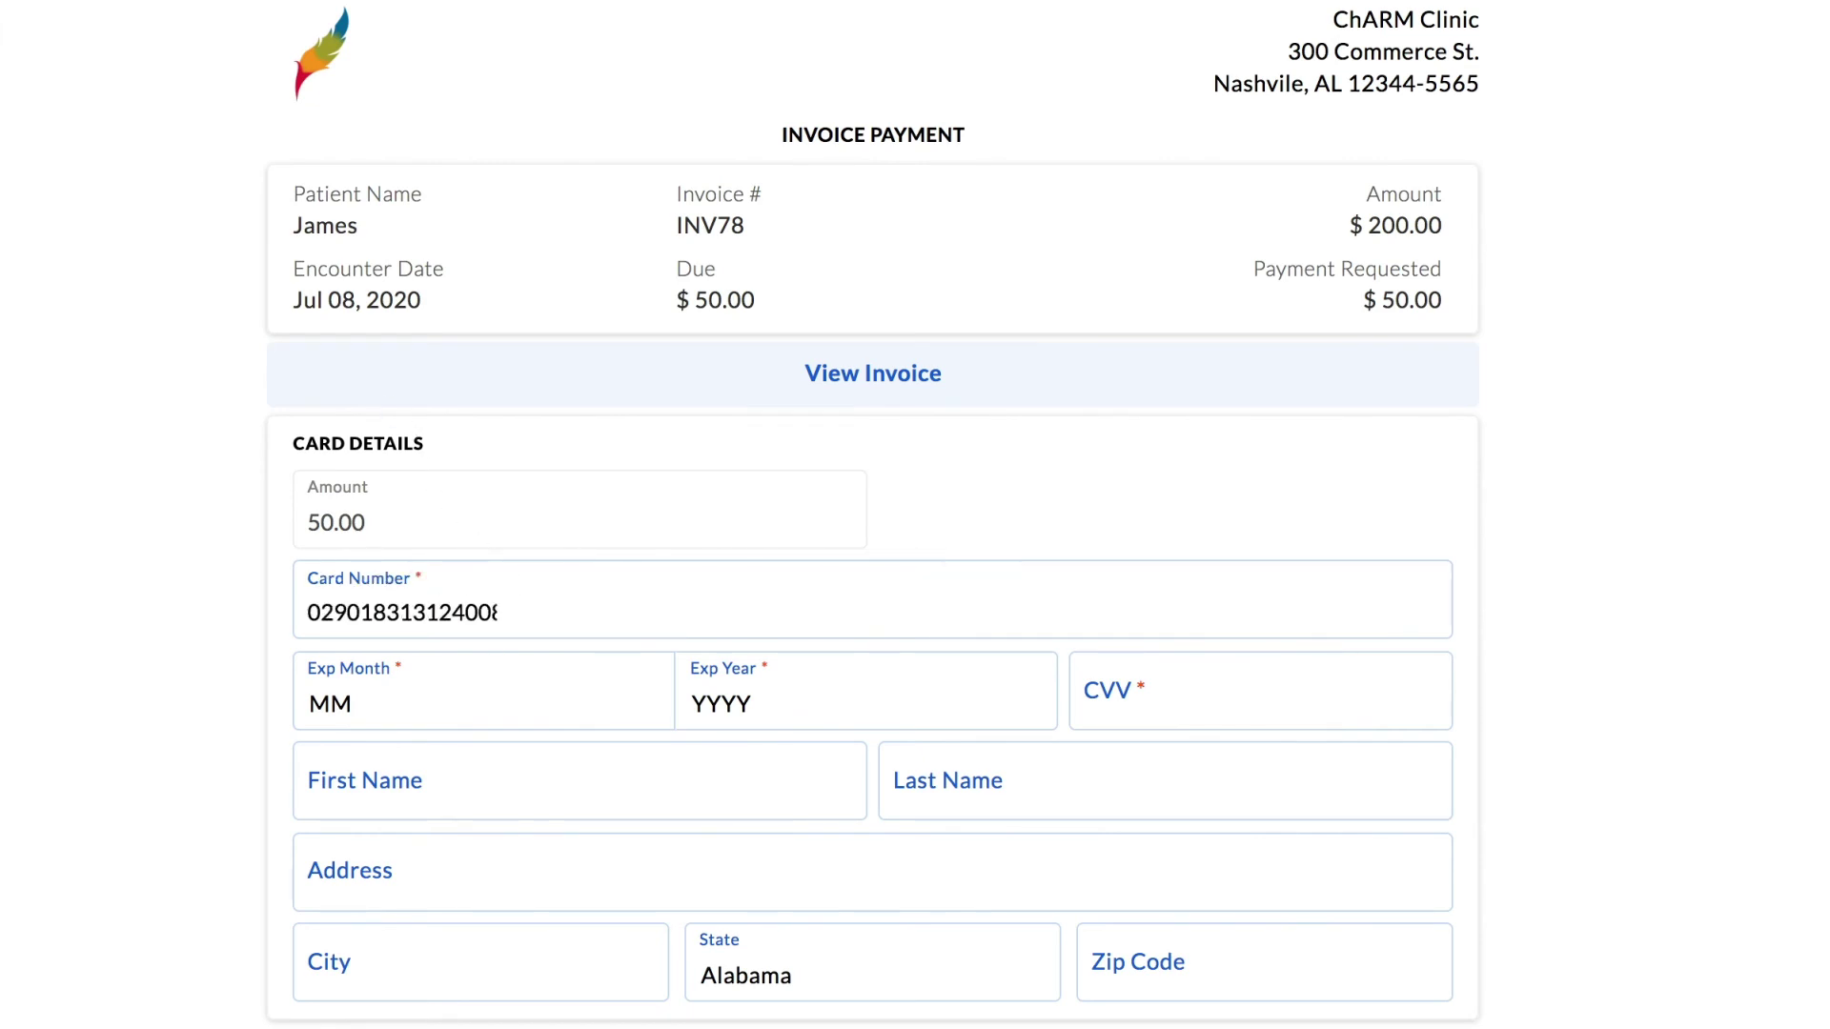
pyautogui.click(404, 696)
pyautogui.press('1')
pyautogui.press('2')
pyautogui.press('Return')
pyautogui.click(798, 711)
pyautogui.press('Return')
pyautogui.press('Tab')
pyautogui.write('1234')
# Step: Enter the cardholder's name, billing address, state and zip code, then submit the $50.00 payment
pyautogui.press('Tab')
pyautogui.press('Tab')
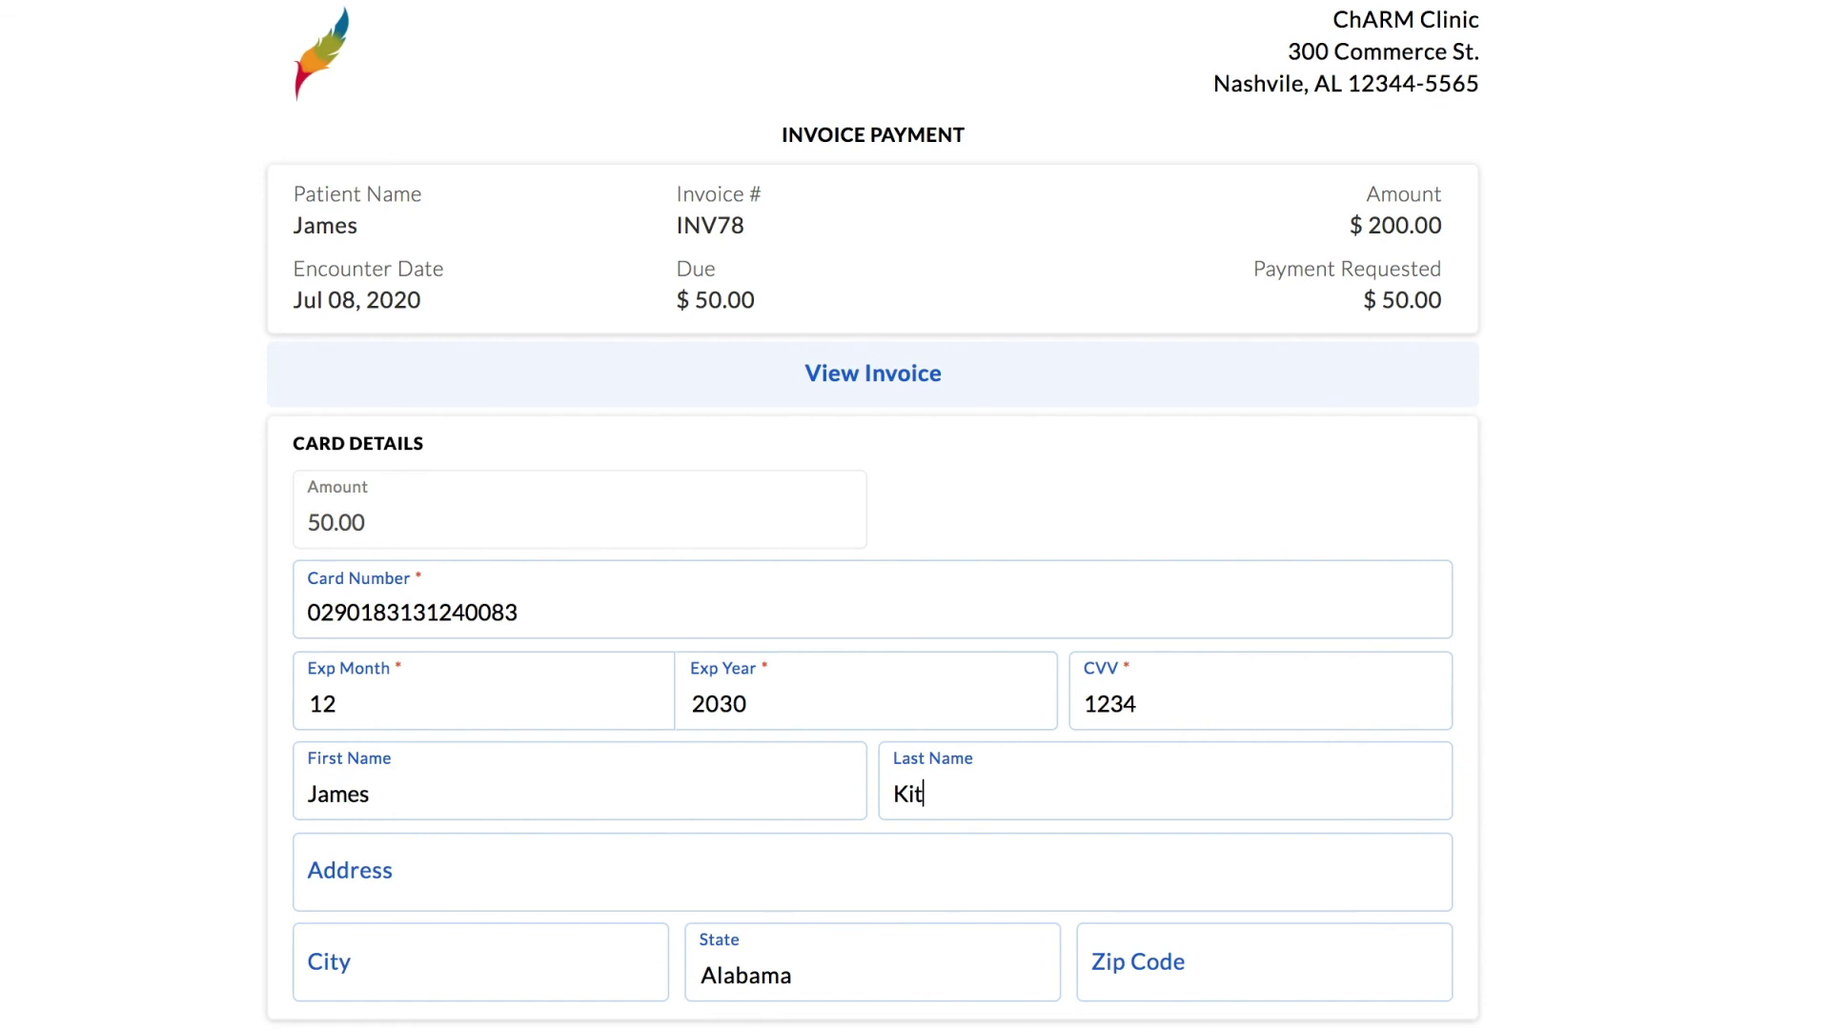
pyautogui.press('Tab')
pyautogui.press('Tab')
pyautogui.write('Danville')
pyautogui.scroll(-1, 873, 514)
pyautogui.scroll(-2, 957, 807)
pyautogui.click(957, 808)
pyautogui.press('c')
pyautogui.press('Return')
pyautogui.press('Tab')
pyautogui.write('94588')
pyautogui.scroll(-2, 1512, 871)
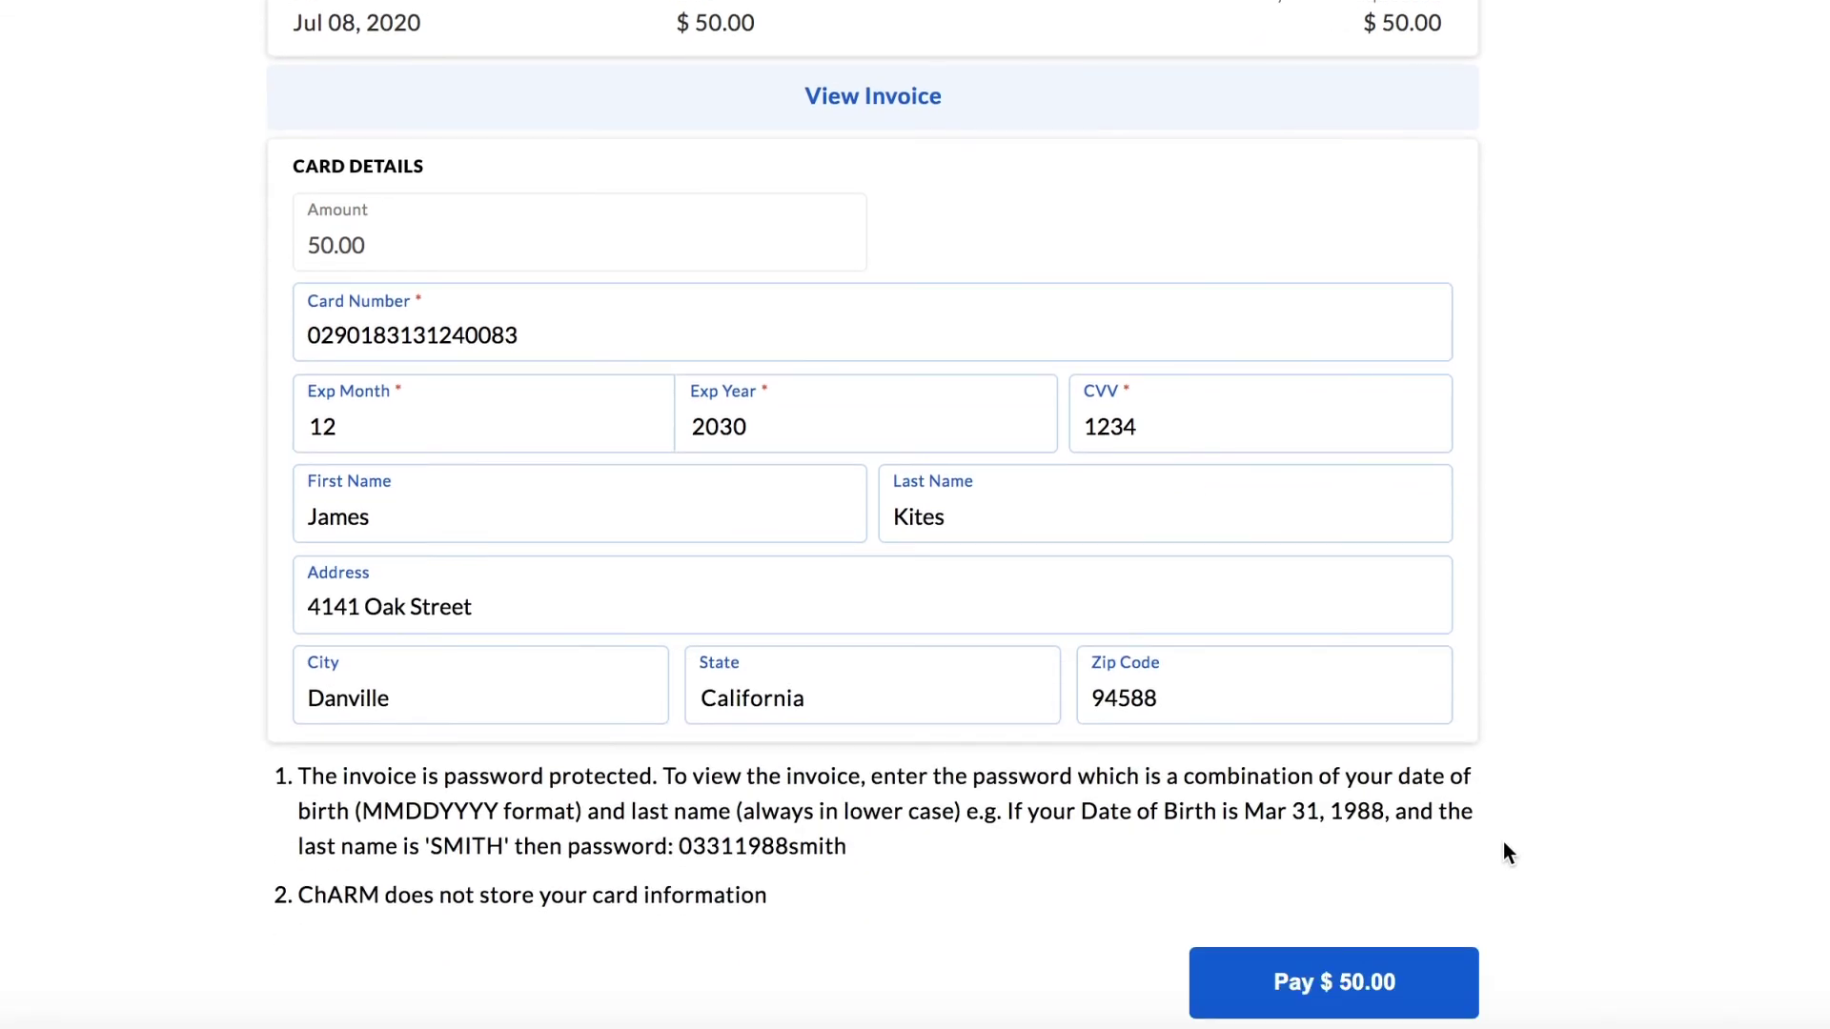
pyautogui.click(1403, 988)
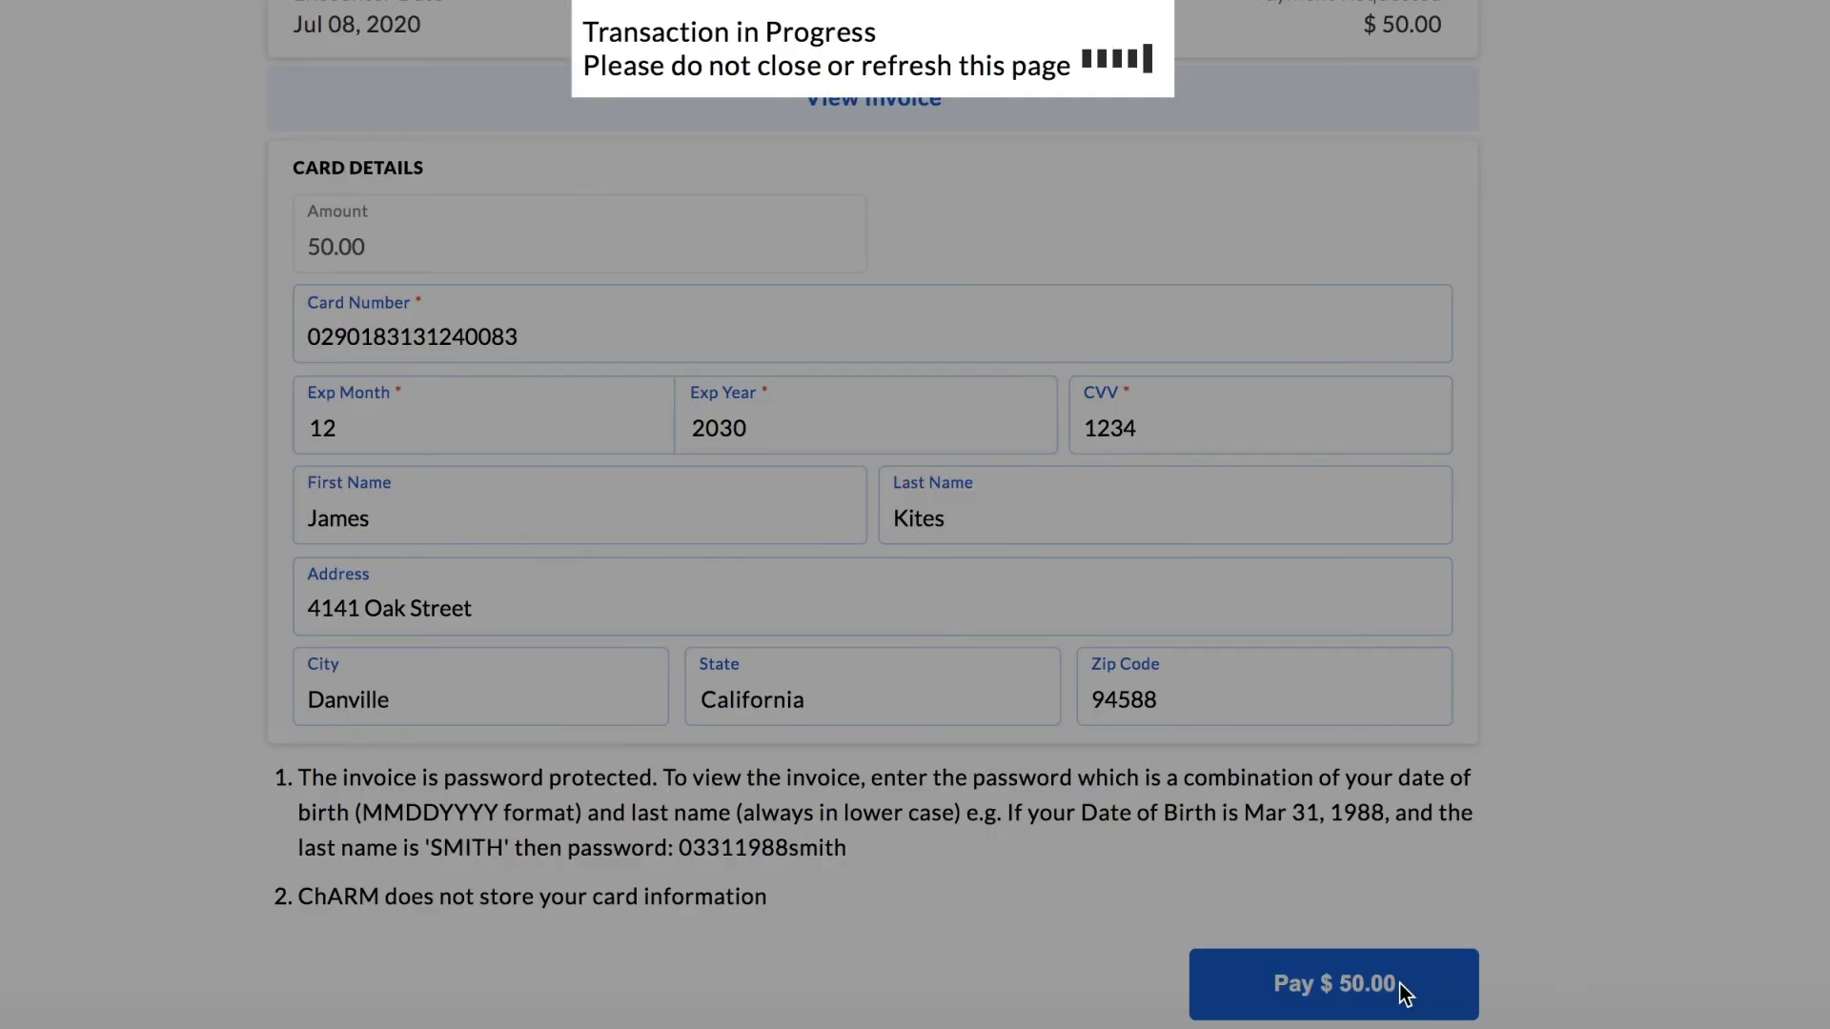